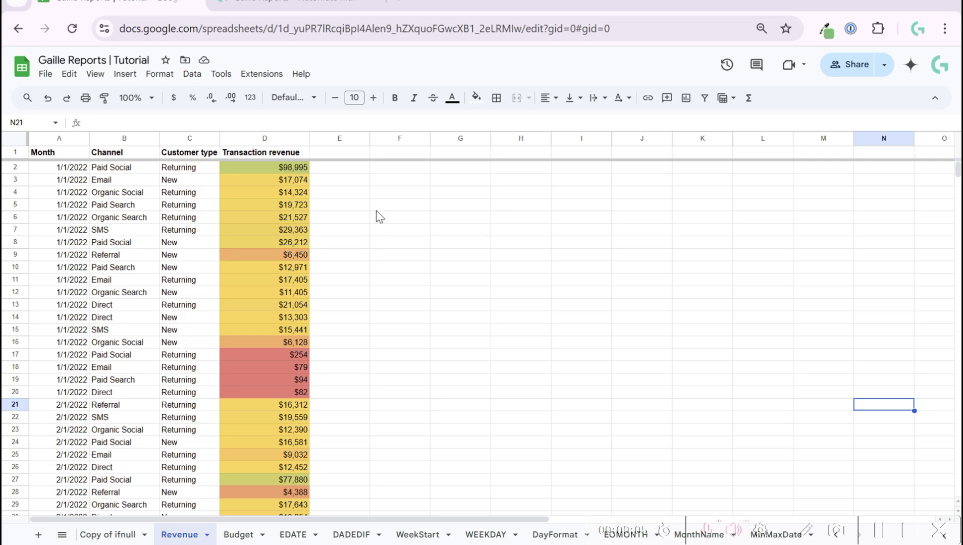
Step: Scroll through the Gaille Reports website homepage
{"action": "left_click", "coordinate": [265, 2]}
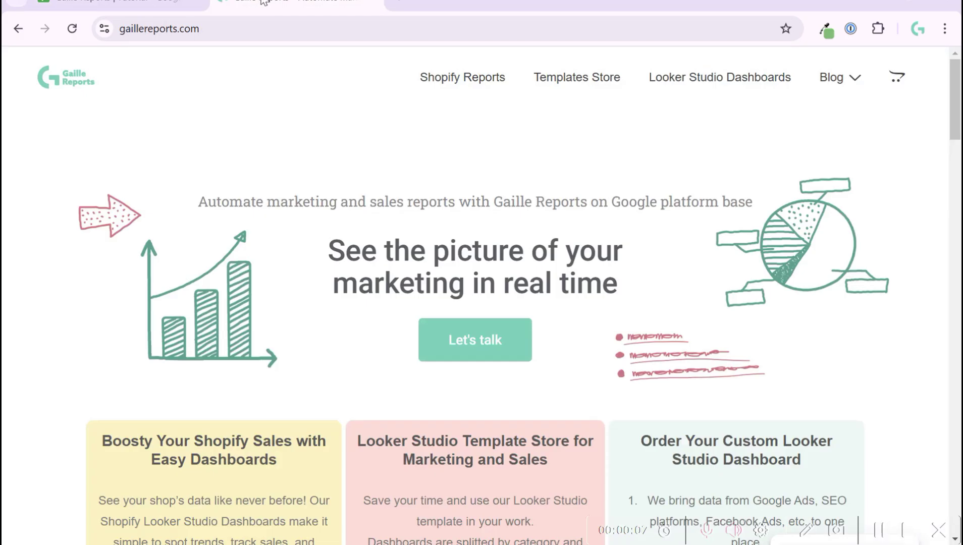
{"action": "scroll", "coordinate": [590, 348], "scroll_direction": "down", "scroll_amount": 2}
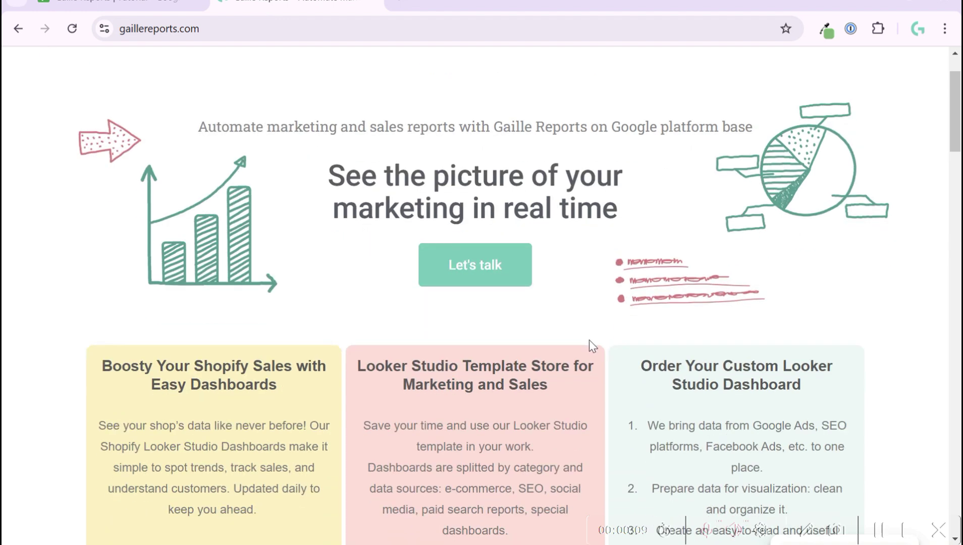
{"action": "scroll", "coordinate": [590, 345], "scroll_direction": "down", "scroll_amount": 1}
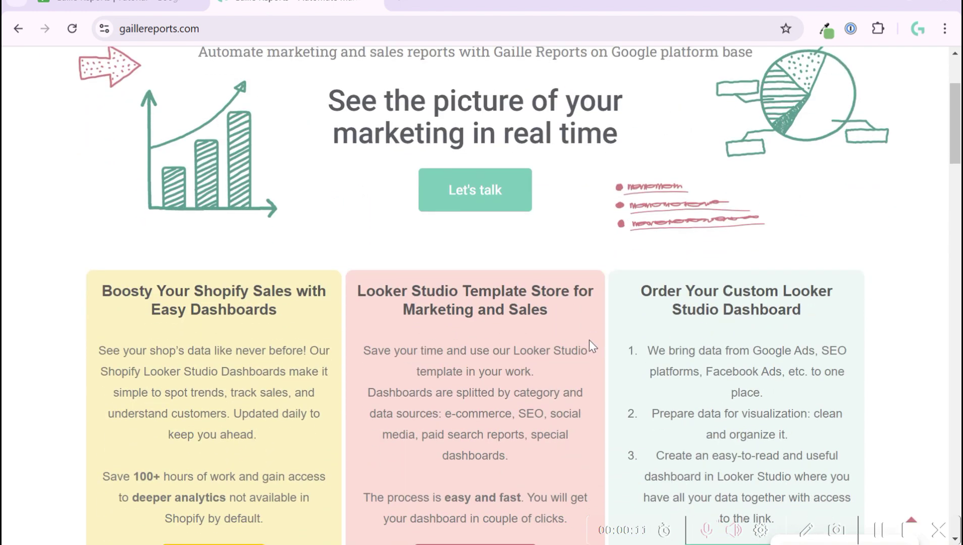
{"action": "scroll", "coordinate": [590, 341], "scroll_direction": "down", "scroll_amount": 3}
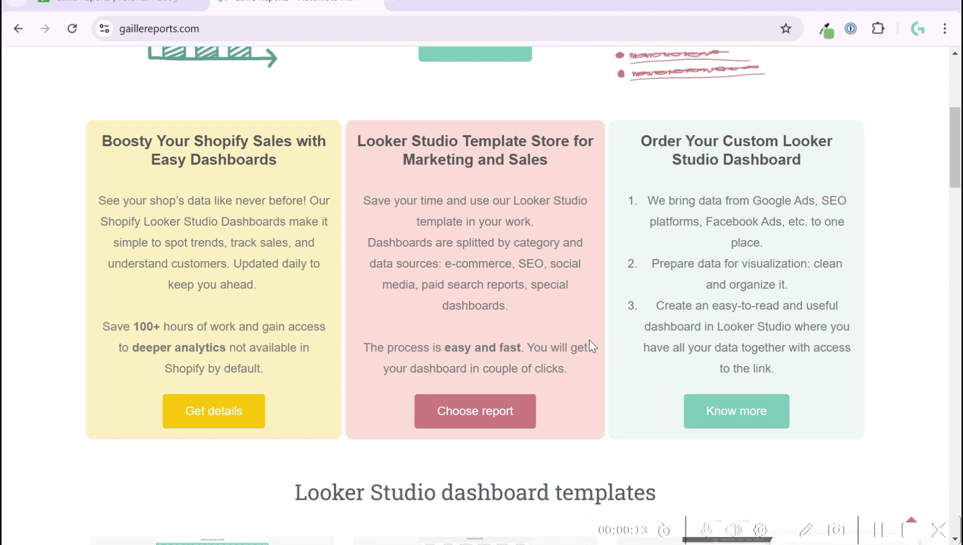
Step: Browse the Looker Studio template store, then return to the tutorial spreadsheet
{"action": "left_click", "coordinate": [501, 427]}
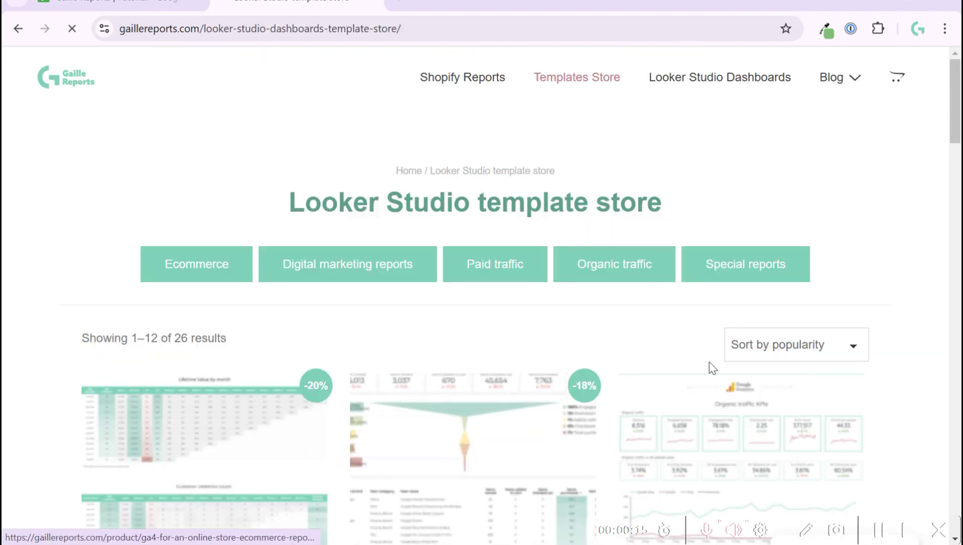
{"action": "scroll", "coordinate": [903, 287], "scroll_direction": "down", "scroll_amount": 2}
{"action": "scroll", "coordinate": [907, 290], "scroll_direction": "down", "scroll_amount": 12}
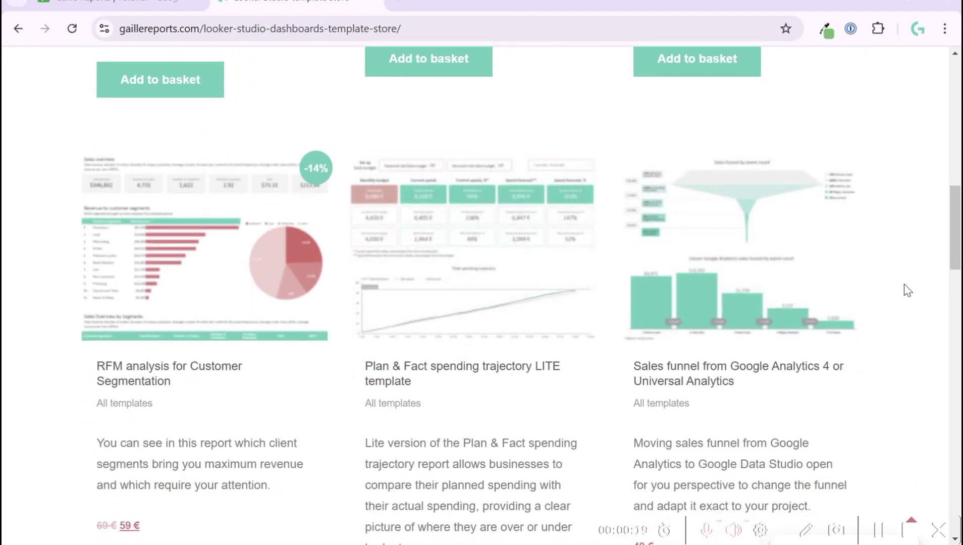
{"action": "scroll", "coordinate": [907, 290], "scroll_direction": "down", "scroll_amount": 6}
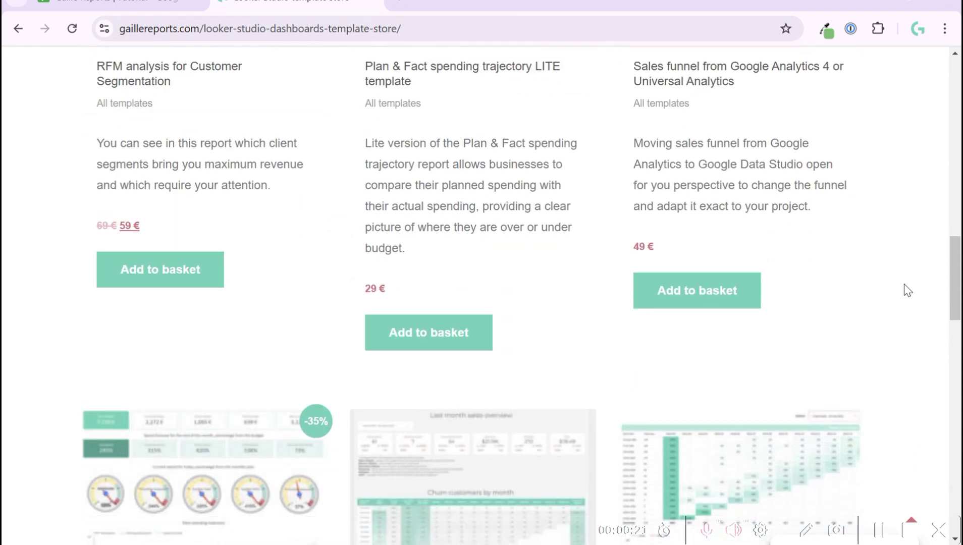
{"action": "scroll", "coordinate": [904, 283], "scroll_direction": "up", "scroll_amount": 20}
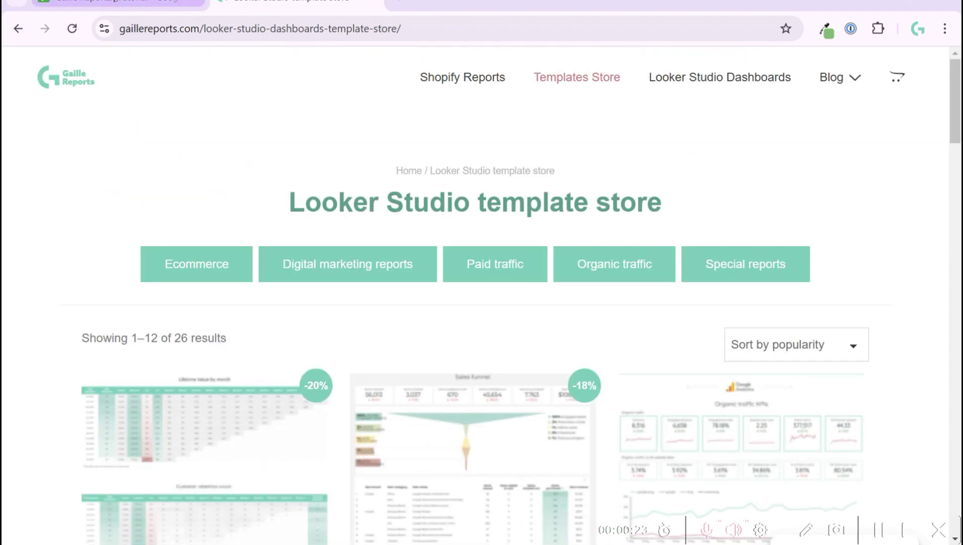
{"action": "key", "text": "ctrl+shift+Tab"}
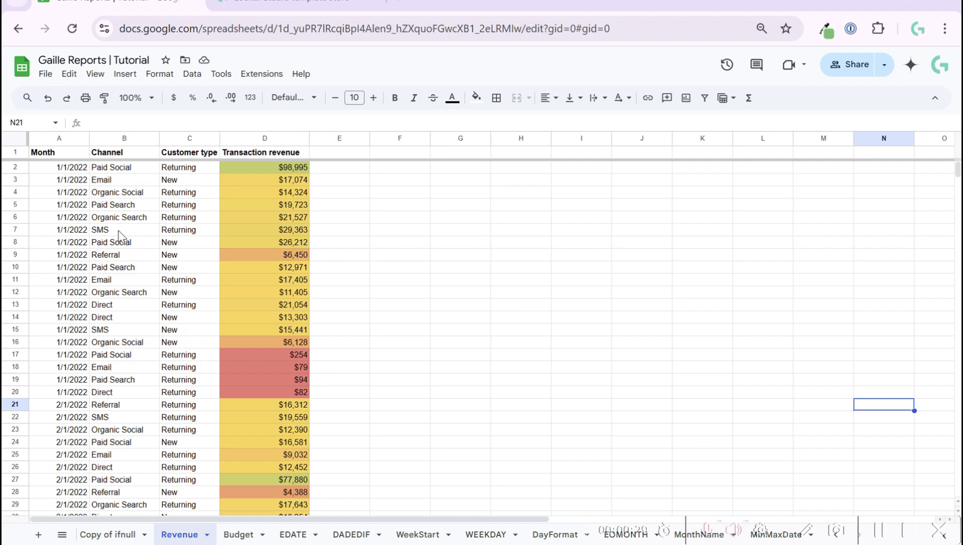
Step: Duplicate the Revenue sheet and rename the copy IFS
{"action": "right_click", "coordinate": [174, 533]}
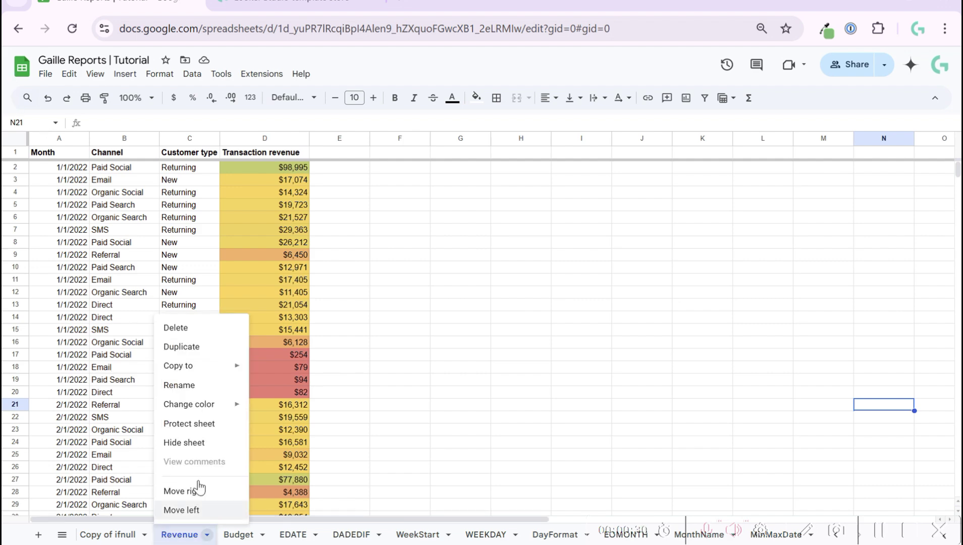
{"action": "left_click", "coordinate": [191, 346]}
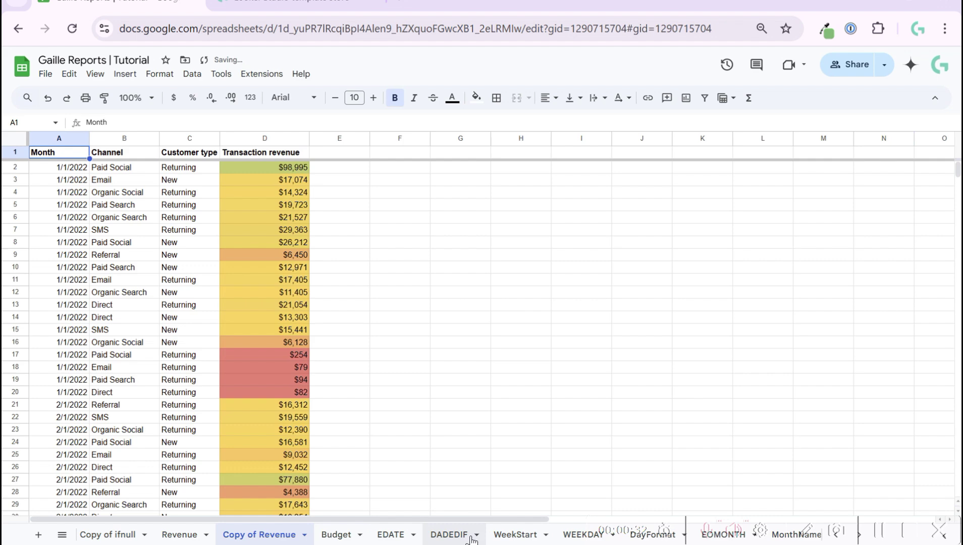
{"action": "double_click", "coordinate": [257, 538]}
{"action": "type", "text": "IFS"}
{"action": "key", "text": "Return"}
Step: Put a bold 'IF' heading in cell F1
{"action": "left_click", "coordinate": [408, 355]}
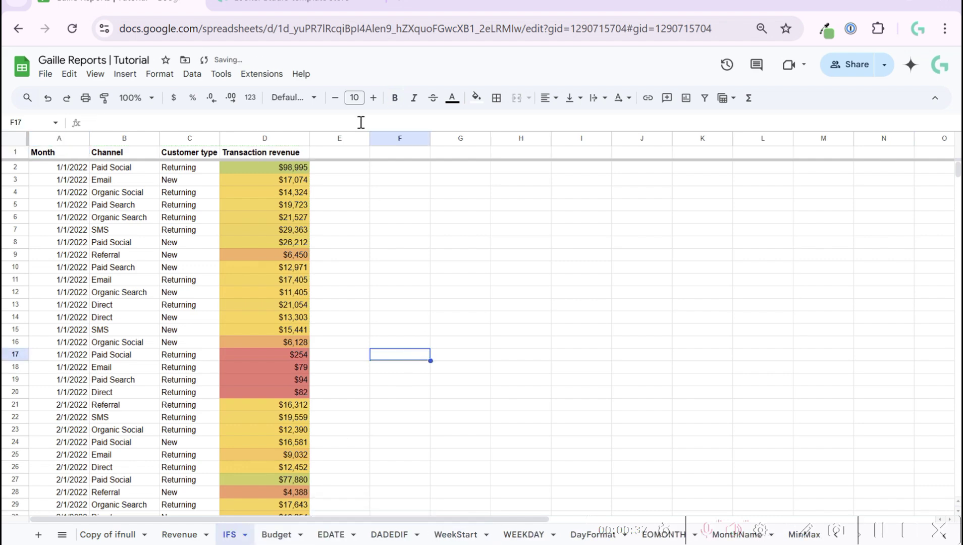
{"action": "left_click", "coordinate": [376, 151]}
{"action": "type", "text": "IF"}
{"action": "key", "text": "Return"}
{"action": "key", "text": "Up"}
{"action": "key", "text": "ctrl+b"}
{"action": "key", "text": "Down"}
Step: Enter =if(C3="New",1,0) in F2 so it returns 1, then review the formula
{"action": "type", "text": "=if("}
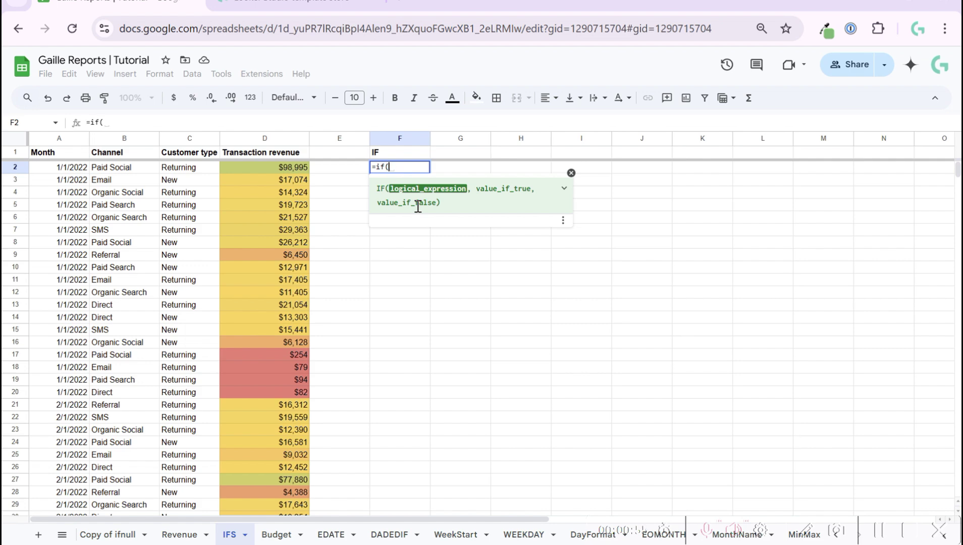
{"action": "left_click", "coordinate": [187, 181]}
{"action": "type", "text": "=\"New"}
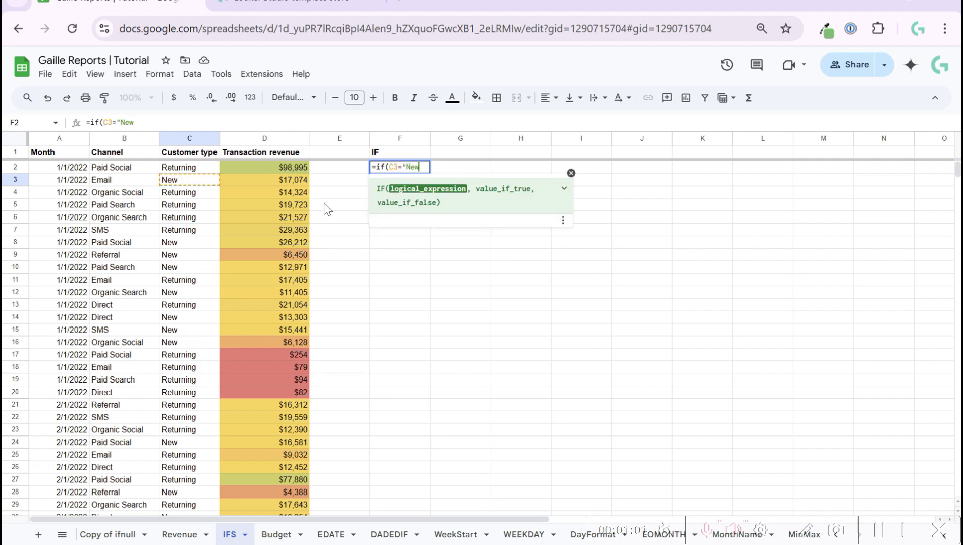
{"action": "type", "text": "\","}
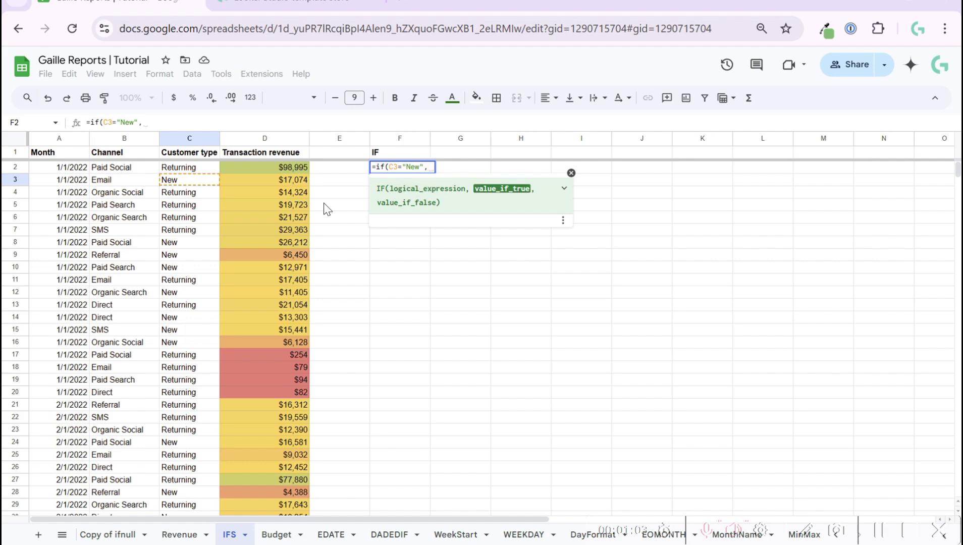
{"action": "type", "text": "1,0"}
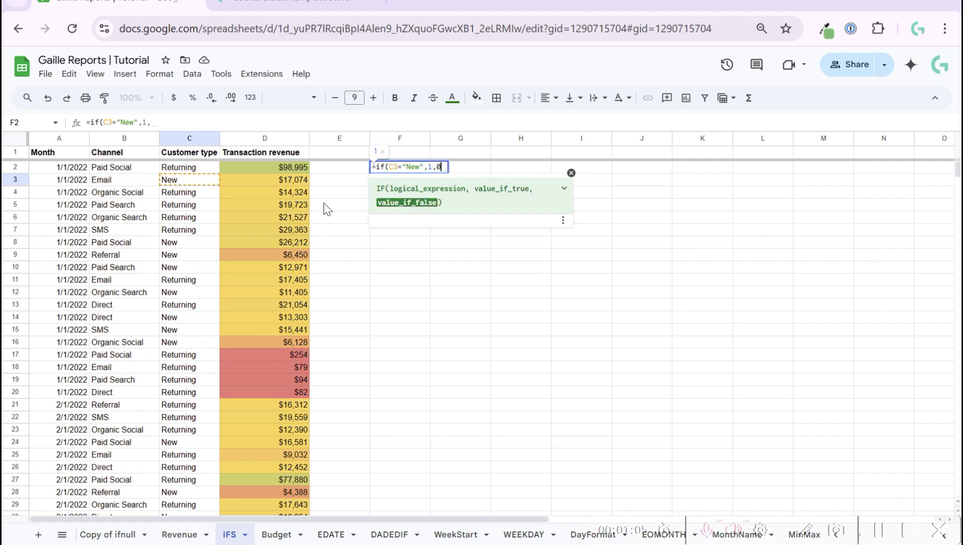
{"action": "key", "text": "Return"}
{"action": "key", "text": "Up"}
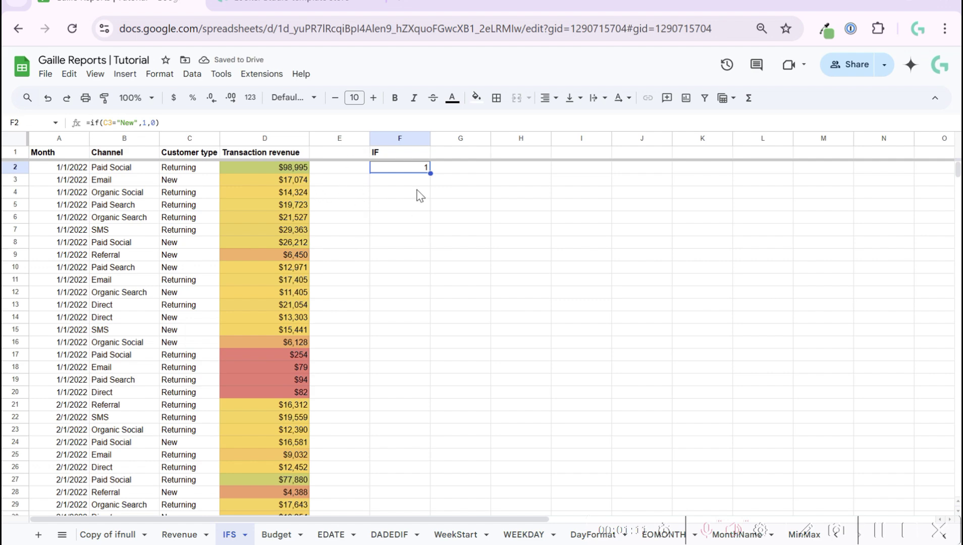
{"action": "left_click", "coordinate": [119, 122]}
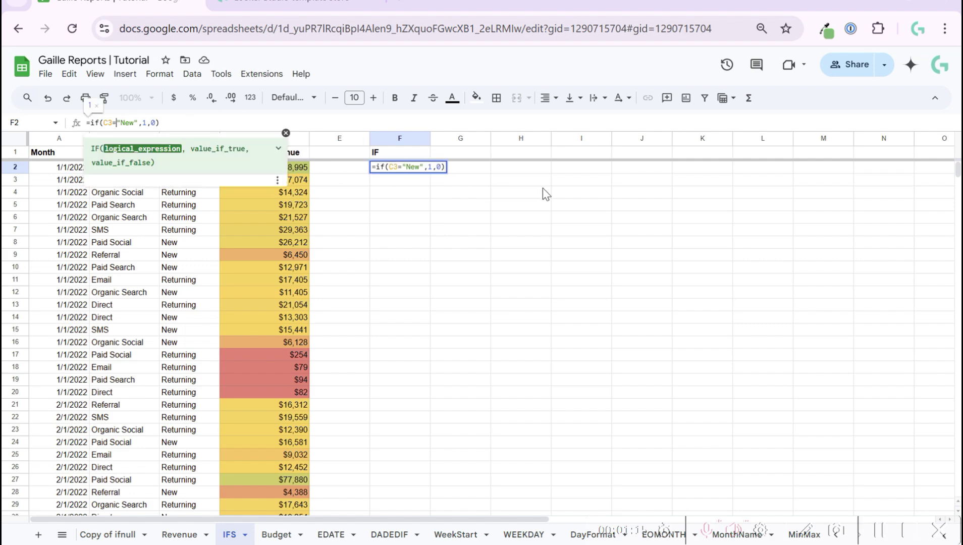
{"action": "key", "text": "Escape"}
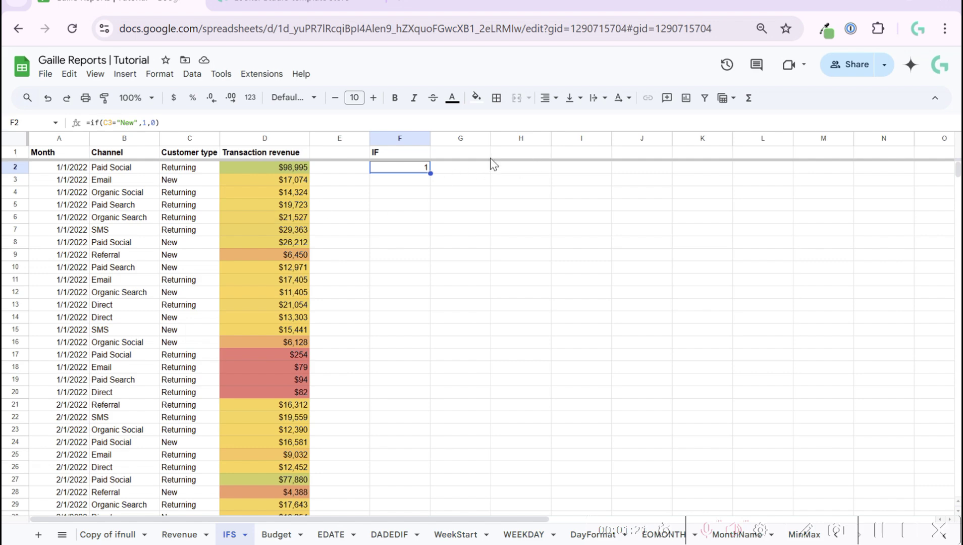
Step: Enter 'New' in cell H2
{"action": "left_click", "coordinate": [507, 156]}
{"action": "left_click", "coordinate": [519, 170]}
{"action": "type", "text": "New"}
{"action": "key", "text": "Return"}
Step: Rewrite F2 as =if(C3=H2,1,0) so it compares against H2
{"action": "key", "text": "Up"}
{"action": "key", "text": "Left"}
{"action": "key", "text": "Left"}
{"action": "type", "text": "=if("}
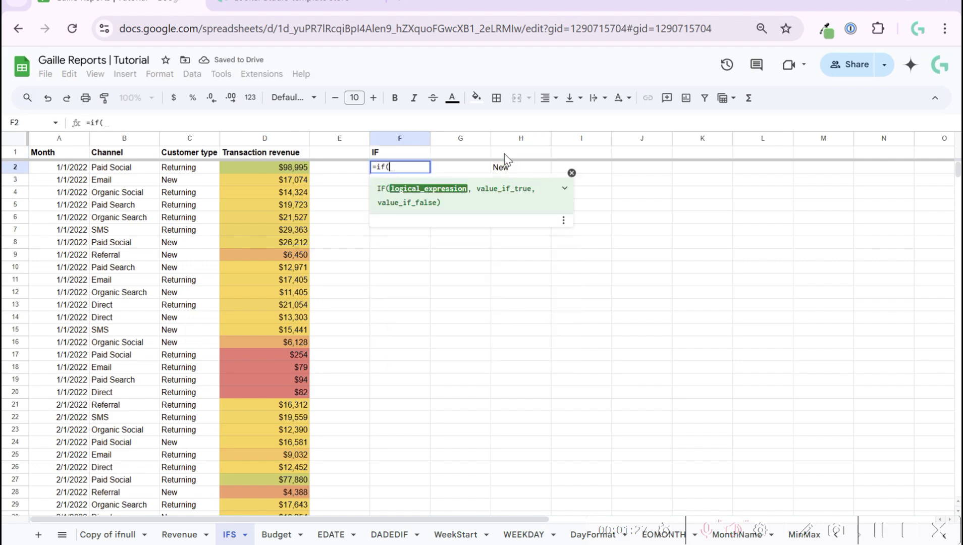
{"action": "left_click", "coordinate": [182, 181]}
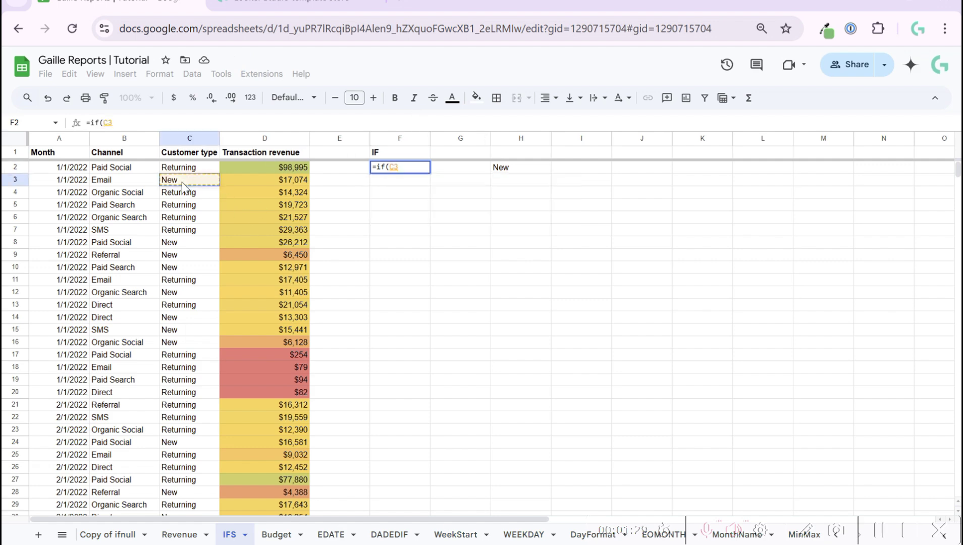
{"action": "type", "text": "="}
{"action": "left_click", "coordinate": [524, 172]}
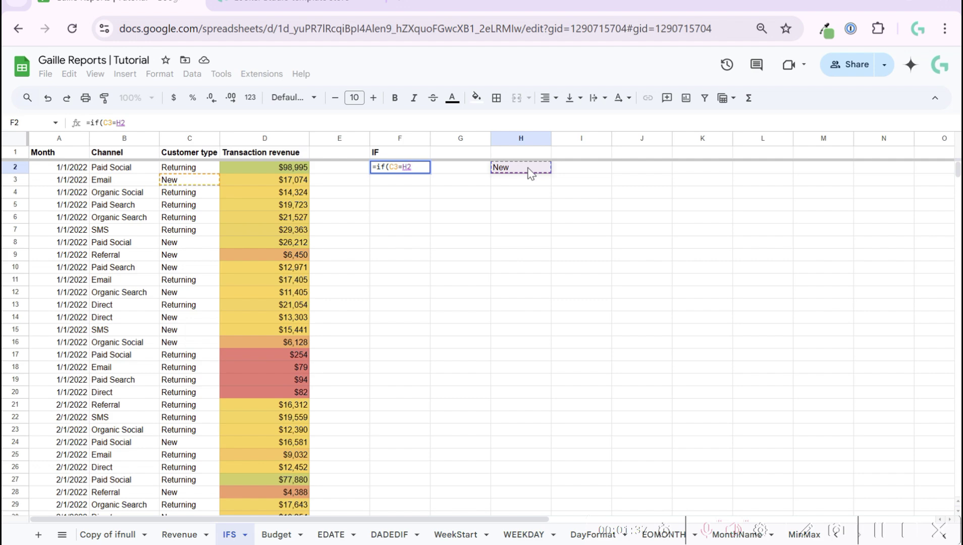
{"action": "type", "text": ",1"}
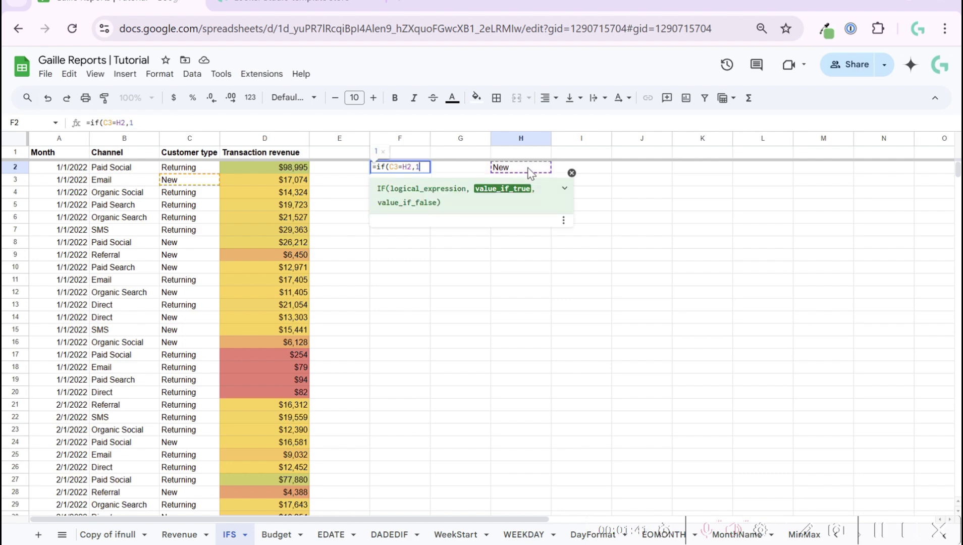
{"action": "type", "text": ",0)"}
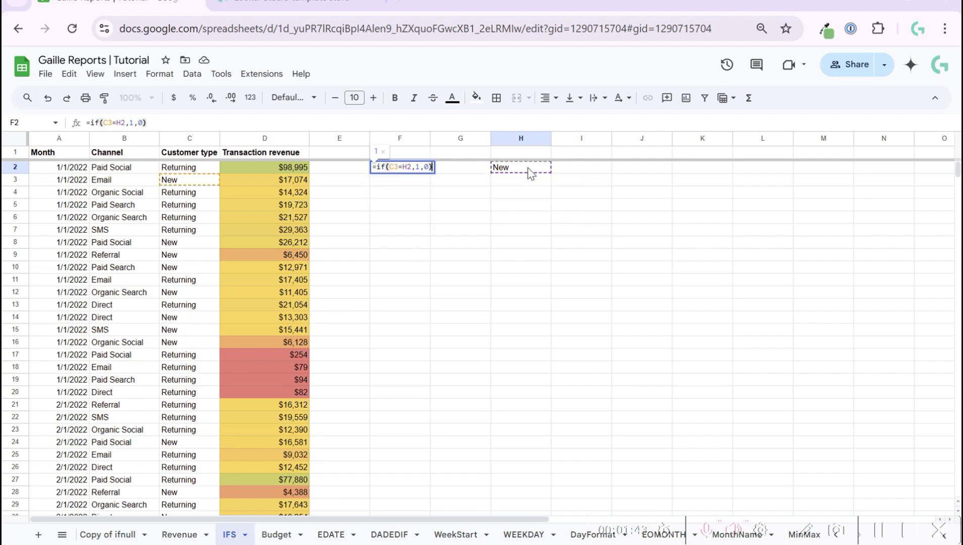
{"action": "key", "text": "Return"}
{"action": "key", "text": "Up"}
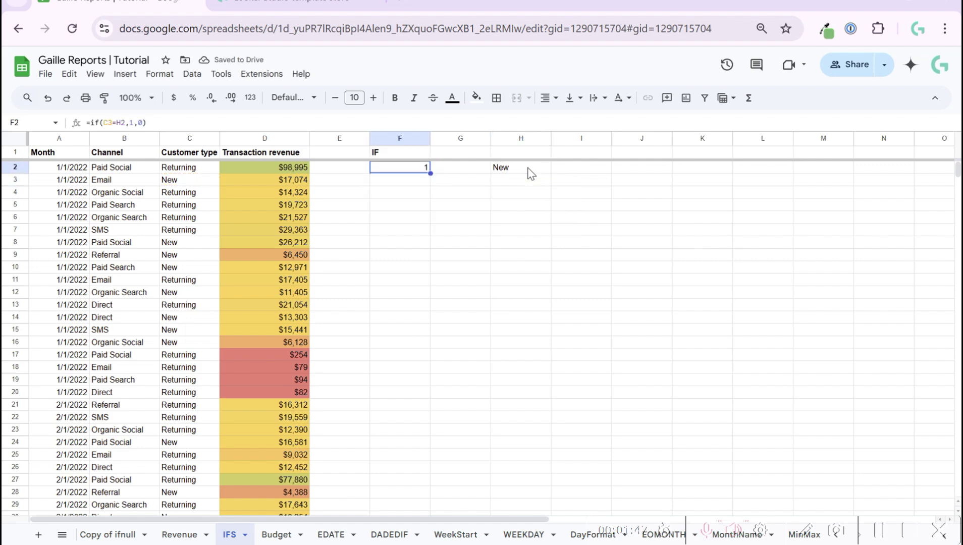
Step: Change F2 to =if(D2>1000,1,0), testing revenue above 1000, and review it
{"action": "type", "text": "="}
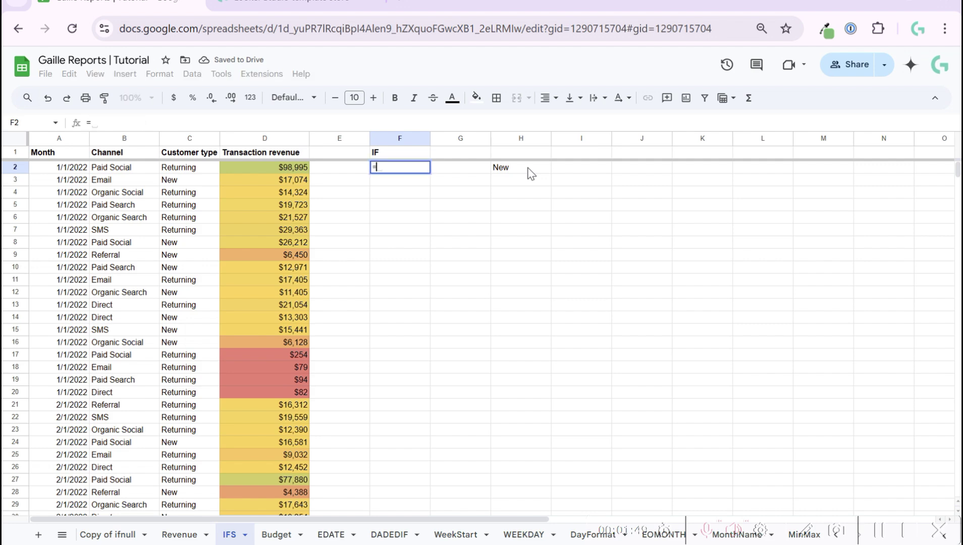
{"action": "type", "text": "if("}
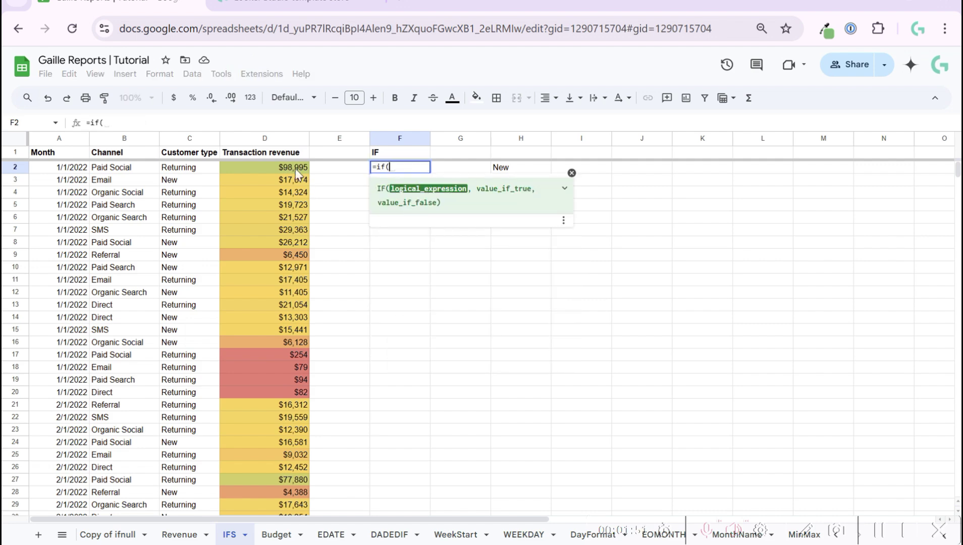
{"action": "left_click", "coordinate": [296, 170]}
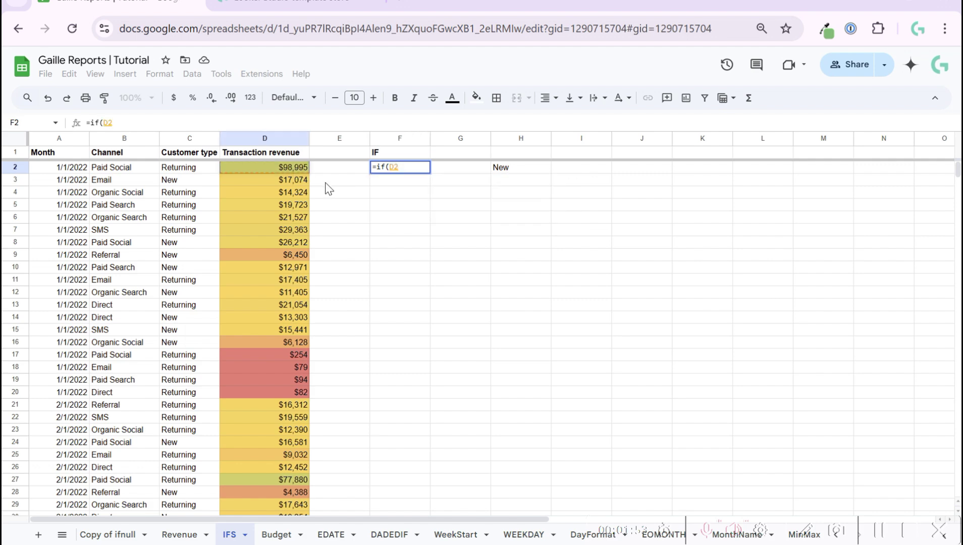
{"action": "type", "text": ">1000"}
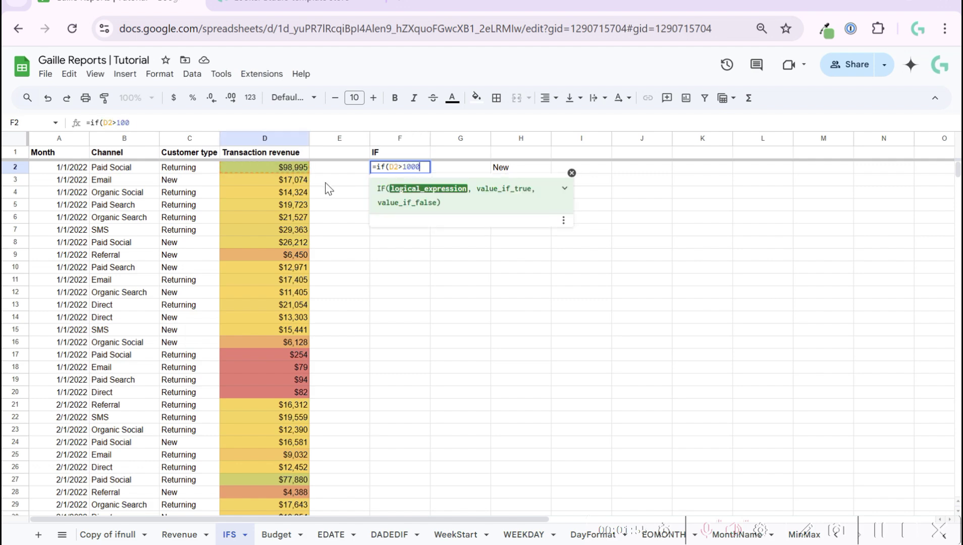
{"action": "type", "text": ",1,0)"}
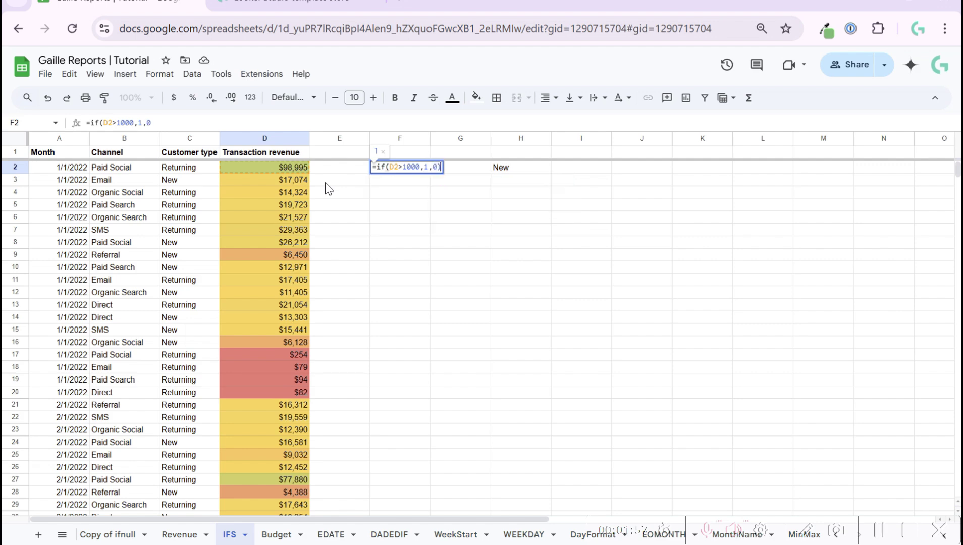
{"action": "key", "text": "Return"}
{"action": "key", "text": "Up"}
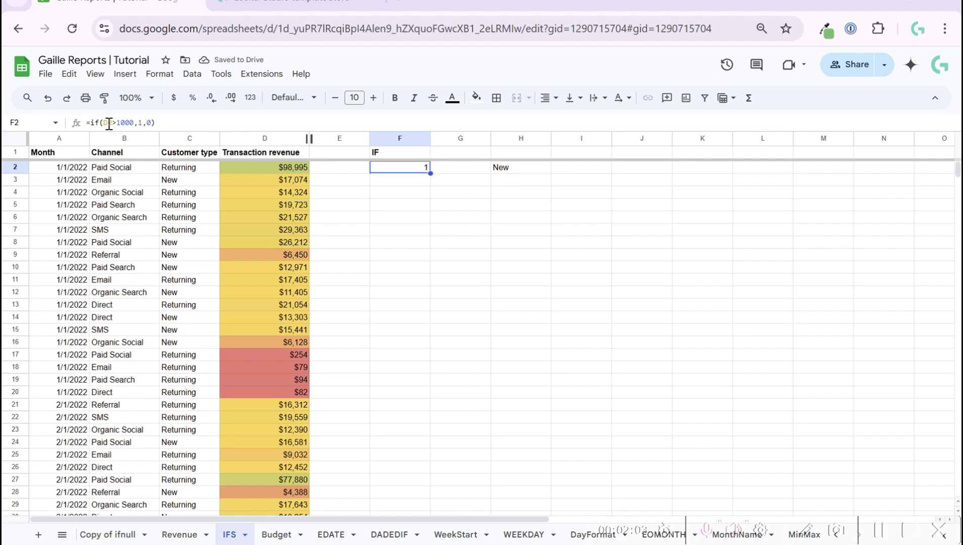
{"action": "double_click", "coordinate": [140, 123]}
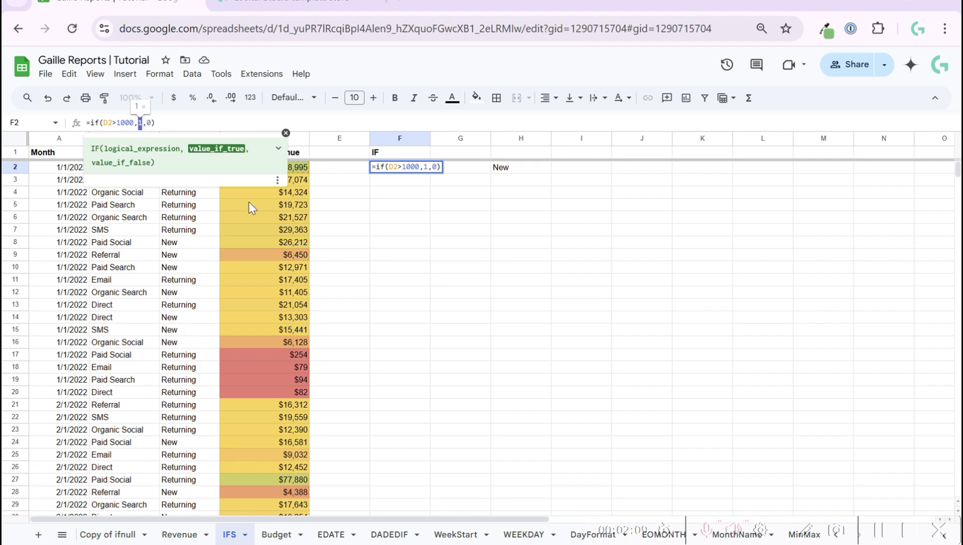
{"action": "key", "text": "Escape"}
Step: Clear the stray 'New' from cell H2
{"action": "left_click", "coordinate": [508, 170]}
{"action": "key", "text": "Delete"}
{"action": "key", "text": "Left"}
{"action": "key", "text": "Left"}
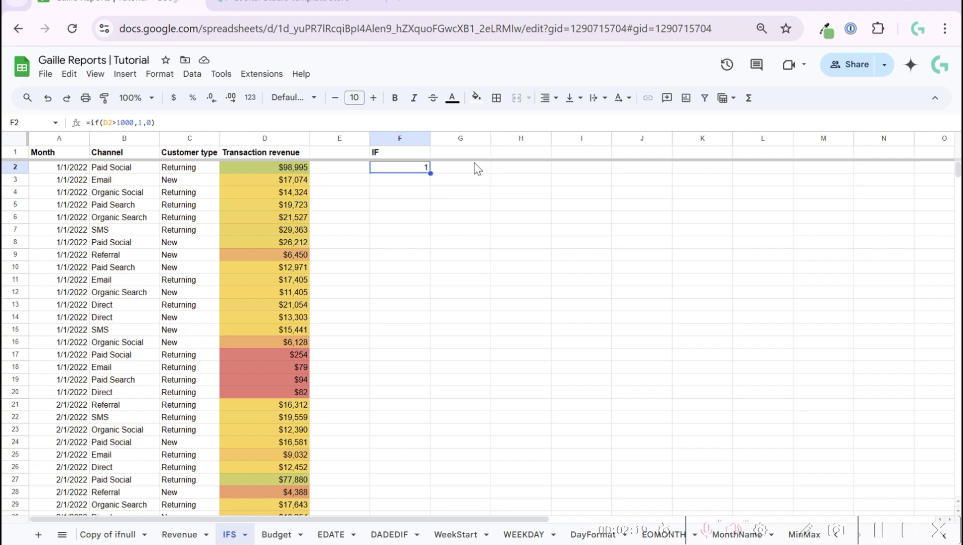
Step: Replace F2's formula with the note 'if C2 is new and Revenue grather than 1000'
{"action": "type", "text": "if"}
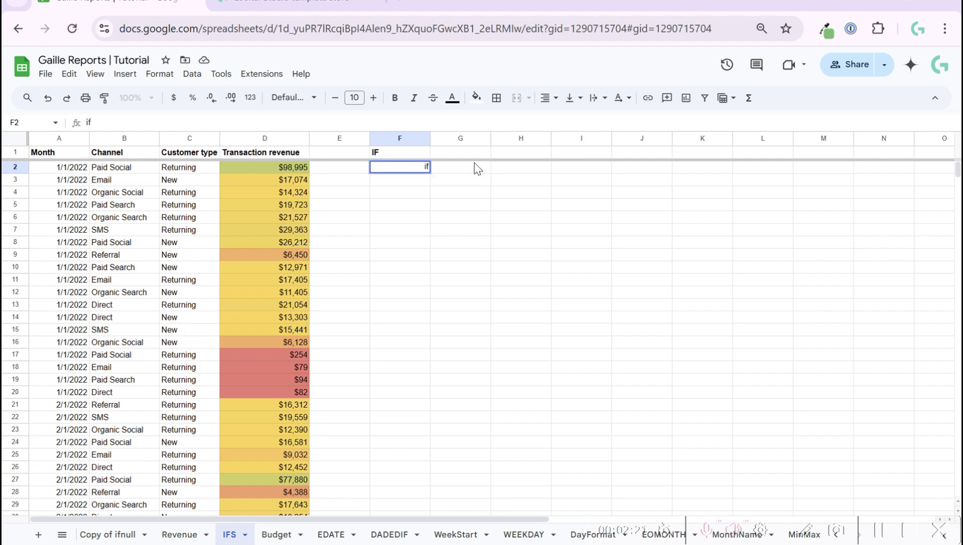
{"action": "type", "text": " ()"}
{"action": "type", "text": "2 is ne"}
{"action": "type", "text": "w and"}
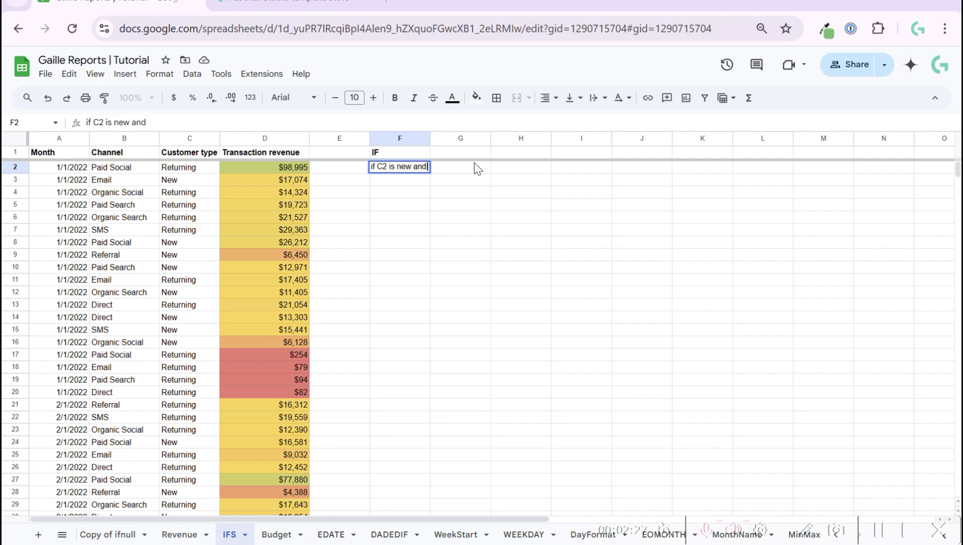
{"action": "type", "text": " Revenue"}
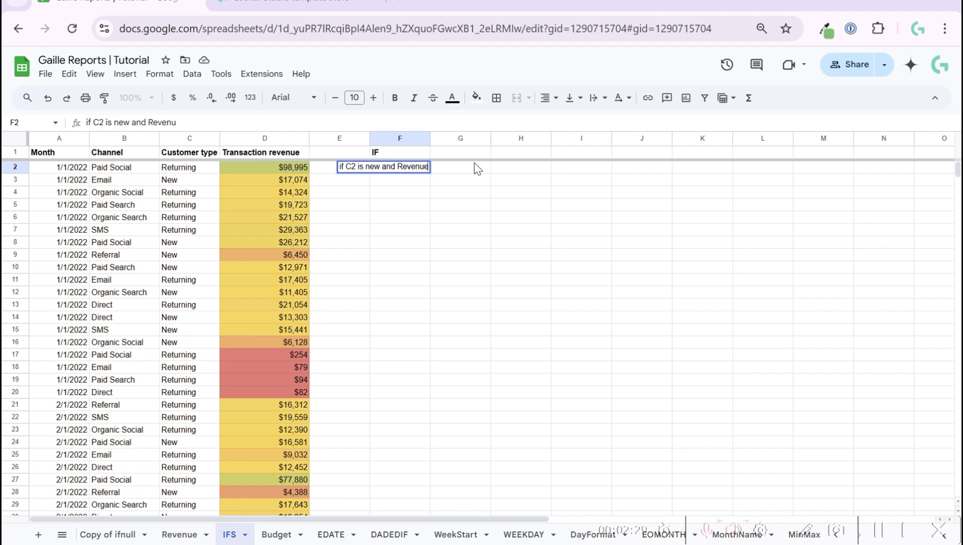
{"action": "type", "text": " grather than"}
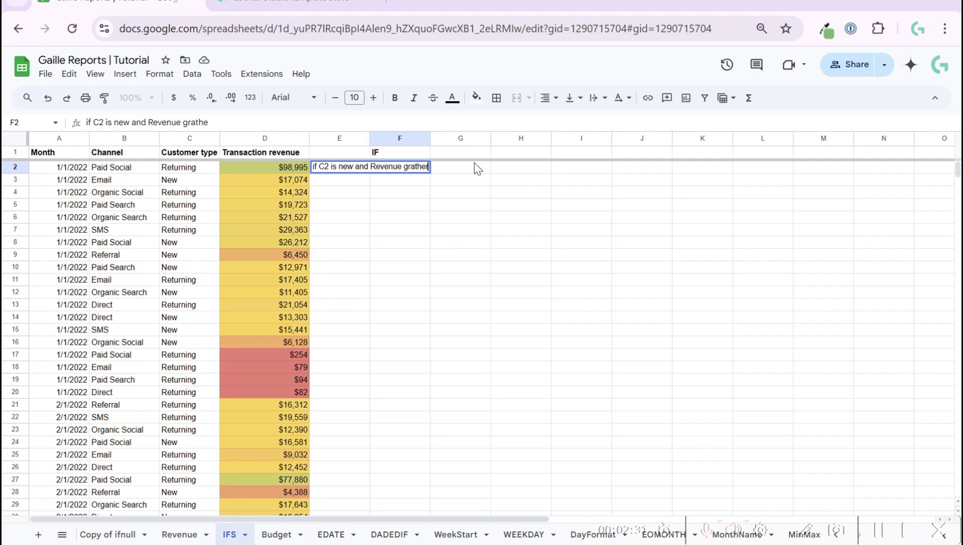
{"action": "type", "text": " 1000"}
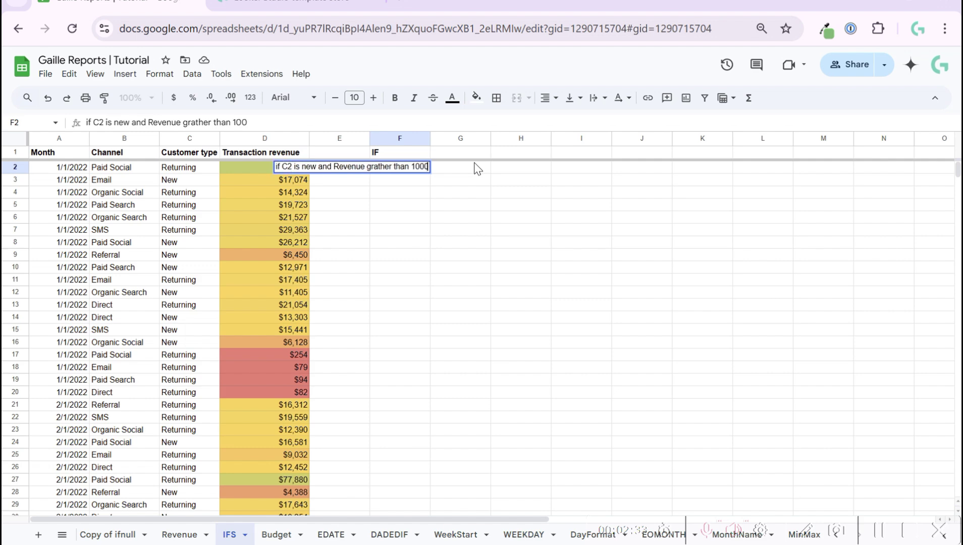
{"action": "key", "text": "Return"}
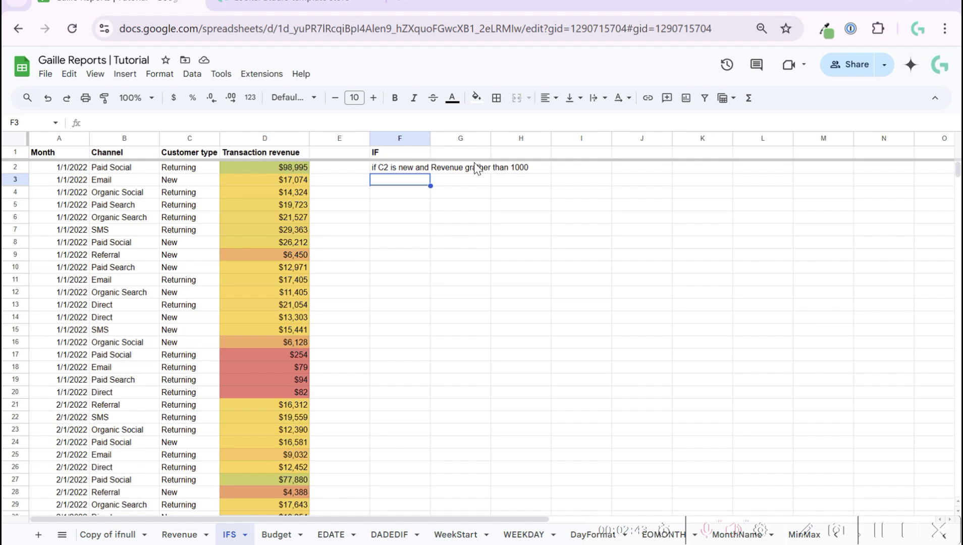
Step: Cancel the unfinished formula and copy 'Returning' from C2 into I2
{"action": "type", "text": "=if("}
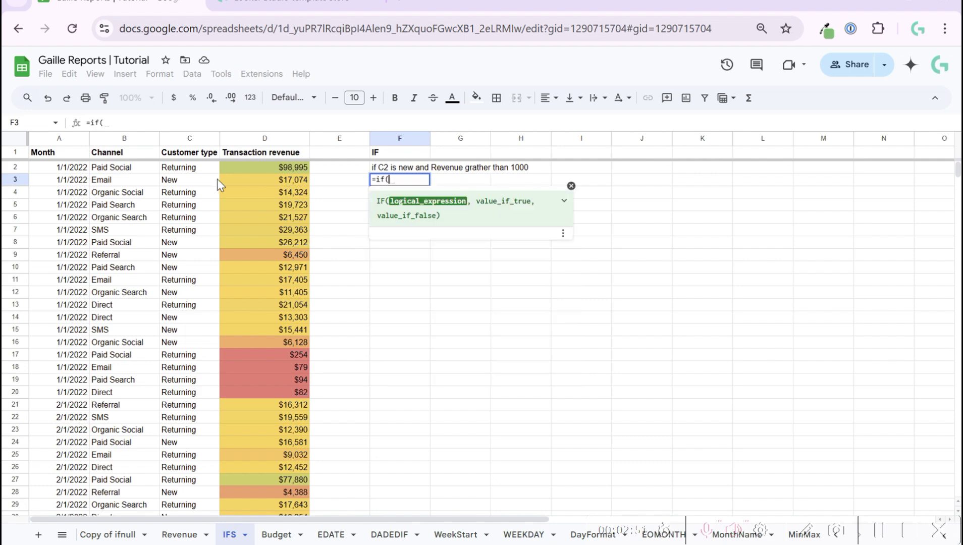
{"action": "key", "text": "Escape"}
{"action": "left_click", "coordinate": [192, 172]}
{"action": "key", "text": "ctrl+c"}
{"action": "left_click", "coordinate": [585, 171]}
{"action": "key", "text": "ctrl+v"}
Step: Add headings 'Type' (bold) in I1 and 'Min Rev' in J1
{"action": "key", "text": "Up"}
{"action": "type", "text": "Type"}
{"action": "key", "text": "BackSpace"}
{"action": "key", "text": "BackSpace"}
{"action": "type", "text": "pe"}
{"action": "key", "text": "Return"}
{"action": "key", "text": "Right"}
{"action": "key", "text": "Up"}
{"action": "key", "text": "Left"}
{"action": "key", "text": "ctrl+b"}
{"action": "key", "text": "Right"}
{"action": "type", "text": "Min Rev"}
{"action": "key", "text": "Return"}
Step: Enter 'New' in I3 and 10000 as the minimum revenue in J2
{"action": "key", "text": "Left"}
{"action": "key", "text": "Down"}
{"action": "type", "text": "New"}
{"action": "key", "text": "Return"}
{"action": "key", "text": "Up"}
{"action": "key", "text": "Right"}
{"action": "key", "text": "Up"}
Step: Format the minimum revenue as currency with no decimals, showing $10,000
{"action": "key", "text": "Up"}
{"action": "key", "text": "Down"}
{"action": "type", "text": "10000"}
{"action": "key", "text": "Return"}
{"action": "key", "text": "Up"}
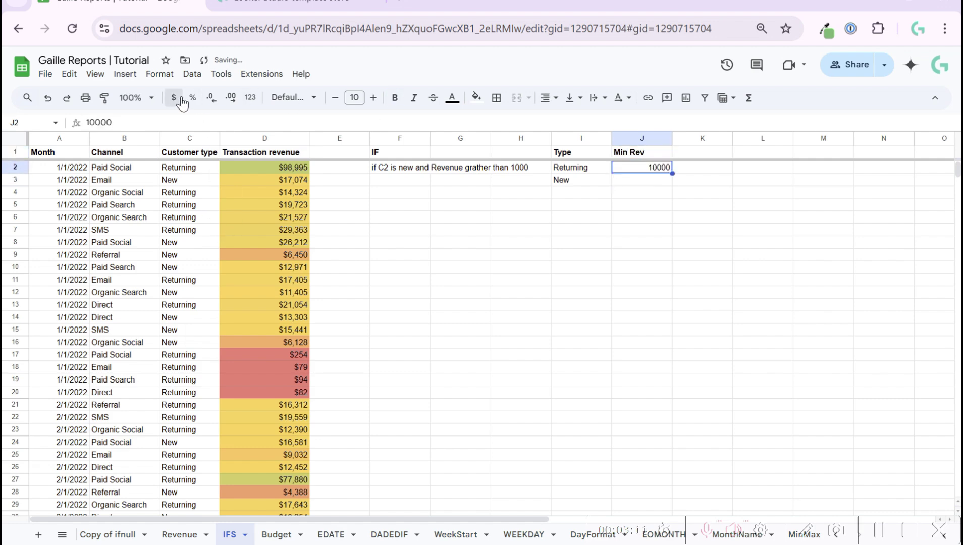
{"action": "left_click", "coordinate": [173, 98]}
{"action": "left_click", "coordinate": [228, 99]}
{"action": "left_click", "coordinate": [228, 99]}
{"action": "left_click", "coordinate": [564, 218]}
{"action": "left_click", "coordinate": [391, 194]}
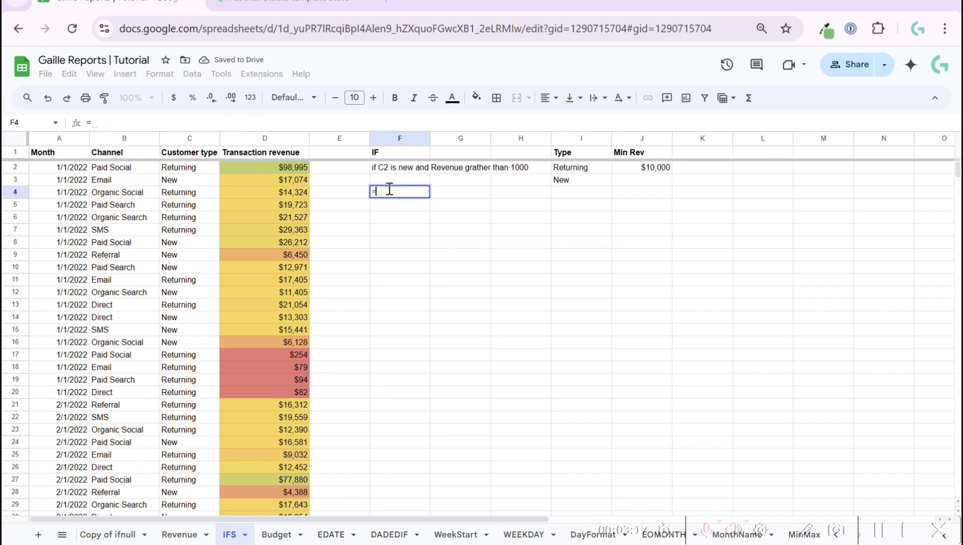
Step: In F4, start a nested IF testing C2=I2 and then D2>=J2
{"action": "type", "text": "if("}
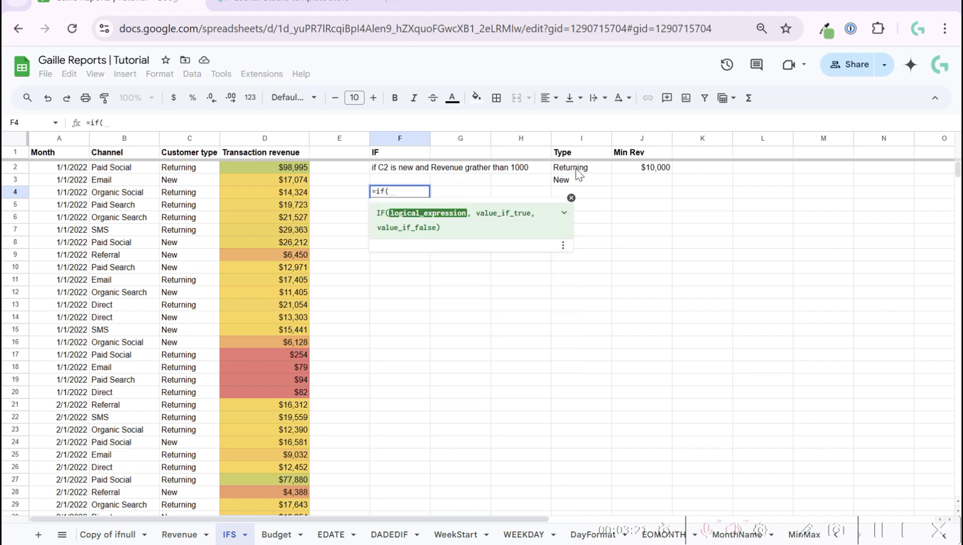
{"action": "left_click", "coordinate": [196, 171]}
{"action": "type", "text": "="}
{"action": "left_click", "coordinate": [585, 172]}
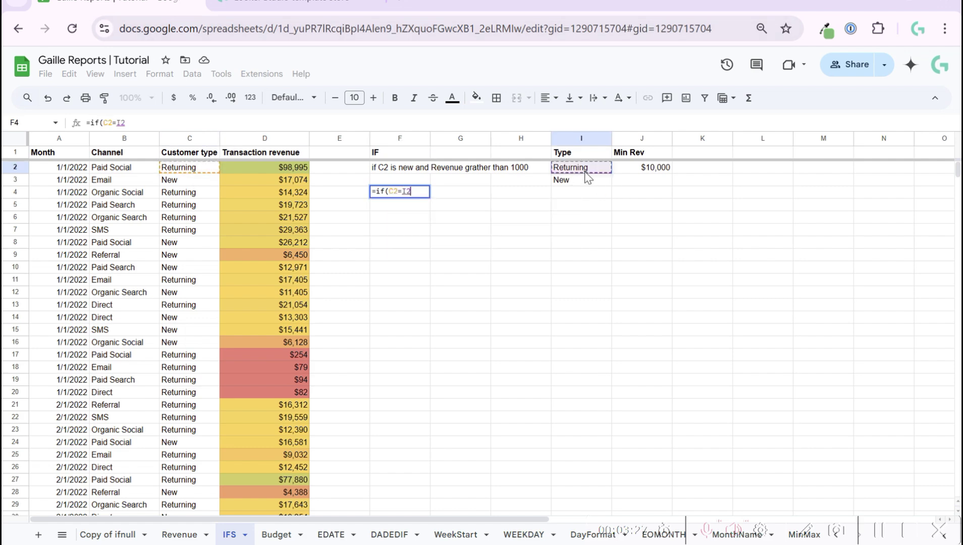
{"action": "type", "text": ","}
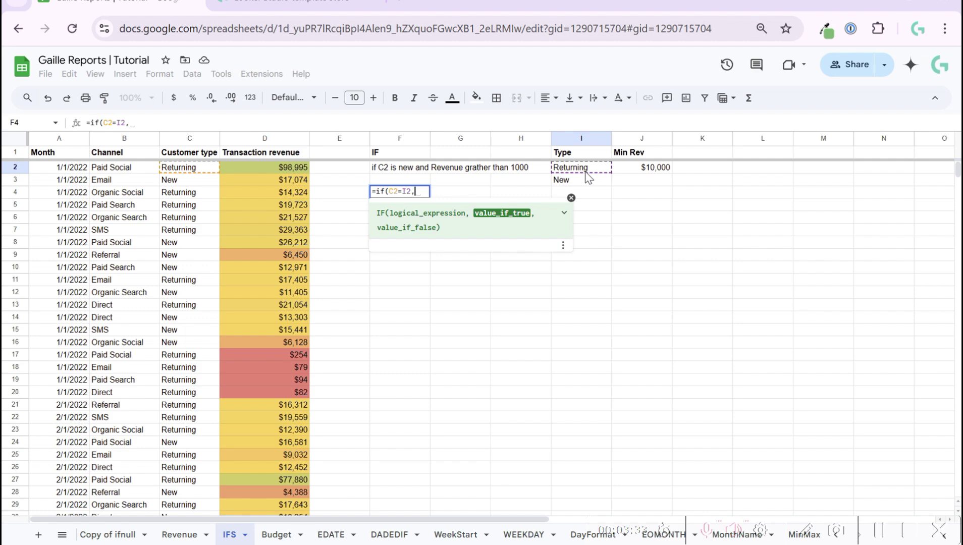
{"action": "type", "text": "if("}
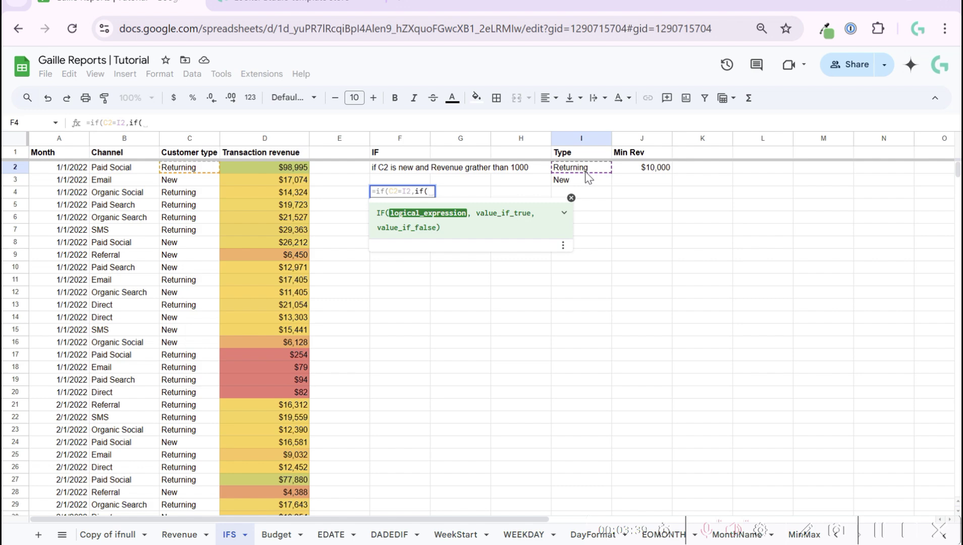
{"action": "left_click", "coordinate": [262, 168]}
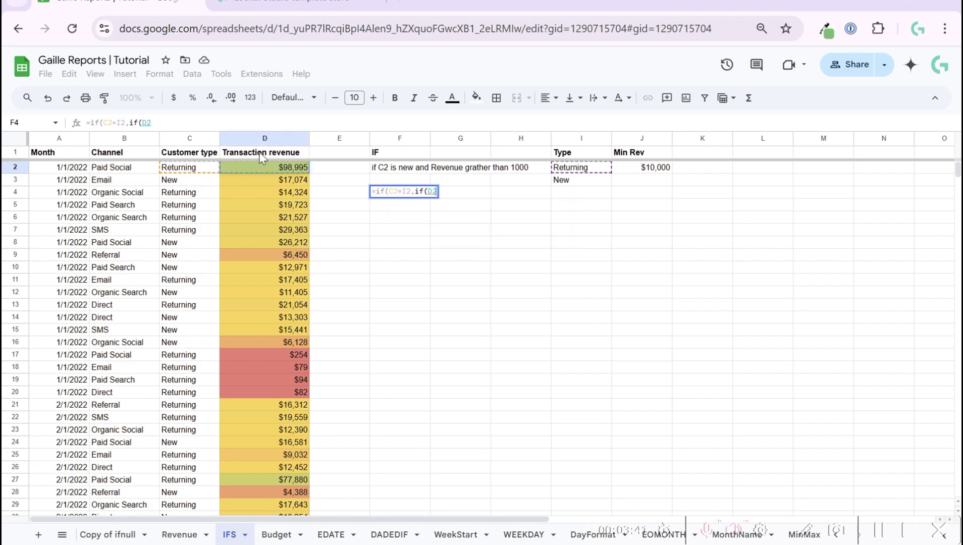
{"action": "type", "text": ">="}
{"action": "left_click", "coordinate": [656, 168]}
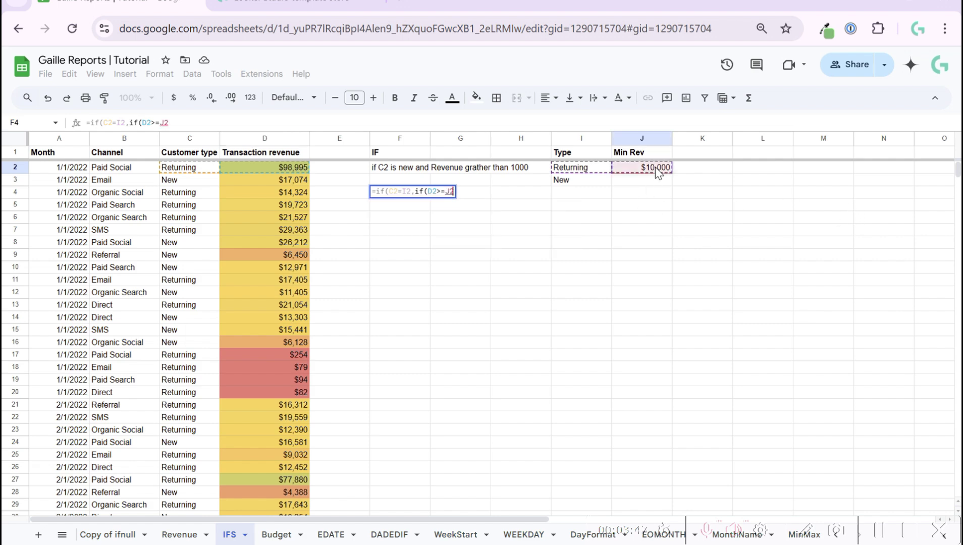
Step: Complete the formula with "Good", "No" and "new" results so F4 shows Good
{"action": "type", "text": ","}
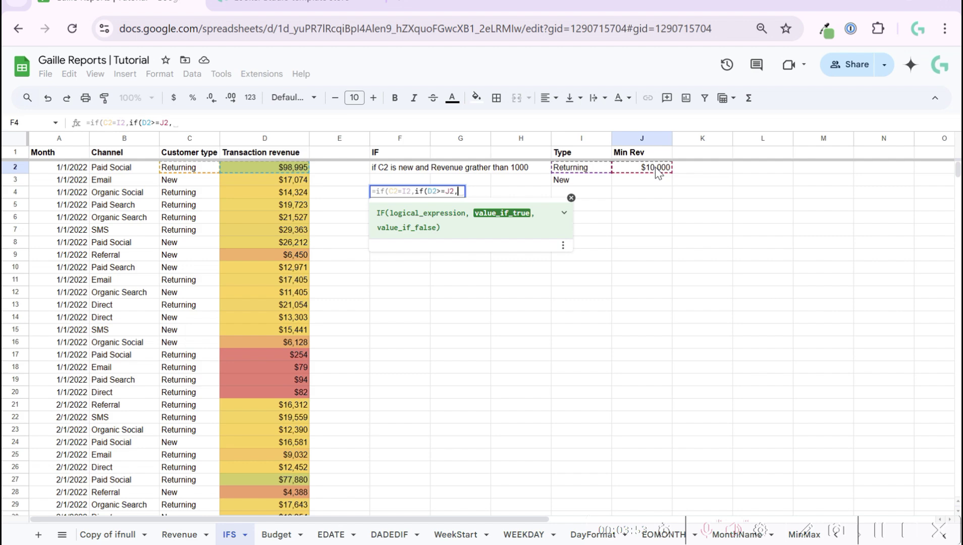
{"action": "type", "text": "\""}
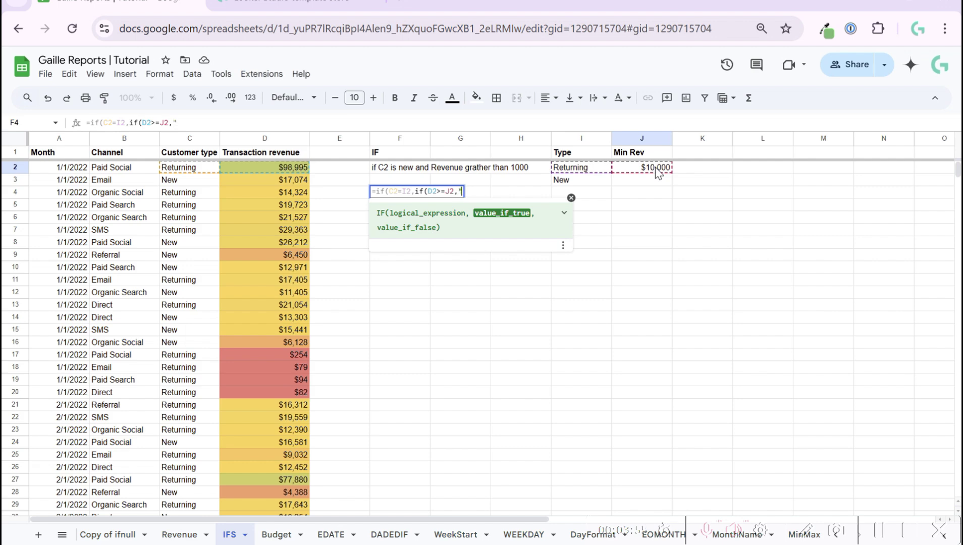
{"action": "type", "text": "Goog"}
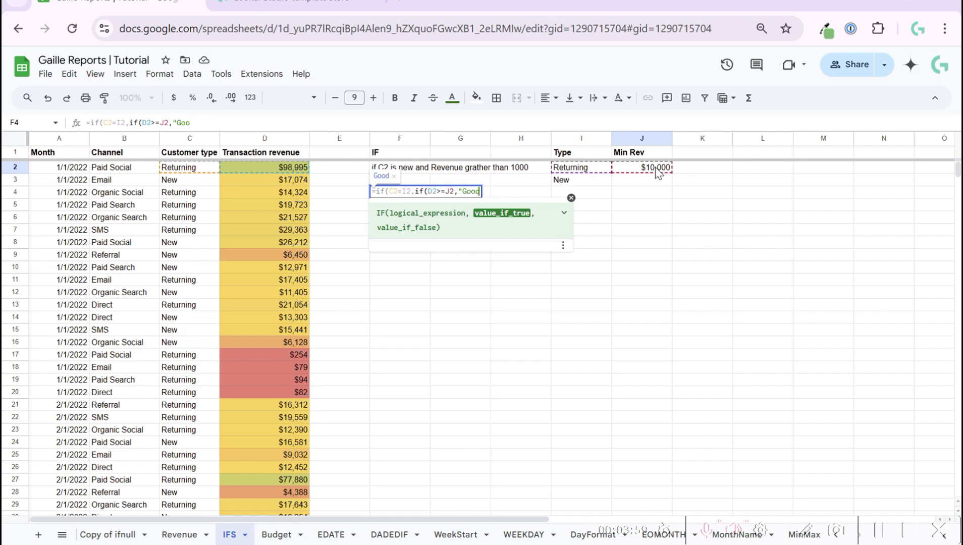
{"action": "type", "text": "\","}
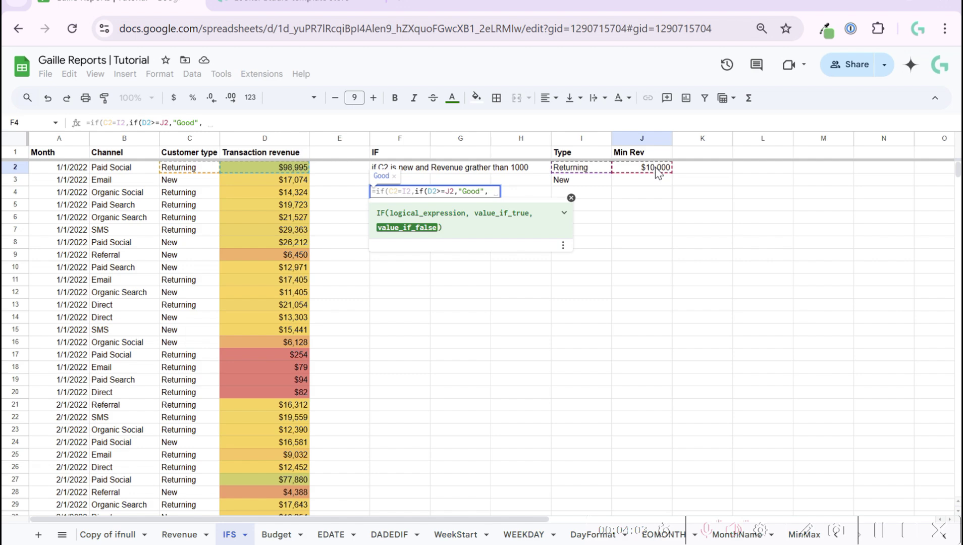
{"action": "type", "text": "\"No\")"}
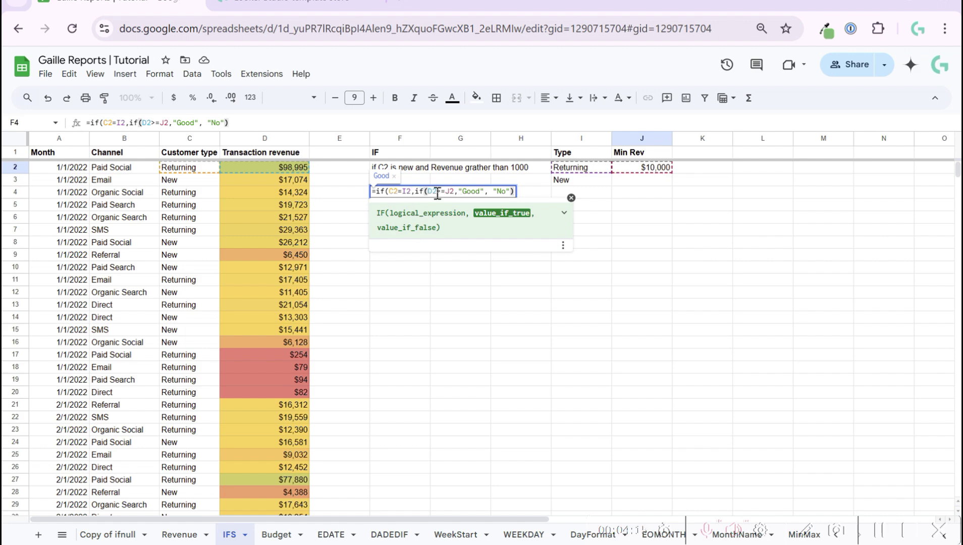
{"action": "left_click", "coordinate": [396, 191]}
{"action": "key", "text": "End"}
{"action": "left_click", "coordinate": [411, 191]}
{"action": "key", "text": "End"}
{"action": "type", "text": ","}
{"action": "type", "text": "\"n"}
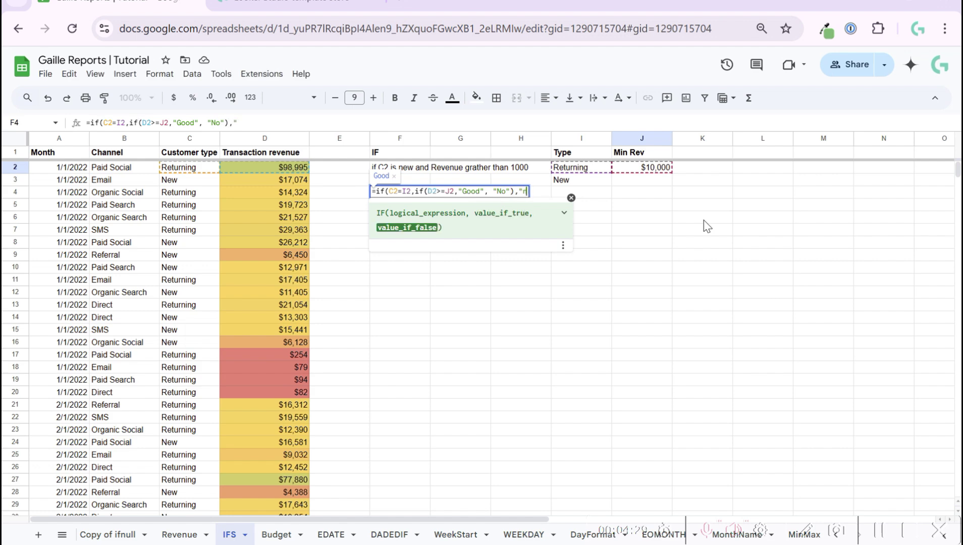
{"action": "type", "text": "ew\")"}
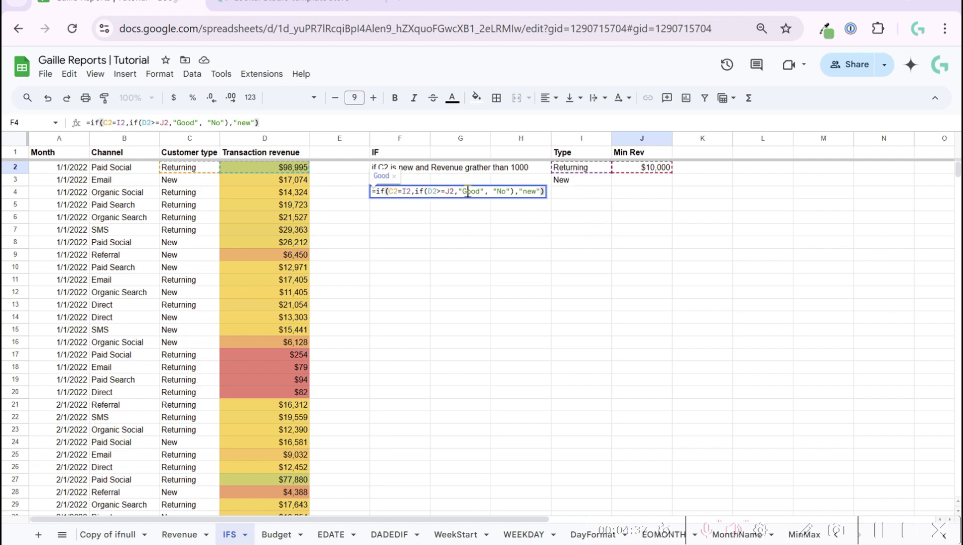
{"action": "key", "text": "Return"}
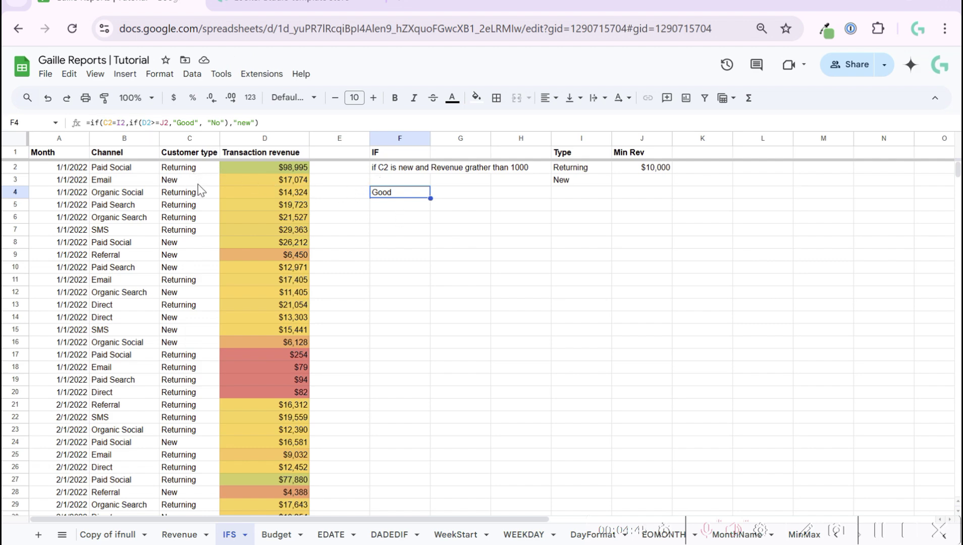
Step: Raise the minimum revenue in J2 to $50,000
{"action": "left_click", "coordinate": [652, 170]}
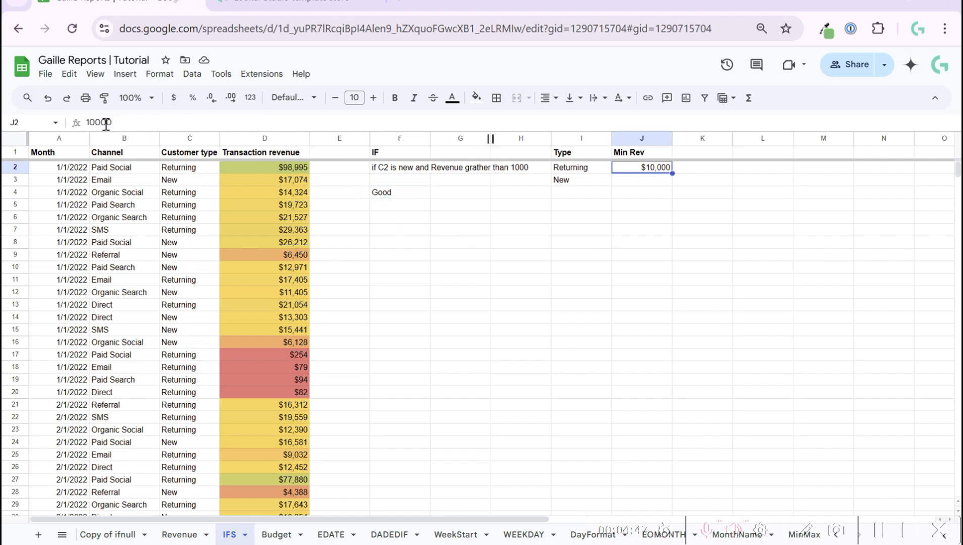
{"action": "left_click", "coordinate": [91, 122]}
{"action": "type", "text": "5"}
{"action": "key", "text": "Return"}
{"action": "key", "text": "Up"}
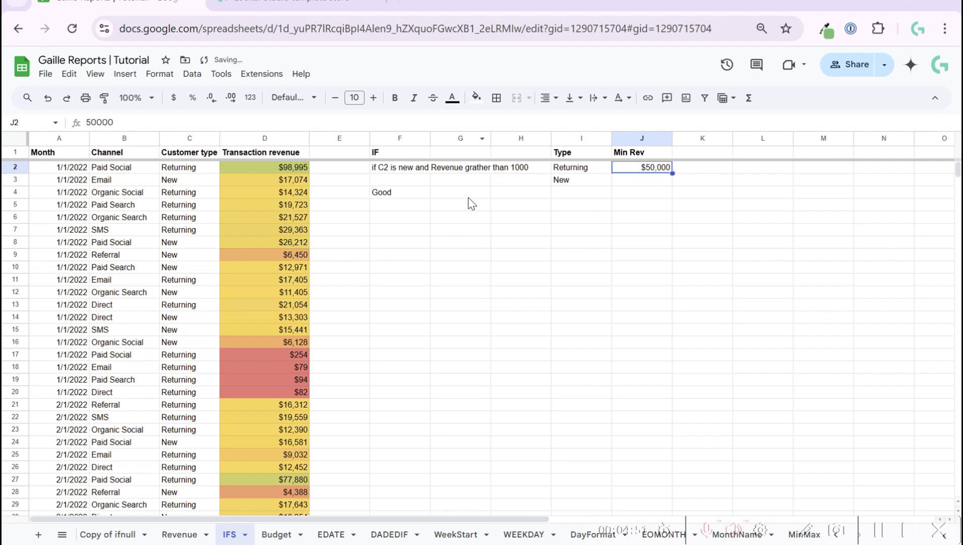
Step: Make F4's I2 and J2 references absolute as $I$2 and $J$2
{"action": "left_click", "coordinate": [379, 194]}
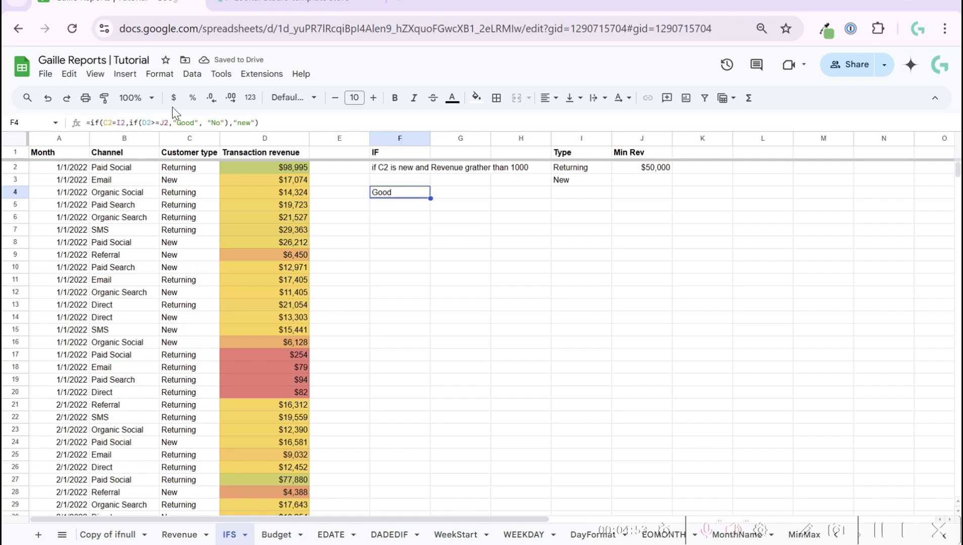
{"action": "left_click", "coordinate": [121, 122]}
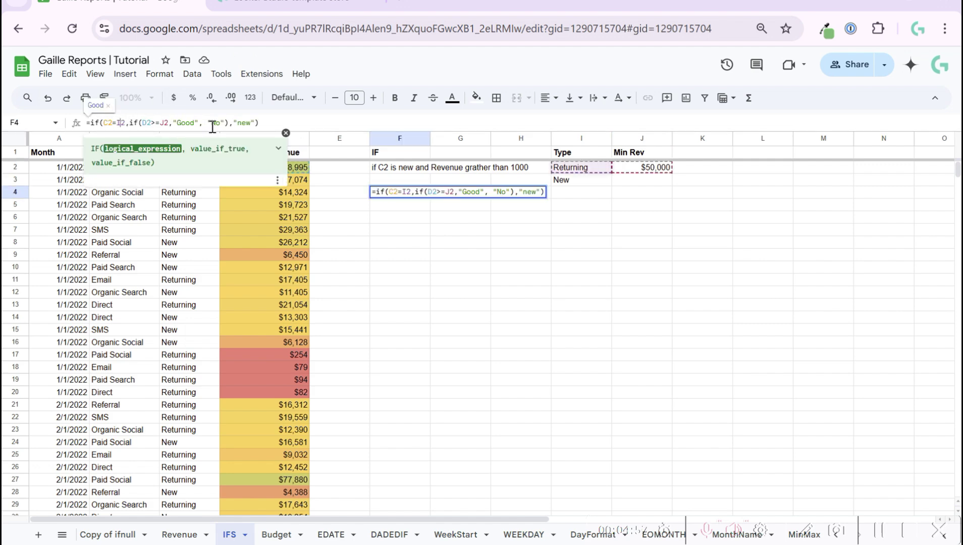
{"action": "key", "text": "F4"}
{"action": "left_click", "coordinate": [169, 122]}
{"action": "key", "text": "F4"}
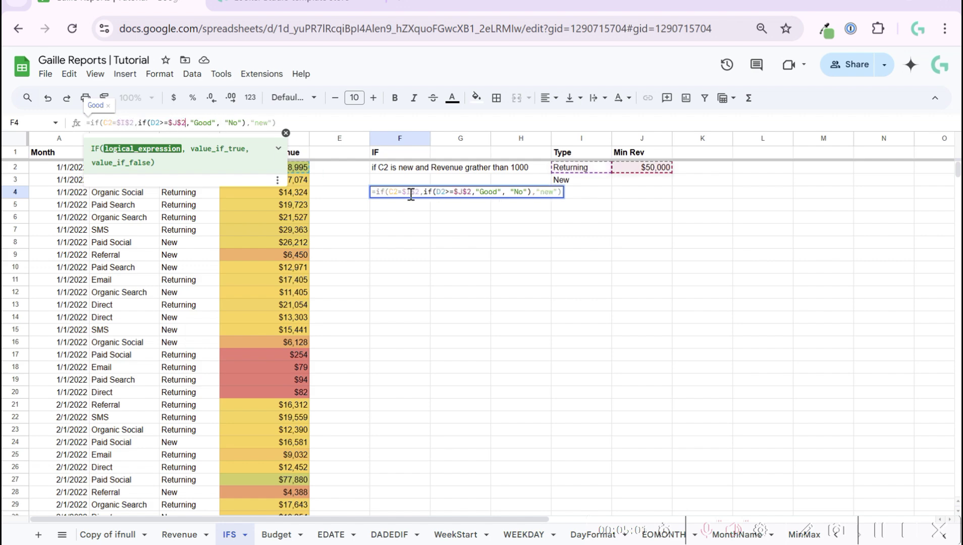
{"action": "left_click_drag", "start_coordinate": [173, 123], "coordinate": [168, 123]}
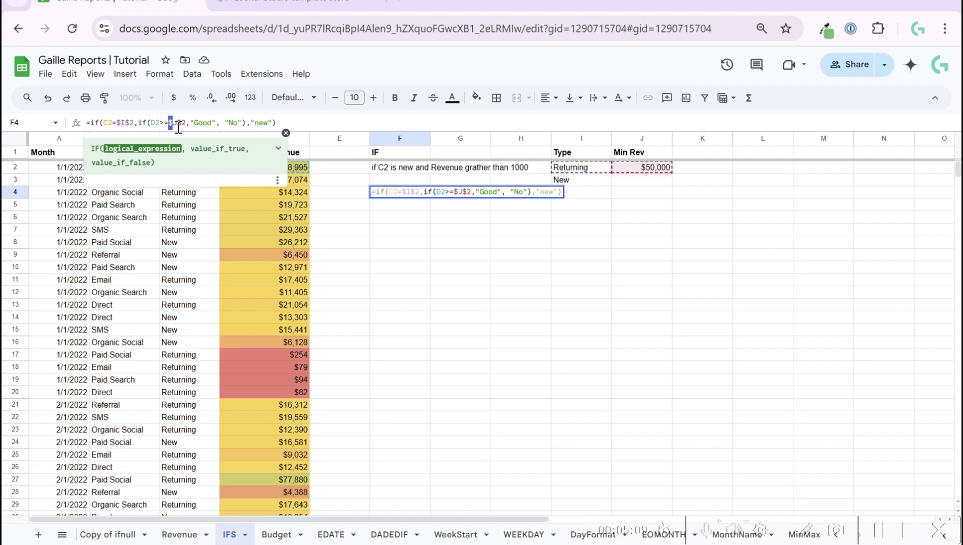
{"action": "key", "text": "Return"}
{"action": "key", "text": "Up"}
Step: Copy F4's nested IF formula down column F through F10
{"action": "key", "text": "ctrl+c"}
{"action": "key", "text": "Down"}
{"action": "key", "text": "ctrl+v"}
{"action": "key", "text": "Down"}
{"action": "key", "text": "ctrl+v"}
{"action": "key", "text": "Down"}
{"action": "key", "text": "ctrl+v"}
{"action": "key", "text": "Down"}
{"action": "key", "text": "ctrl+v"}
{"action": "key", "text": "Down"}
{"action": "key", "text": "ctrl+v"}
{"action": "key", "text": "Down"}
{"action": "key", "text": "ctrl+v"}
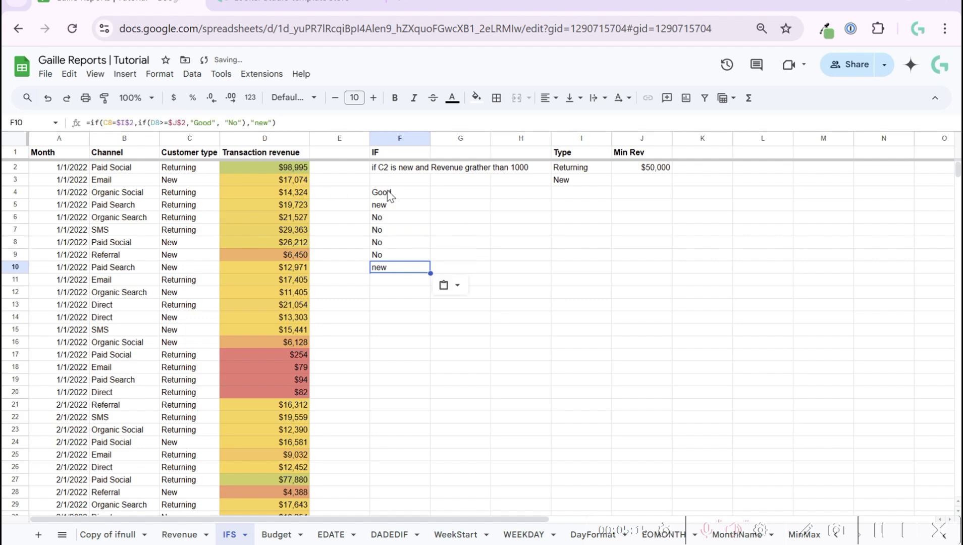
{"action": "left_click", "coordinate": [390, 196]}
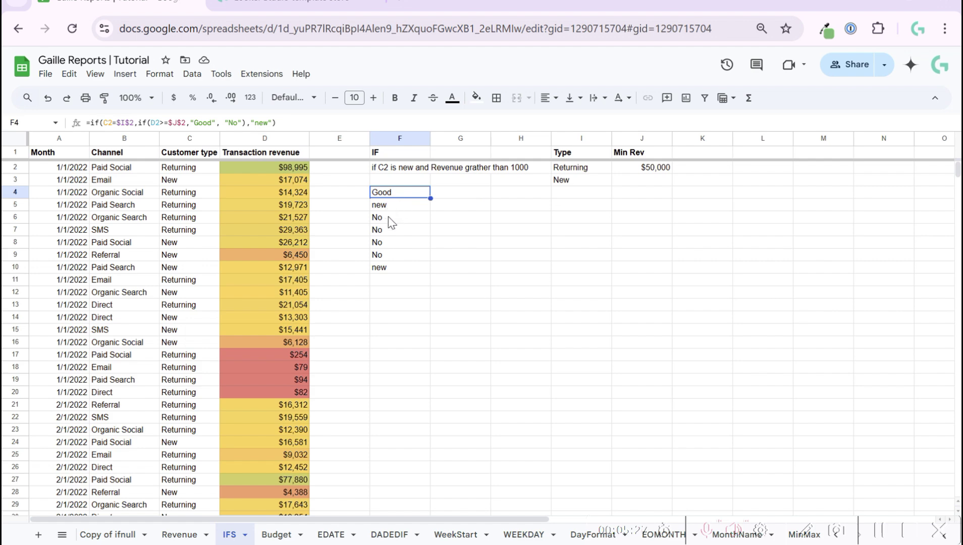
{"action": "left_click", "coordinate": [142, 122]}
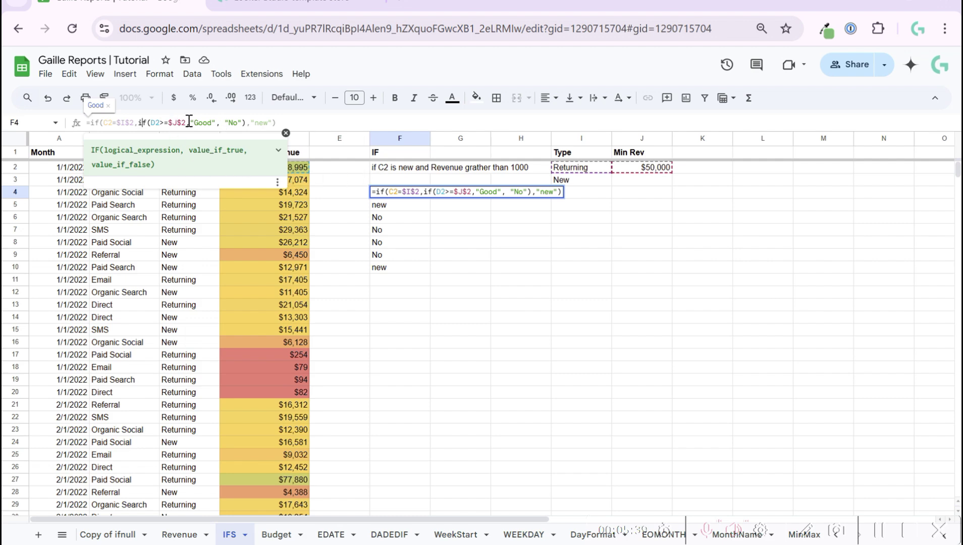
{"action": "left_click_drag", "start_coordinate": [189, 122], "coordinate": [216, 123]}
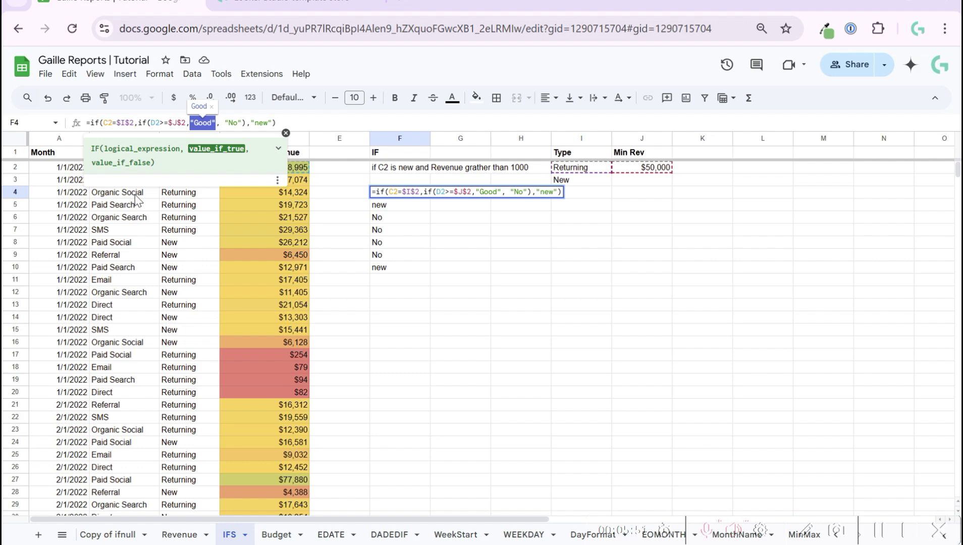
{"action": "left_click", "coordinate": [204, 122]}
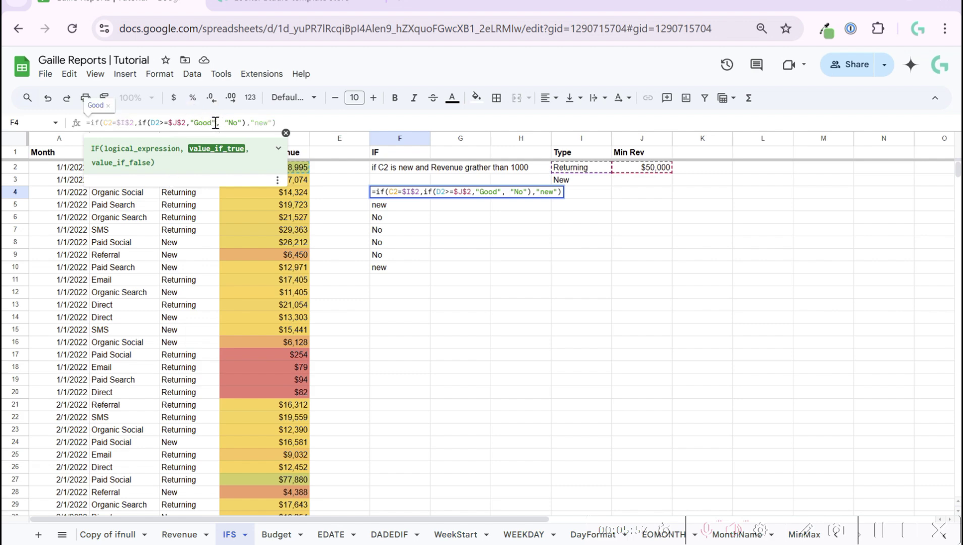
Step: Replace "Good" in F4's nested IF with 5*5 so F4 shows 25
{"action": "key", "text": "Escape"}
{"action": "key", "text": "BackSpace"}
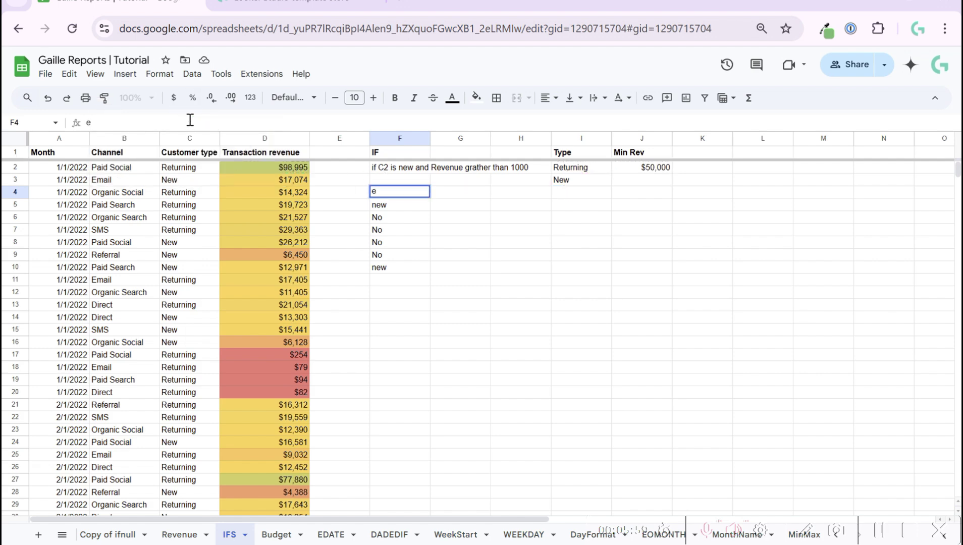
{"action": "key", "text": "Escape"}
{"action": "left_click", "coordinate": [391, 204]}
{"action": "left_click", "coordinate": [391, 193]}
{"action": "double_click", "coordinate": [190, 118]}
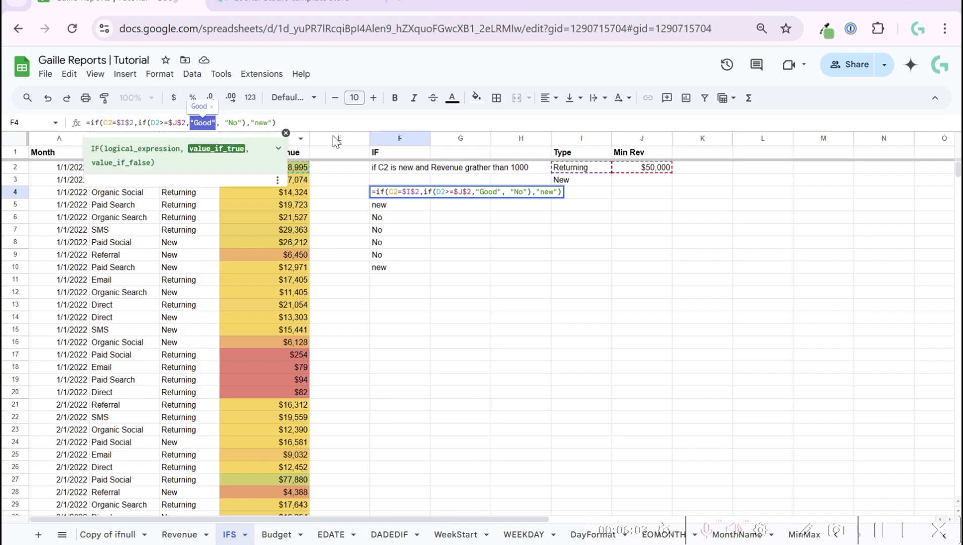
{"action": "type", "text": "5*"}
{"action": "type", "text": "5"}
{"action": "key", "text": "Return"}
Step: Inspect the 5*5 and "No" results inside F4's formula without changing it
{"action": "key", "text": "Up"}
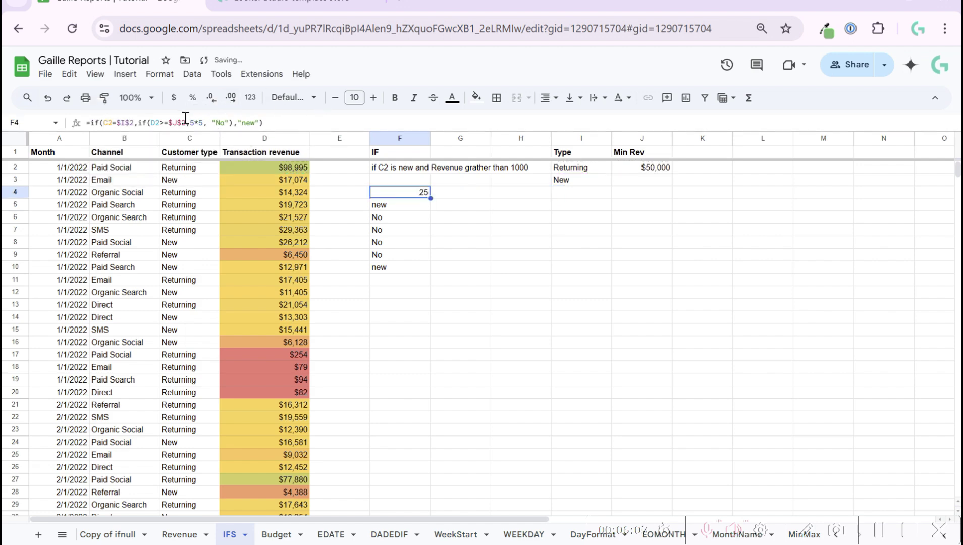
{"action": "left_click_drag", "start_coordinate": [190, 123], "coordinate": [200, 122]}
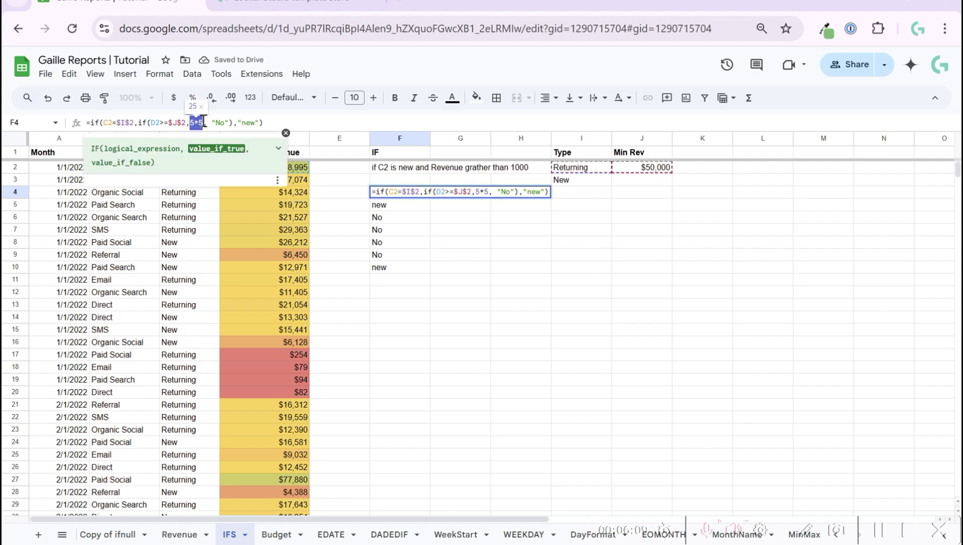
{"action": "key", "text": "Escape"}
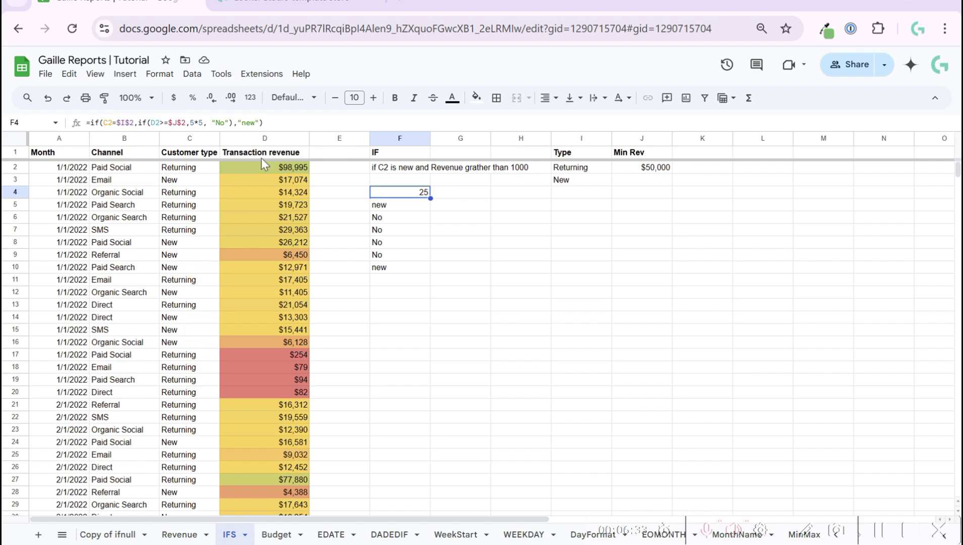
{"action": "left_click", "coordinate": [190, 123]}
{"action": "left_click_drag", "start_coordinate": [190, 123], "coordinate": [203, 124]}
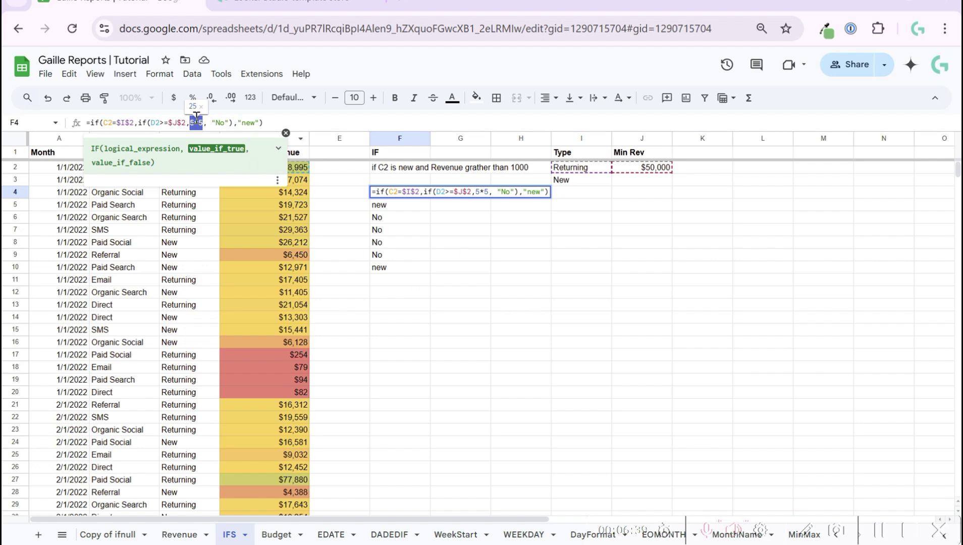
{"action": "left_click_drag", "start_coordinate": [215, 122], "coordinate": [256, 123]}
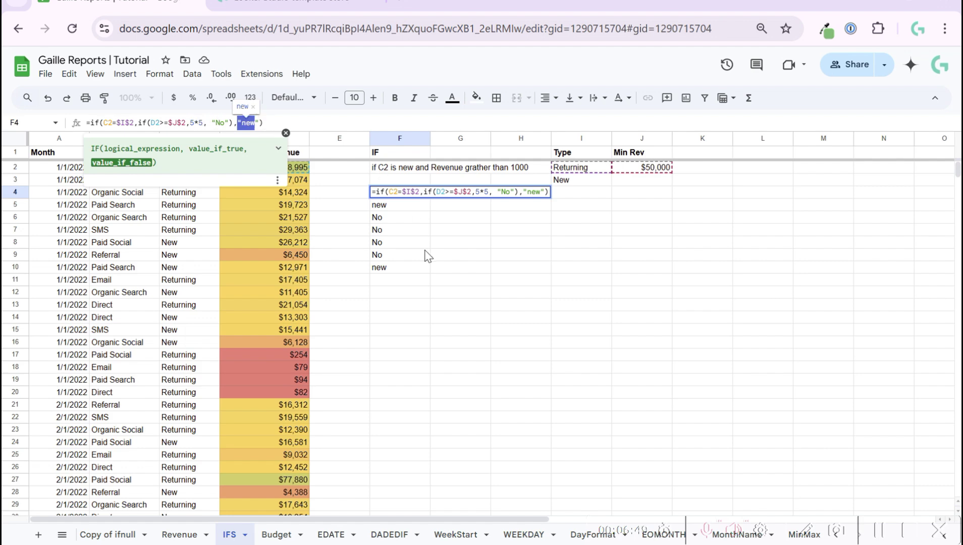
{"action": "key", "text": "Escape"}
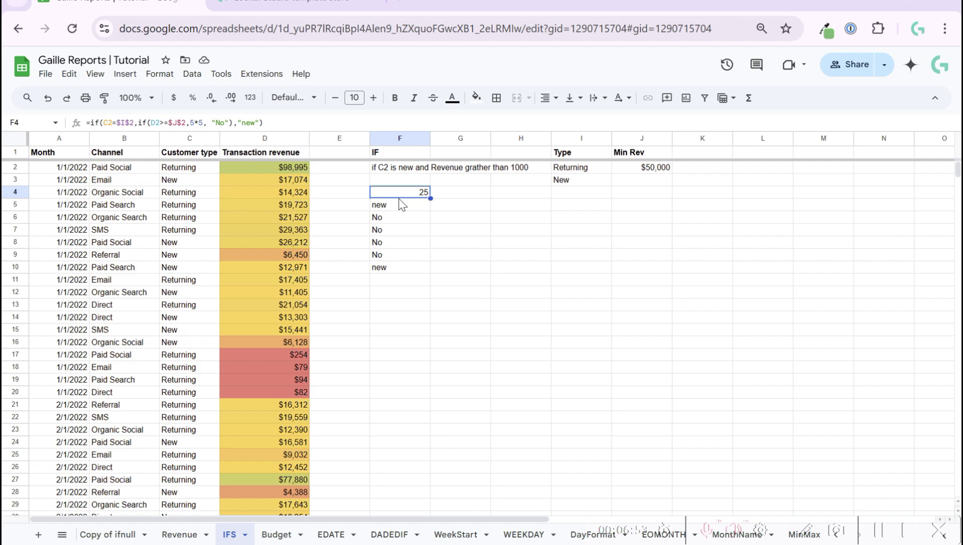
Step: Enter a bold AND heading in G1
{"action": "left_click", "coordinate": [447, 153]}
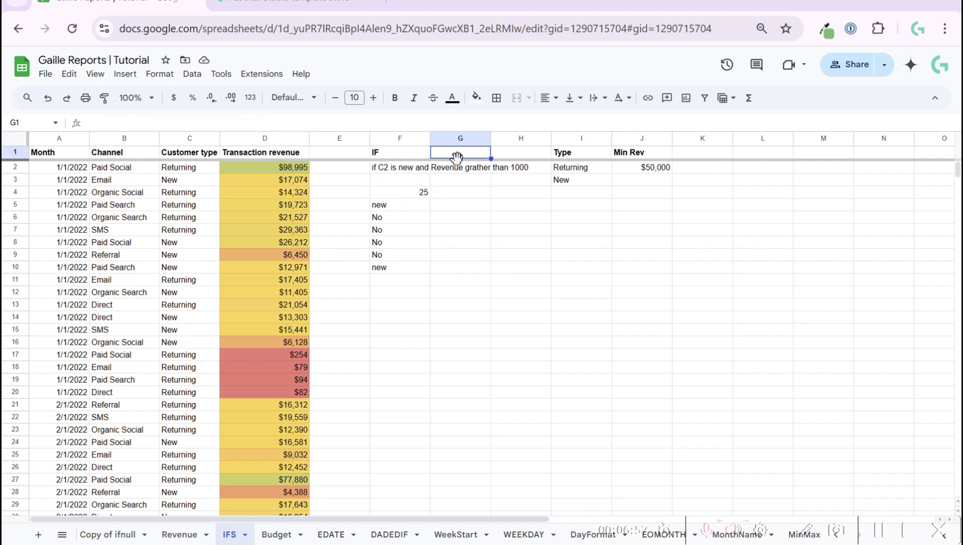
{"action": "type", "text": "AND"}
{"action": "key", "text": "Return"}
{"action": "key", "text": "Up"}
{"action": "key", "text": "ctrl+b"}
{"action": "key", "text": "Down"}
{"action": "key", "text": "Up"}
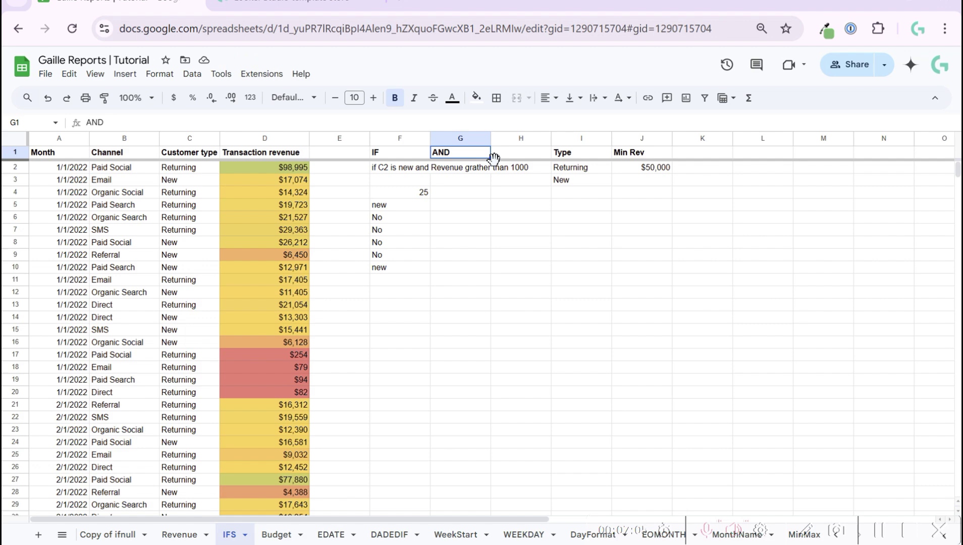
Step: Review the IF formula in F4 and select G4 for the AND formula
{"action": "key", "text": "Down"}
{"action": "key", "text": "Down"}
{"action": "key", "text": "Down"}
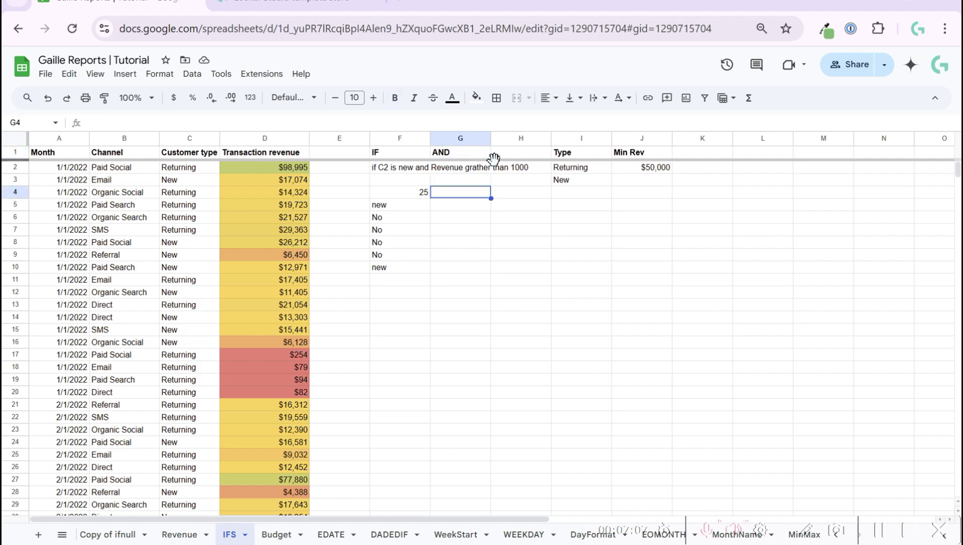
{"action": "key", "text": "Left"}
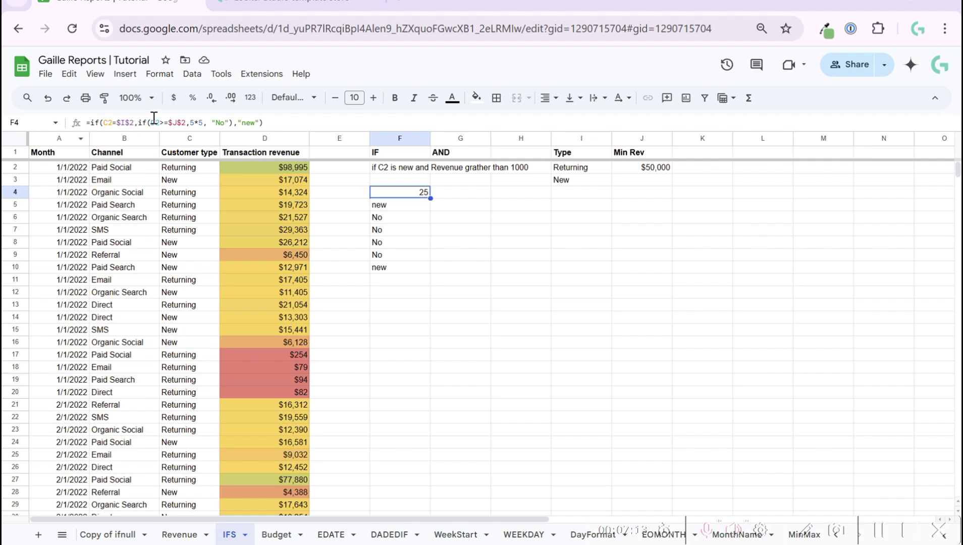
{"action": "left_click", "coordinate": [460, 203]}
{"action": "left_click", "coordinate": [468, 193]}
Step: In G4, build =IF(AND(C2=I3,D2>=J2),10,0), clicking C2, I3, D2 and J2
{"action": "type", "text": "=IF("}
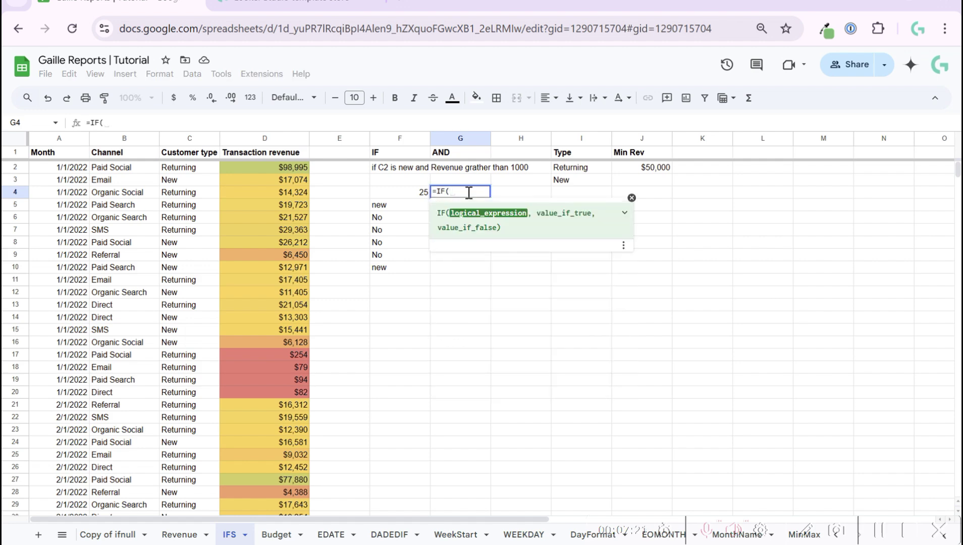
{"action": "type", "text": "AND("}
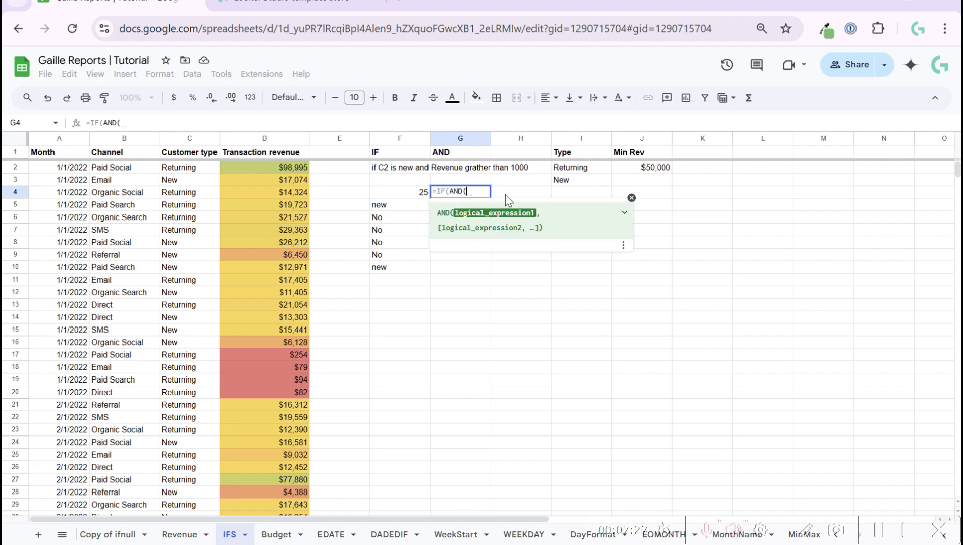
{"action": "left_click", "coordinate": [201, 174]}
{"action": "type", "text": "="}
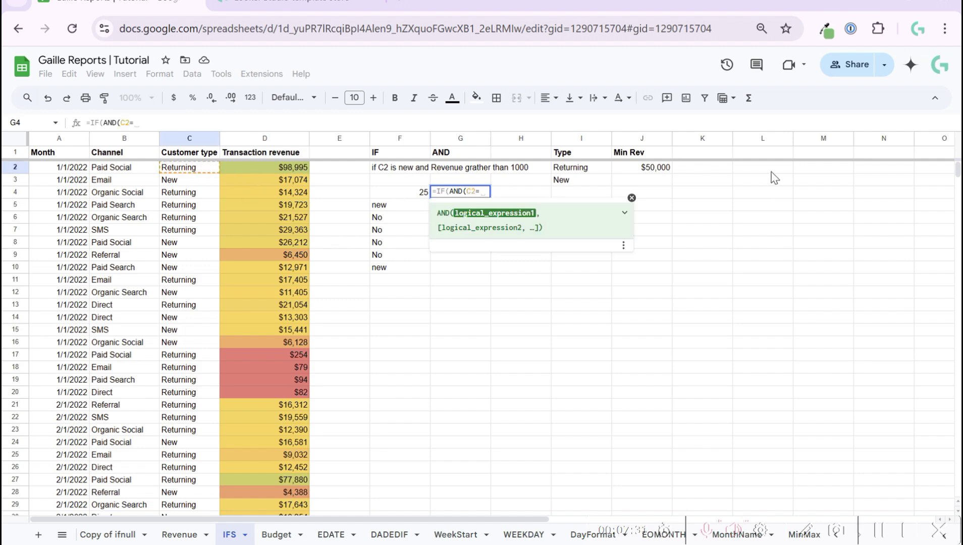
{"action": "left_click", "coordinate": [577, 182]}
{"action": "type", "text": ","}
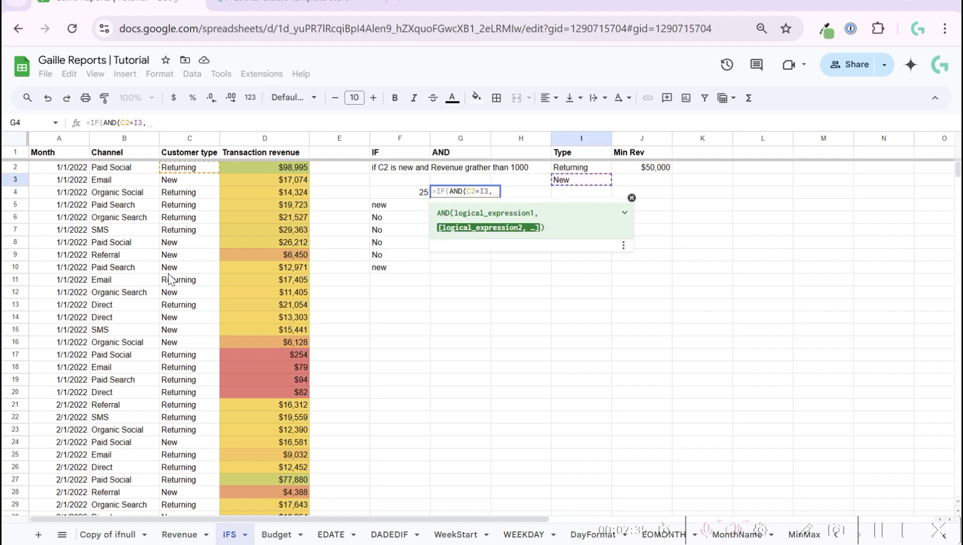
{"action": "left_click", "coordinate": [284, 167]}
{"action": "type", "text": ">="}
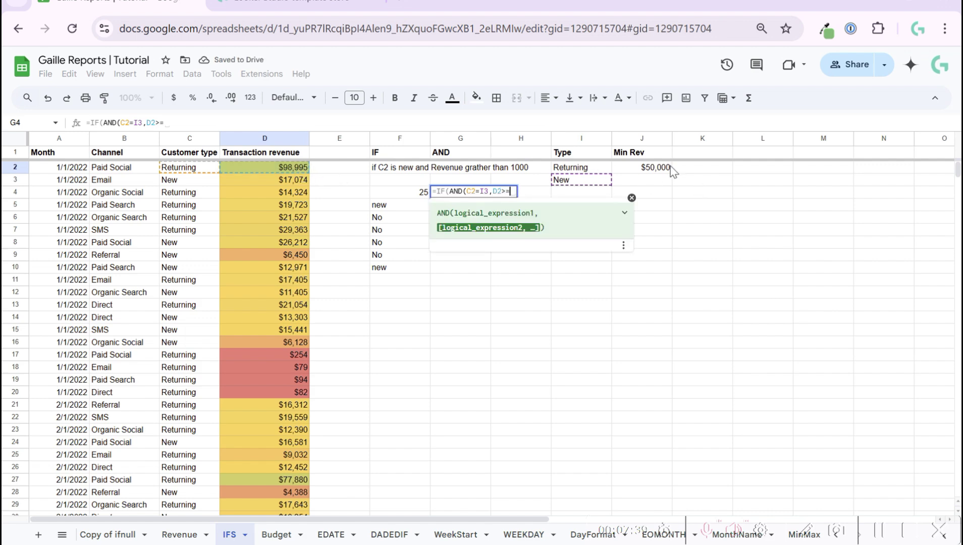
{"action": "left_click", "coordinate": [655, 171]}
{"action": "type", "text": ")"}
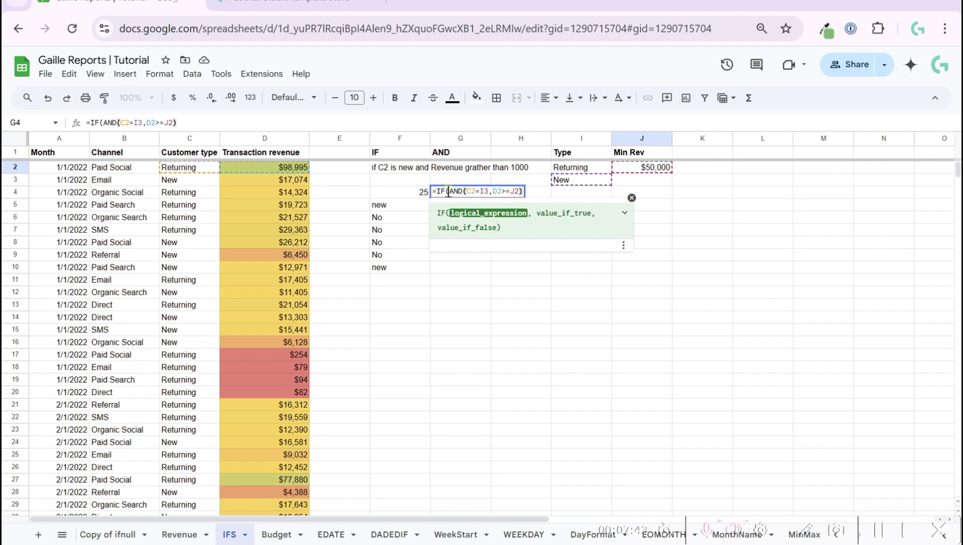
{"action": "type", "text": ", "}
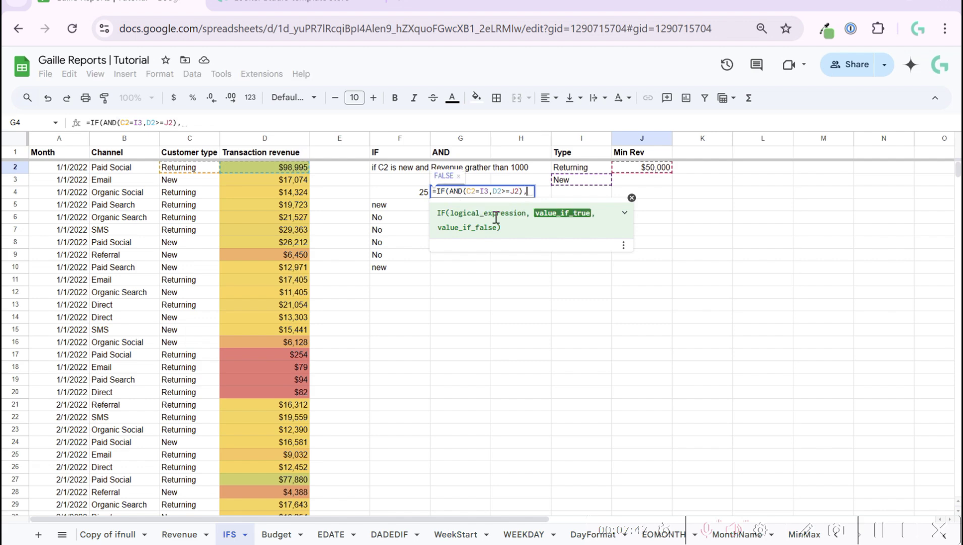
{"action": "type", "text": "10,0)"}
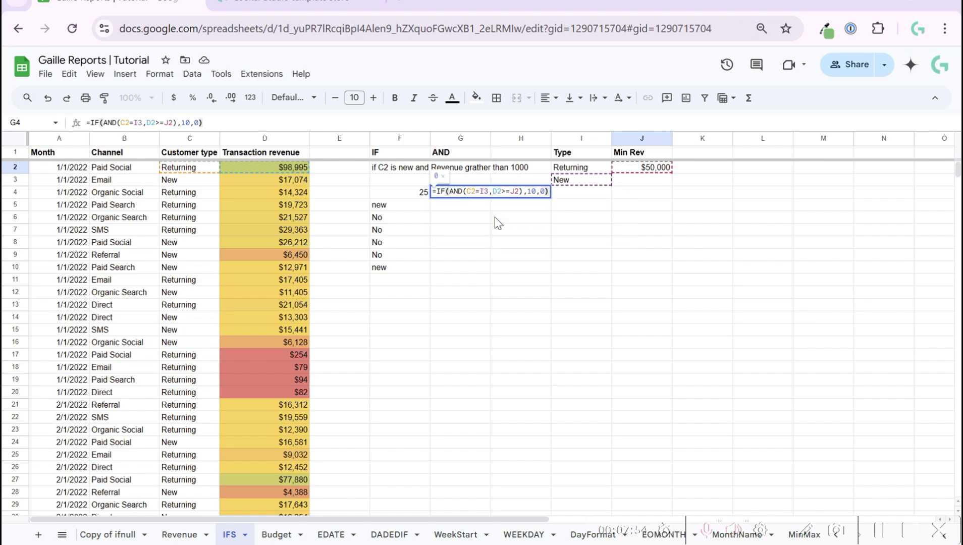
Step: Make I3 and J2 absolute ($I$3, $J$2) in G4's AND formula
{"action": "key", "text": "Return"}
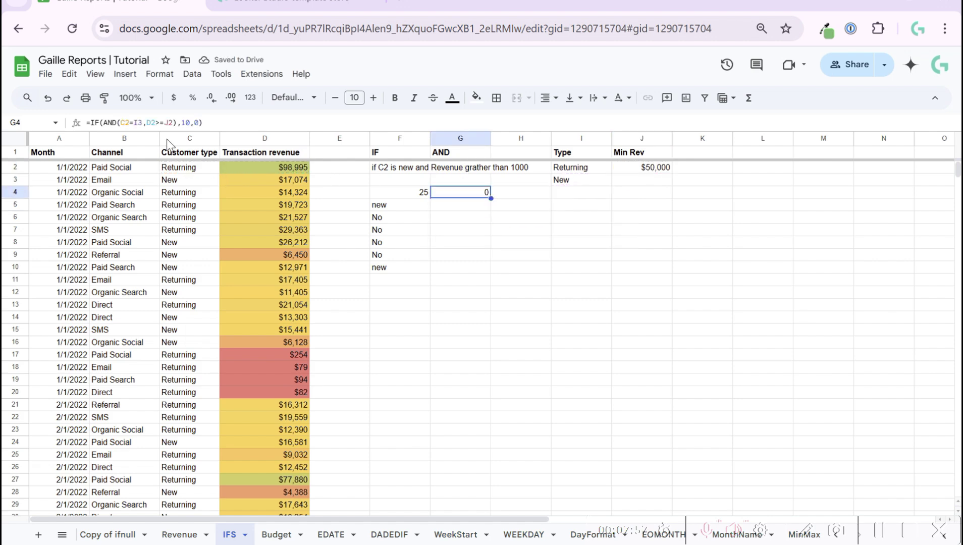
{"action": "left_click", "coordinate": [138, 123]}
{"action": "key", "text": "Left"}
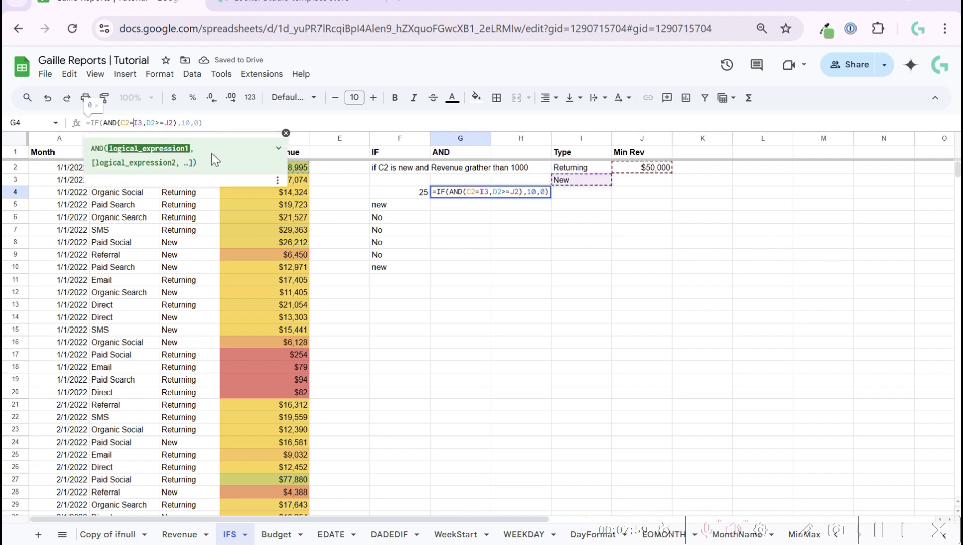
{"action": "key", "text": "F4"}
{"action": "key", "text": "Right"}
{"action": "key", "text": "Right"}
{"action": "key", "text": "Right"}
{"action": "key", "text": "Right"}
{"action": "key", "text": "Right"}
{"action": "key", "text": "Right"}
{"action": "key", "text": "F4"}
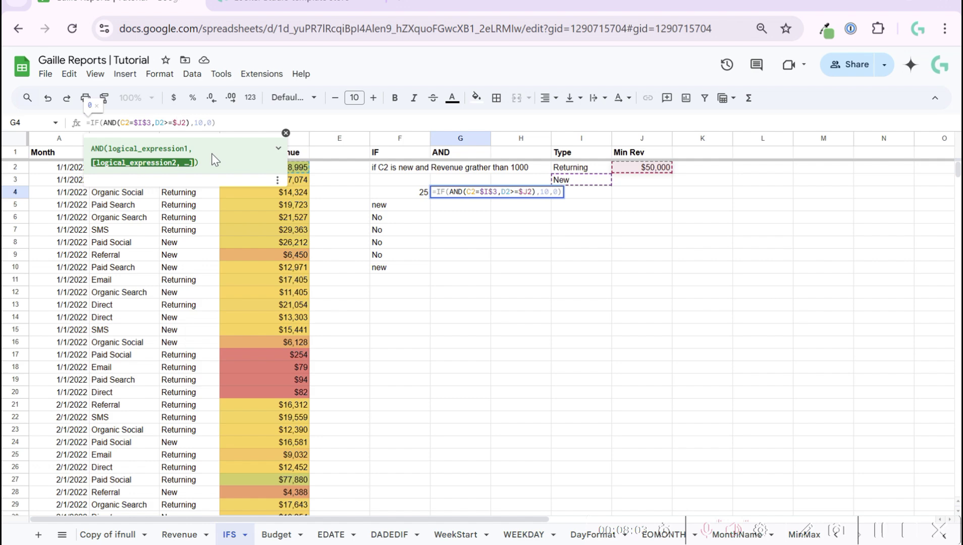
{"action": "key", "text": "Return"}
Step: Copy G4's formula into G5, G6 and G7
{"action": "key", "text": "Up"}
{"action": "key", "text": "ctrl+c"}
{"action": "key", "text": "Down"}
{"action": "key", "text": "ctrl+v"}
{"action": "key", "text": "Down"}
{"action": "key", "text": "ctrl+v"}
{"action": "key", "text": "Down"}
{"action": "key", "text": "ctrl+v"}
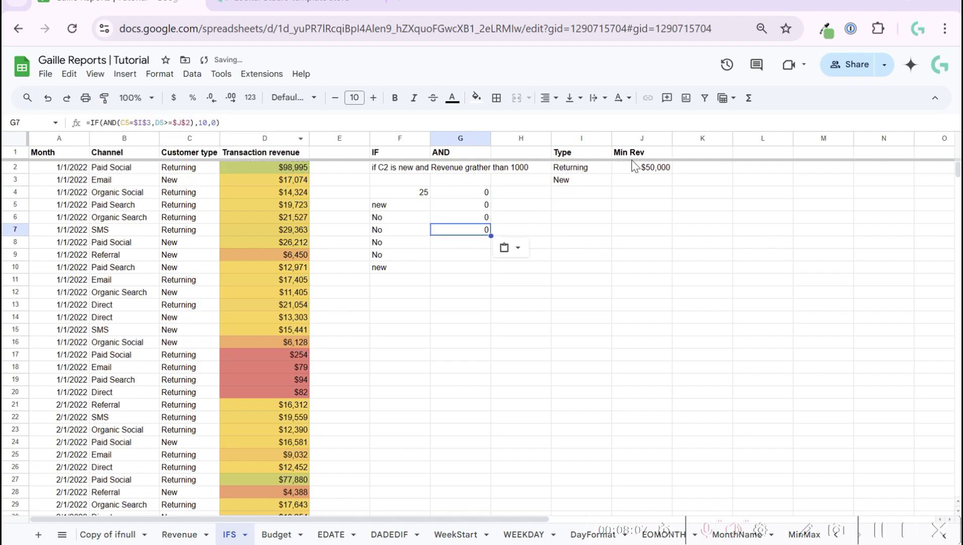
Step: Lower the Min Rev value in J2 to 10000
{"action": "left_click", "coordinate": [641, 170]}
{"action": "type", "text": "10000"}
{"action": "key", "text": "Return"}
{"action": "key", "text": "Up"}
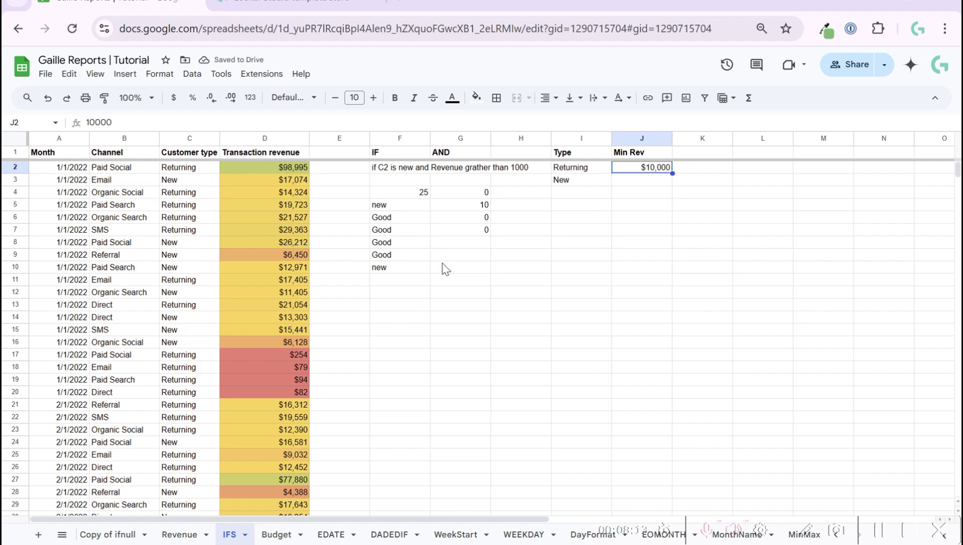
{"action": "left_click", "coordinate": [472, 209]}
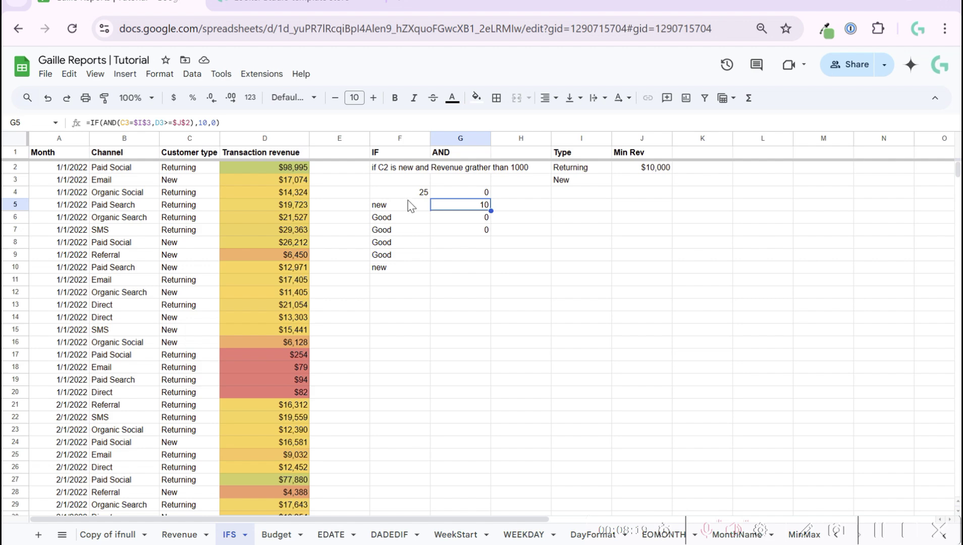
{"action": "left_click", "coordinate": [423, 194]}
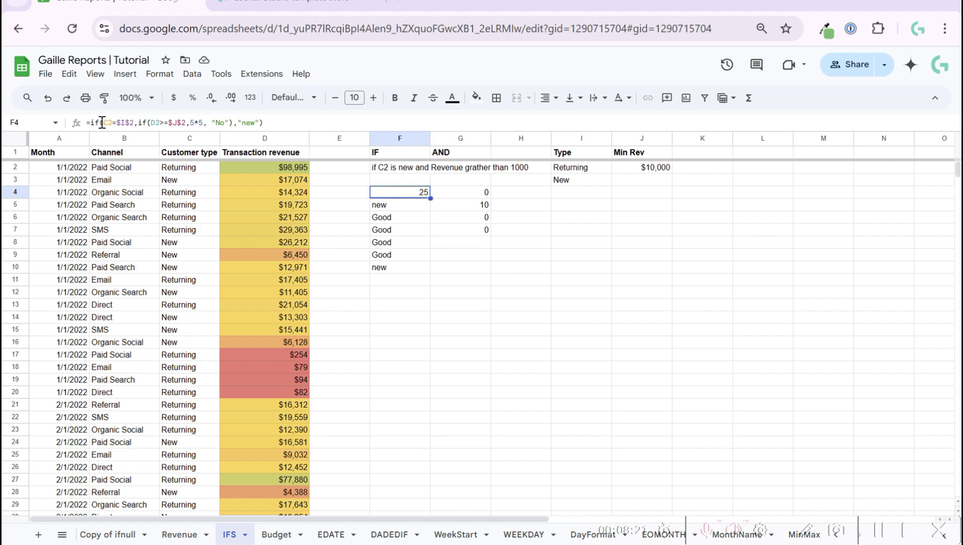
{"action": "left_click_drag", "start_coordinate": [133, 123], "coordinate": [211, 123]}
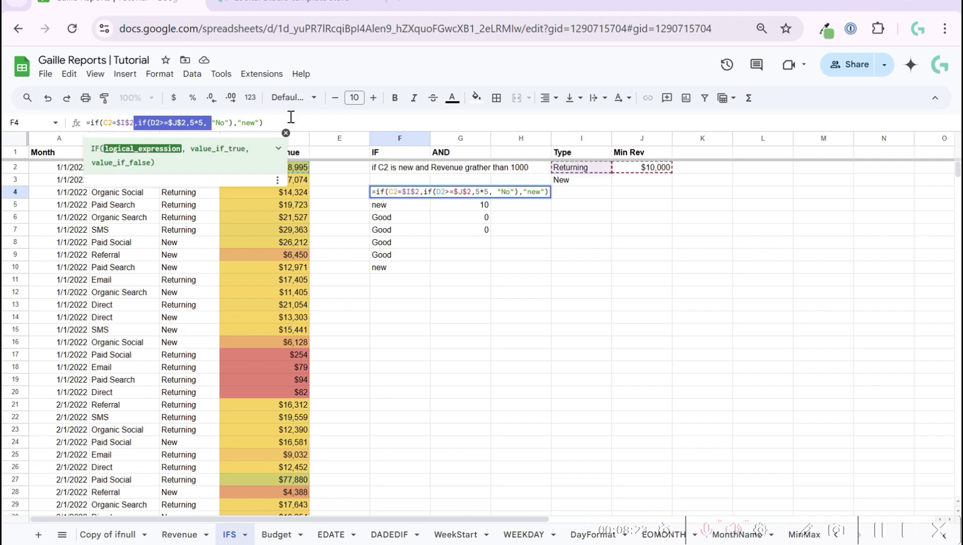
{"action": "key", "text": "Escape"}
{"action": "left_click", "coordinate": [483, 207]}
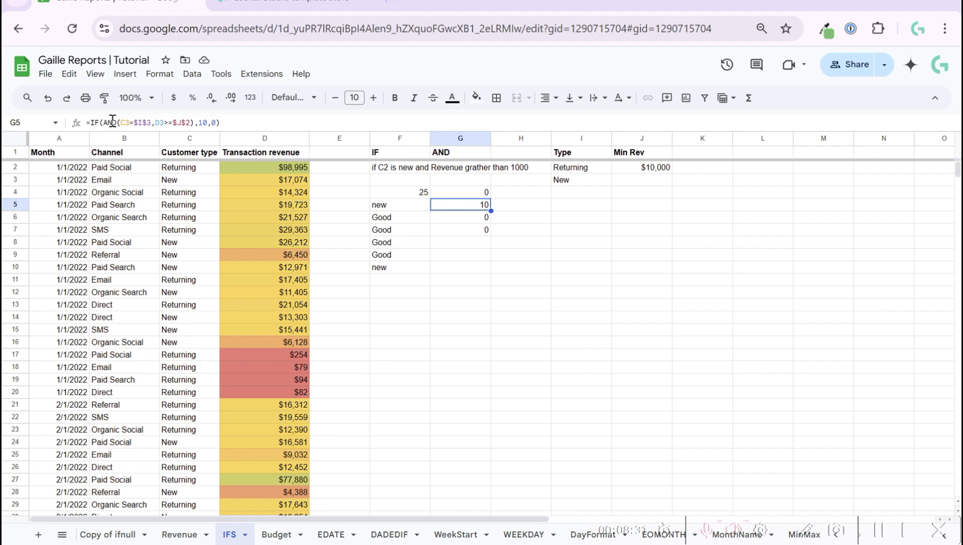
{"action": "left_click_drag", "start_coordinate": [118, 123], "coordinate": [192, 122]}
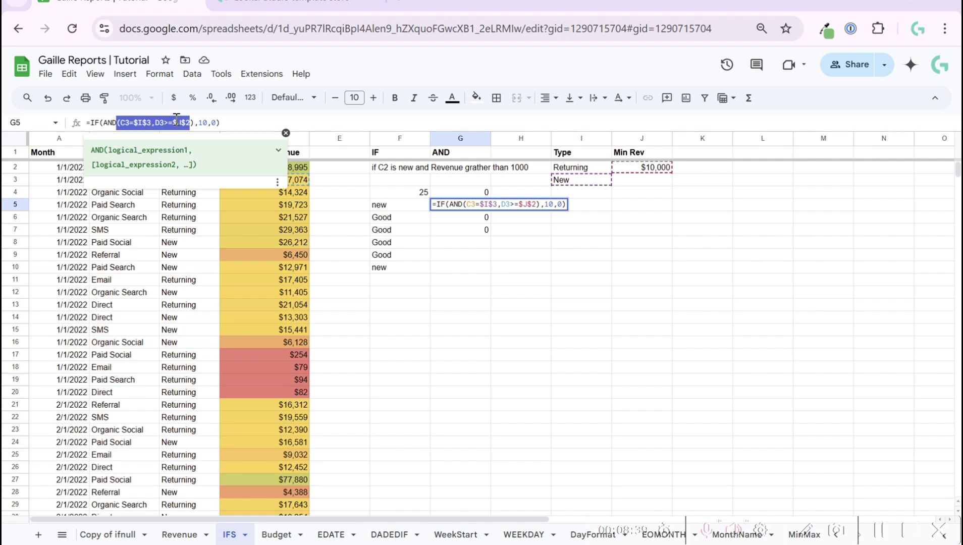
{"action": "left_click", "coordinate": [525, 243]}
{"action": "left_click", "coordinate": [462, 206]}
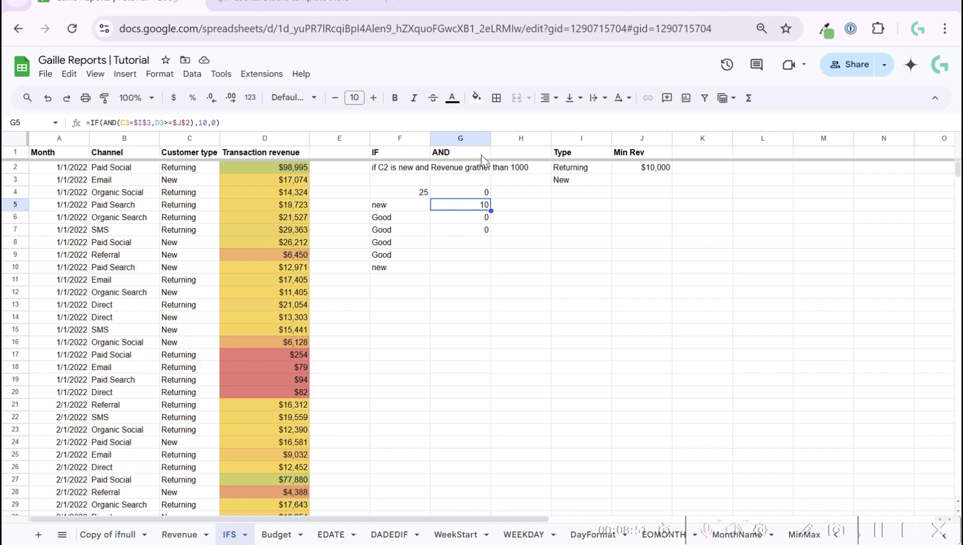
Step: Type OR in H1, then notes "all" in G2 and "one of" in H2
{"action": "left_click", "coordinate": [515, 158]}
{"action": "type", "text": "OR"}
{"action": "key", "text": "Return"}
{"action": "key", "text": "Left"}
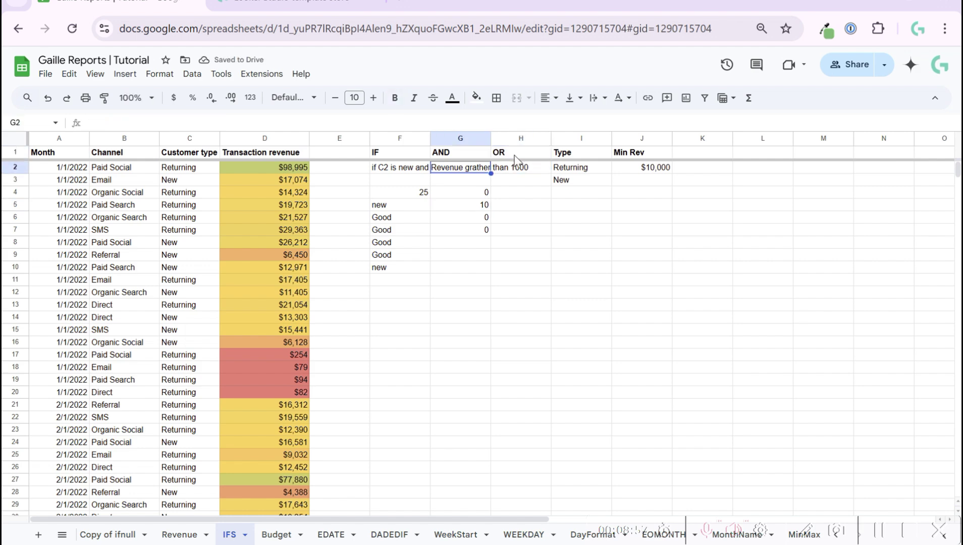
{"action": "type", "text": "all"}
{"action": "key", "text": "ctrl+Return"}
{"action": "key", "text": "Right"}
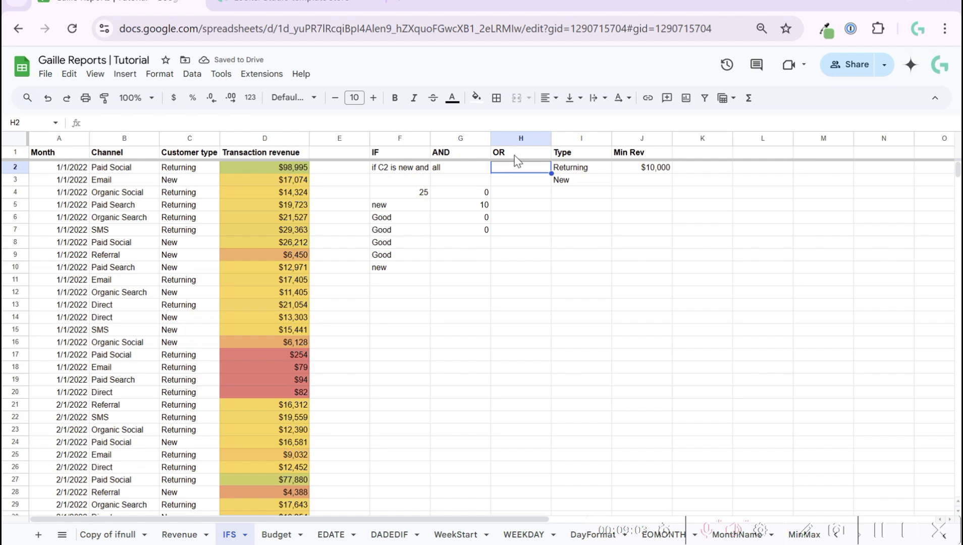
{"action": "type", "text": "one of"}
{"action": "key", "text": "Return"}
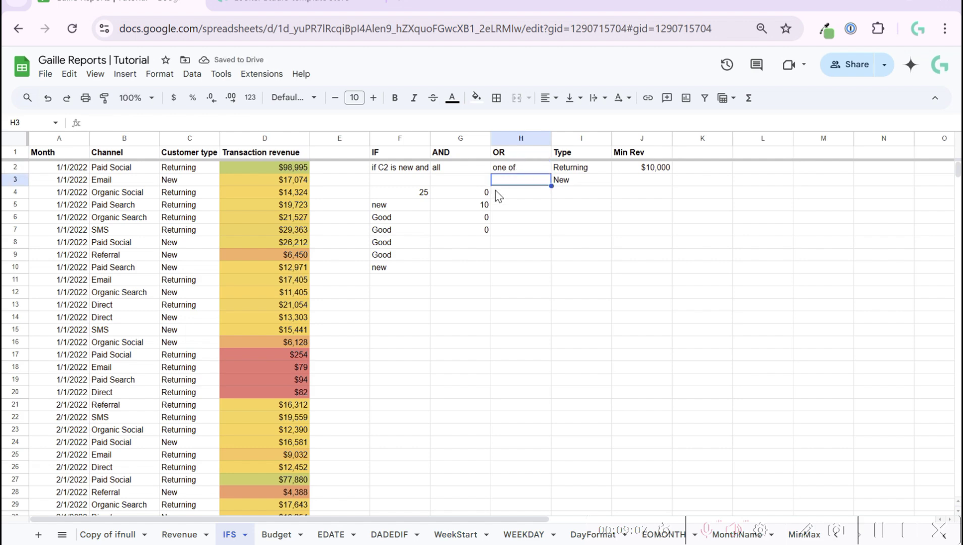
{"action": "left_click", "coordinate": [482, 192]}
{"action": "left_click", "coordinate": [228, 119]}
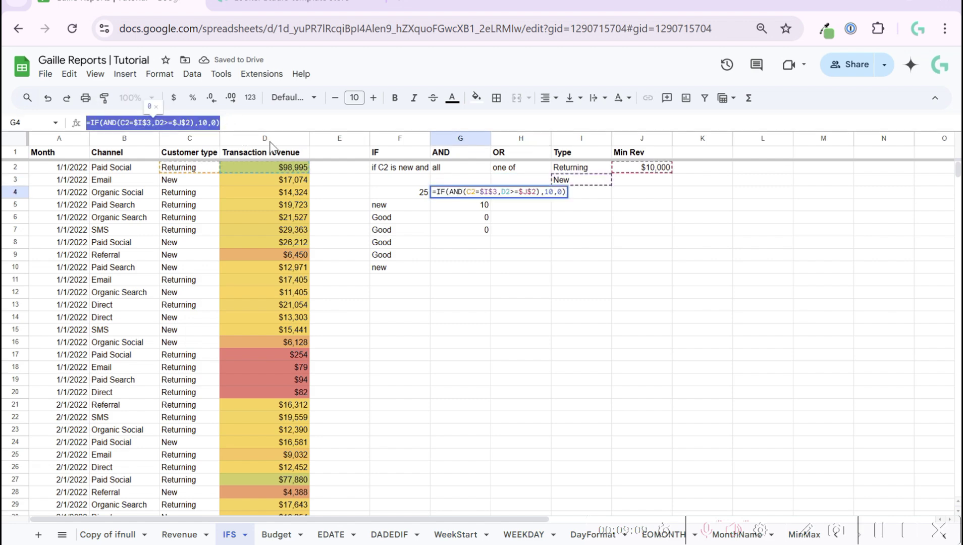
Step: Paste the AND formula into H4 and change AND to OR
{"action": "key", "text": "Escape"}
{"action": "left_click", "coordinate": [519, 194]}
{"action": "left_click", "coordinate": [485, 123]}
{"action": "key", "text": "ctrl+v"}
{"action": "left_click", "coordinate": [121, 123]}
{"action": "key", "text": "BackSpace"}
{"action": "key", "text": "BackSpace"}
{"action": "key", "text": "BackSpace"}
{"action": "type", "text": "OR"}
{"action": "key", "text": "Return"}
Step: Check H4's OR formula and its result of 10
{"action": "key", "text": "Up"}
{"action": "key", "text": "Down"}
{"action": "key", "text": "Up"}
{"action": "left_click", "coordinate": [116, 122]}
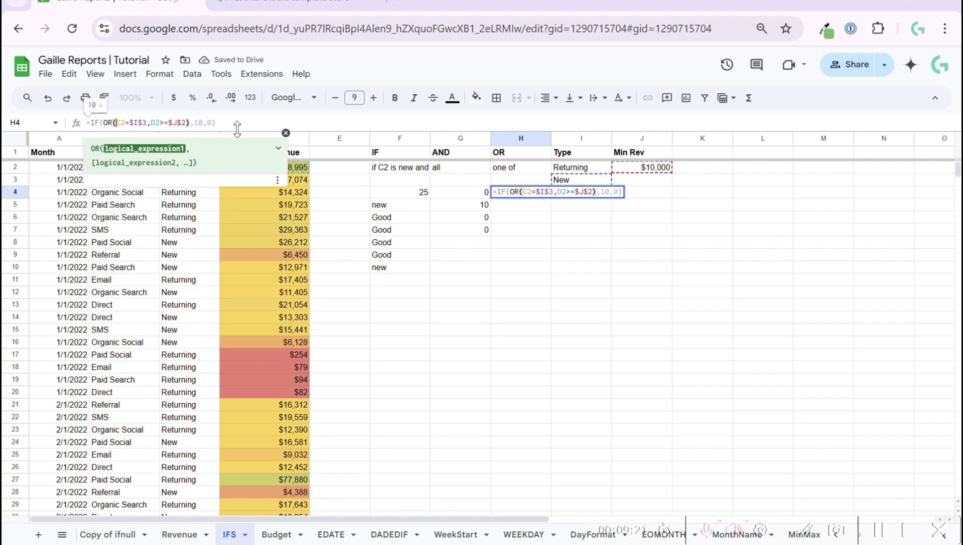
{"action": "key", "text": "Return"}
{"action": "key", "text": "Up"}
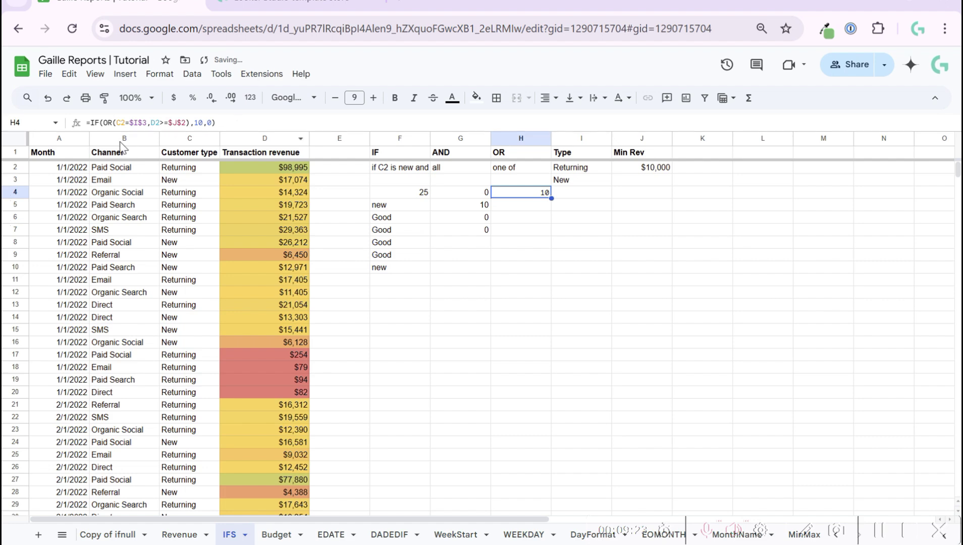
{"action": "left_click_drag", "start_coordinate": [119, 122], "coordinate": [143, 119]}
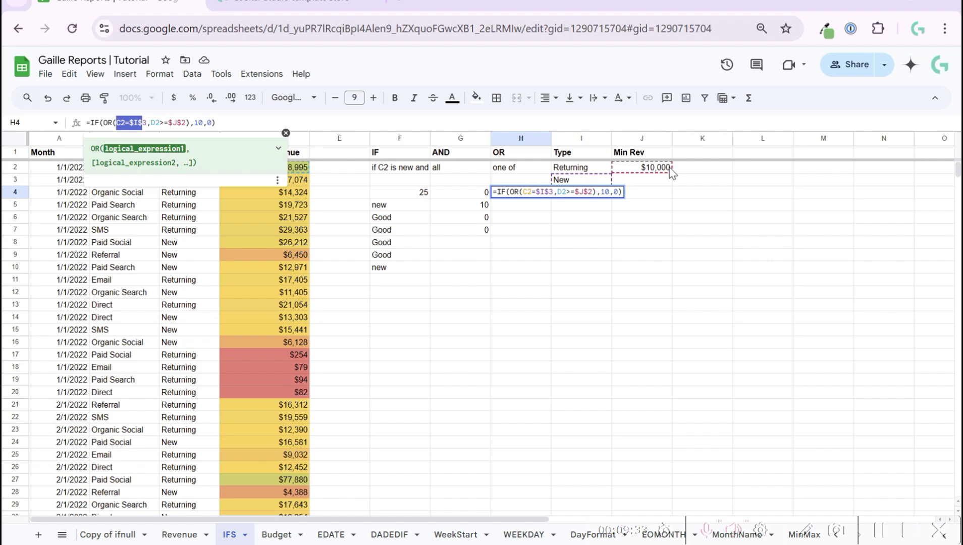
{"action": "key", "text": "ctrl+Return"}
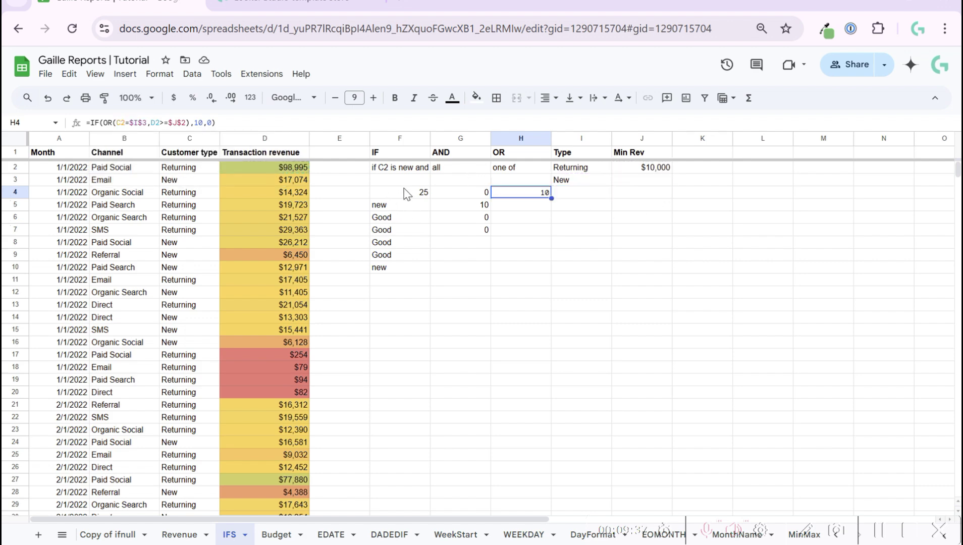
{"action": "left_click", "coordinate": [410, 195]}
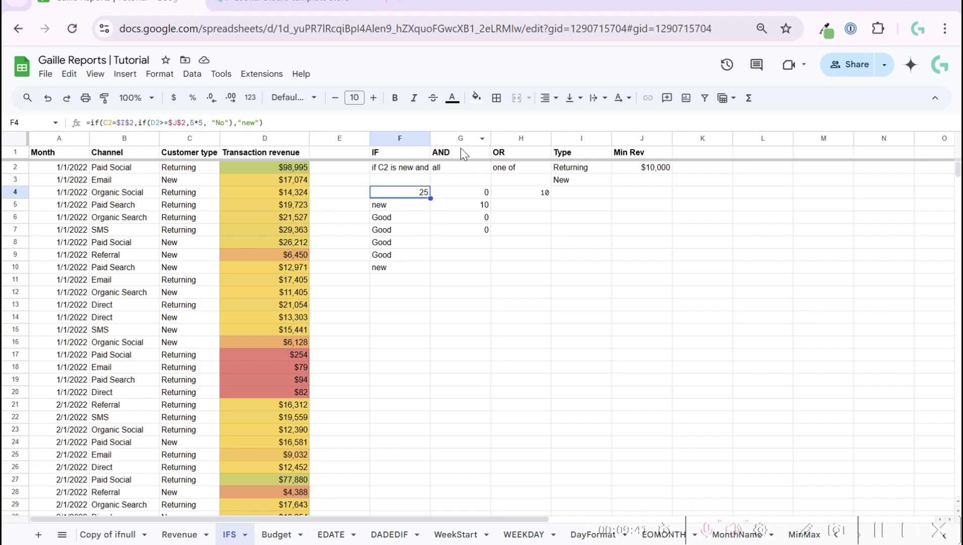
{"action": "left_click_drag", "start_coordinate": [398, 154], "coordinate": [440, 208]}
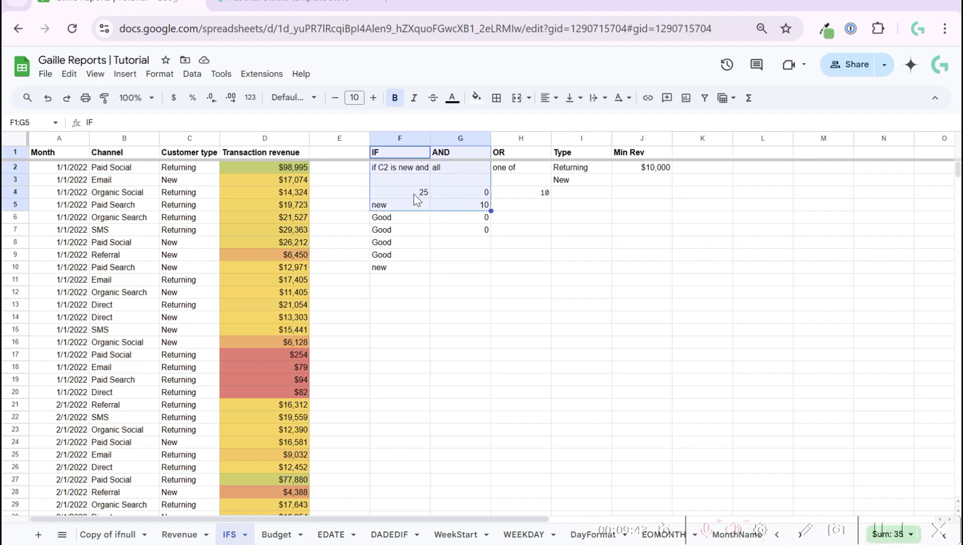
{"action": "left_click", "coordinate": [532, 194]}
{"action": "left_click_drag", "start_coordinate": [125, 123], "coordinate": [189, 123]}
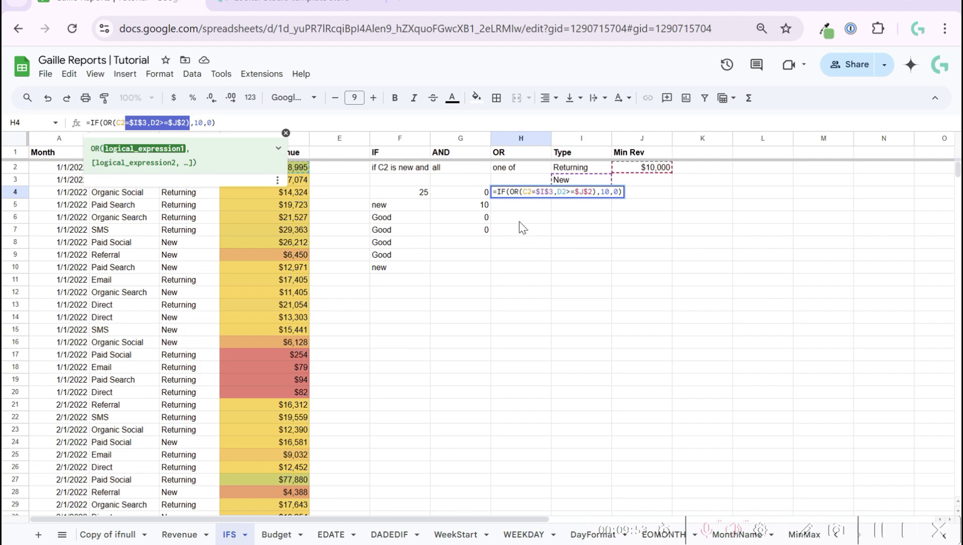
{"action": "key", "text": "Return"}
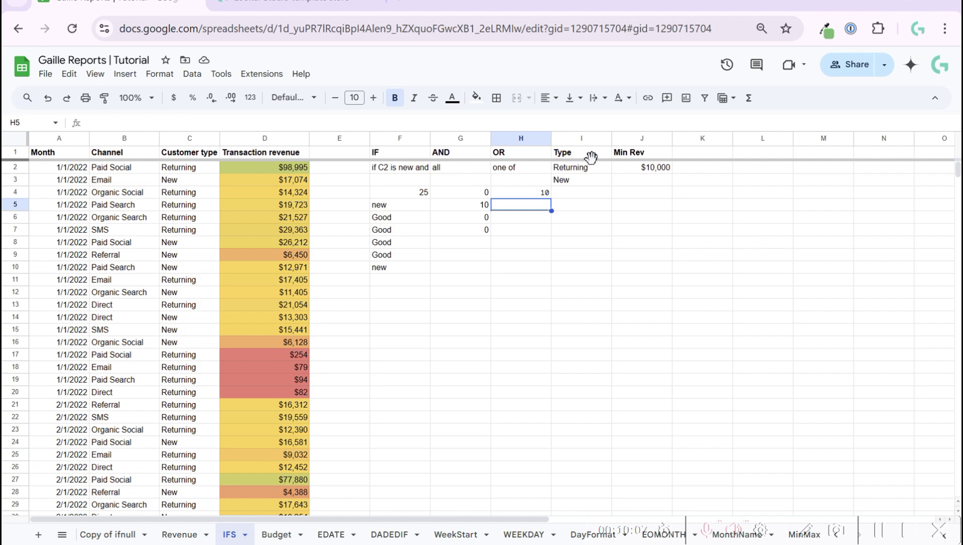
Step: Move the Type and Min Rev criteria block to K1:L3
{"action": "left_click_drag", "start_coordinate": [583, 156], "coordinate": [649, 179]}
{"action": "key", "text": "ctrl+c"}
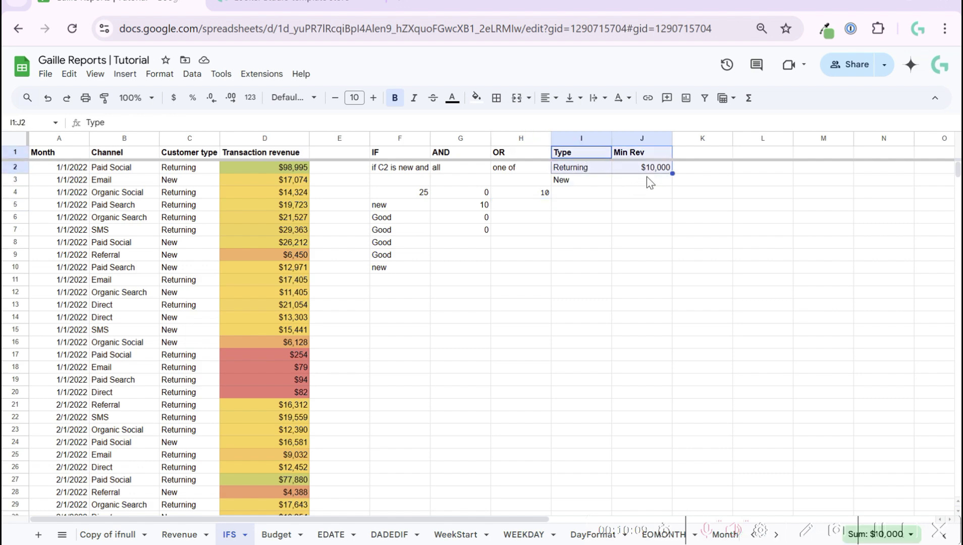
{"action": "left_click", "coordinate": [703, 151]}
{"action": "key", "text": "ctrl+v"}
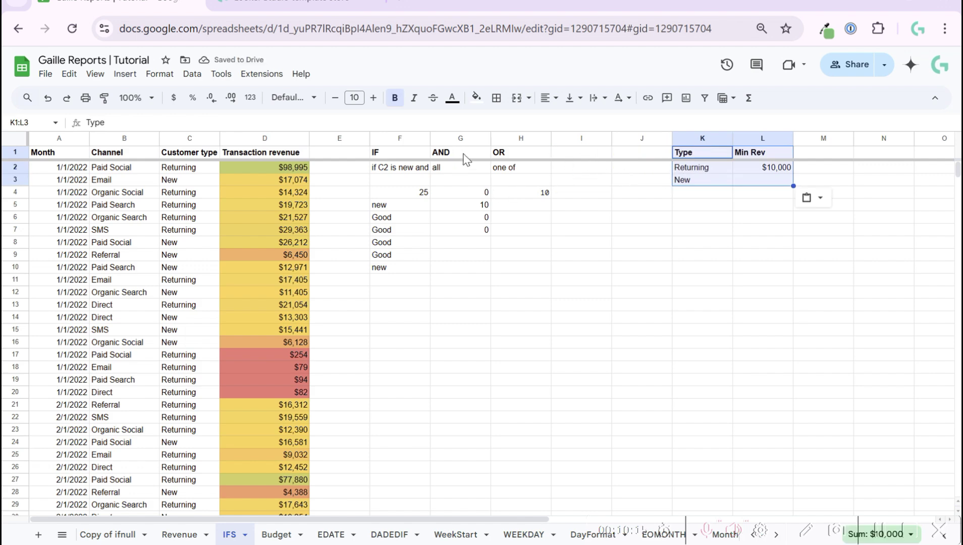
Step: Add the IFS heading in I1 and review F4's nested IF formula
{"action": "left_click_drag", "start_coordinate": [465, 157], "coordinate": [465, 263]}
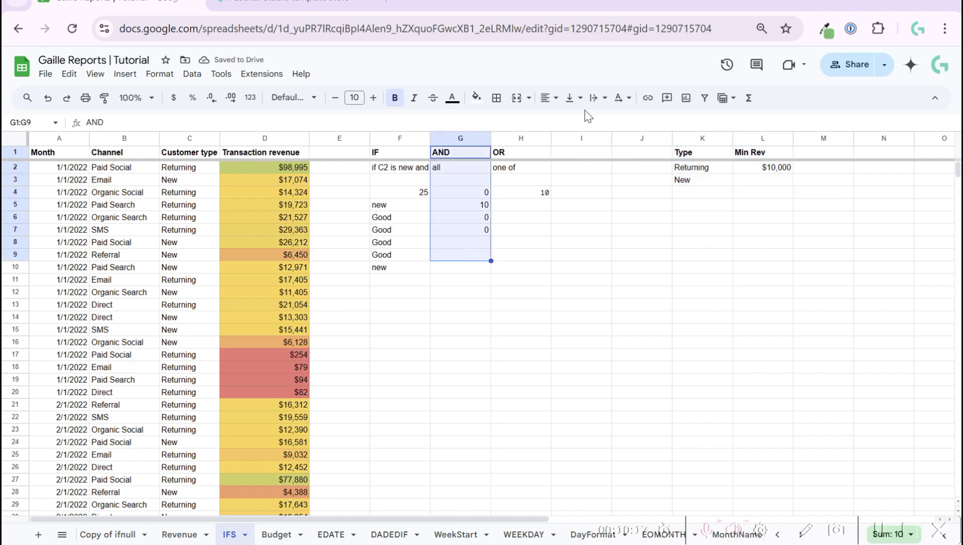
{"action": "left_click", "coordinate": [593, 157]}
{"action": "type", "text": "IFS"}
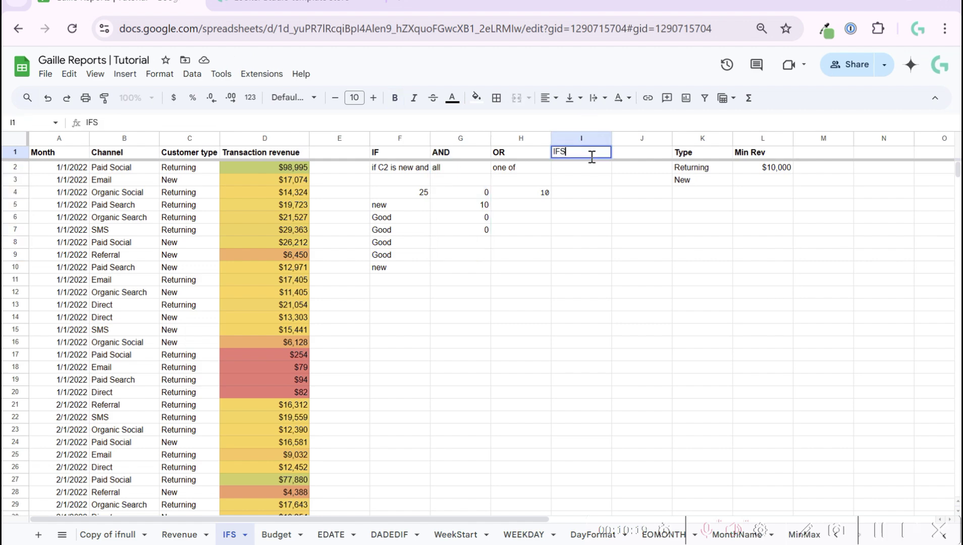
{"action": "key", "text": "Return"}
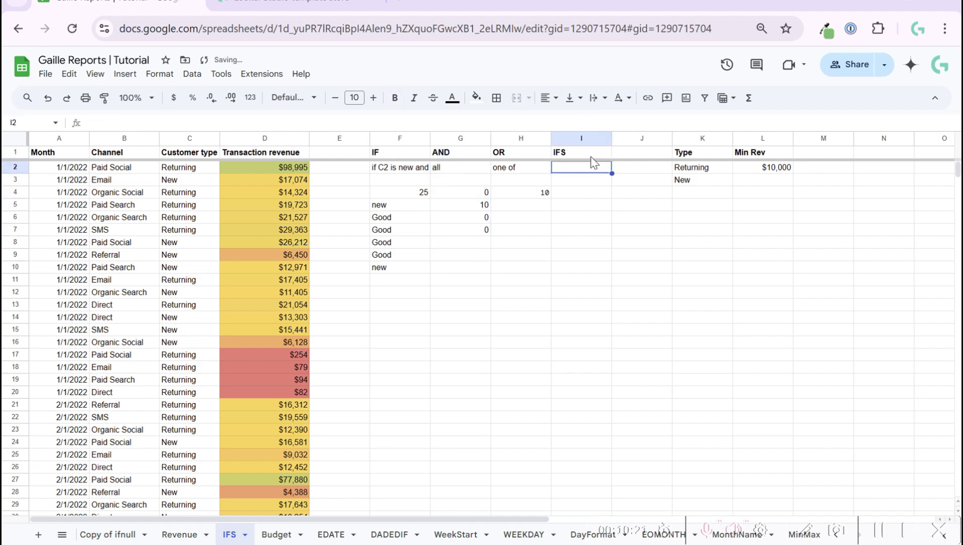
{"action": "key", "text": "Down"}
{"action": "key", "text": "Down"}
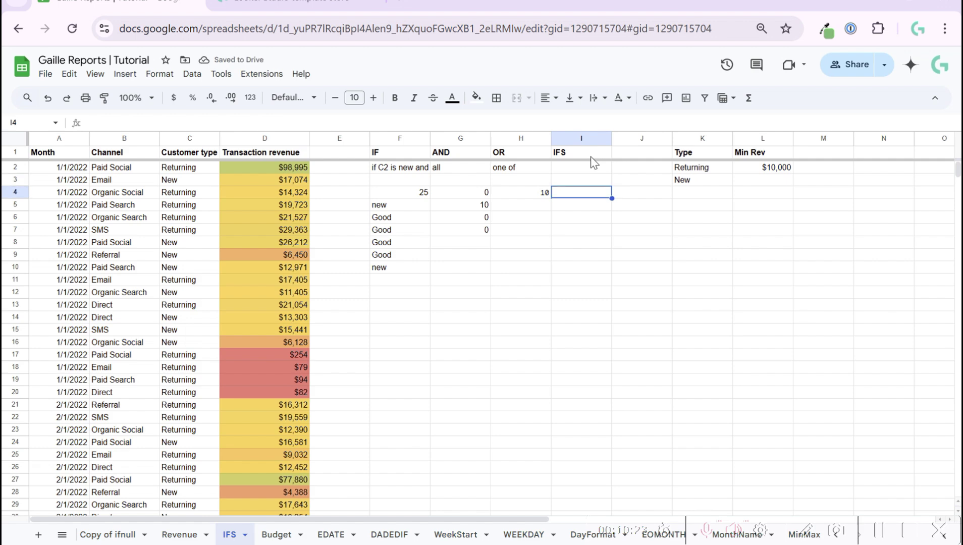
{"action": "type", "text": "=i"}
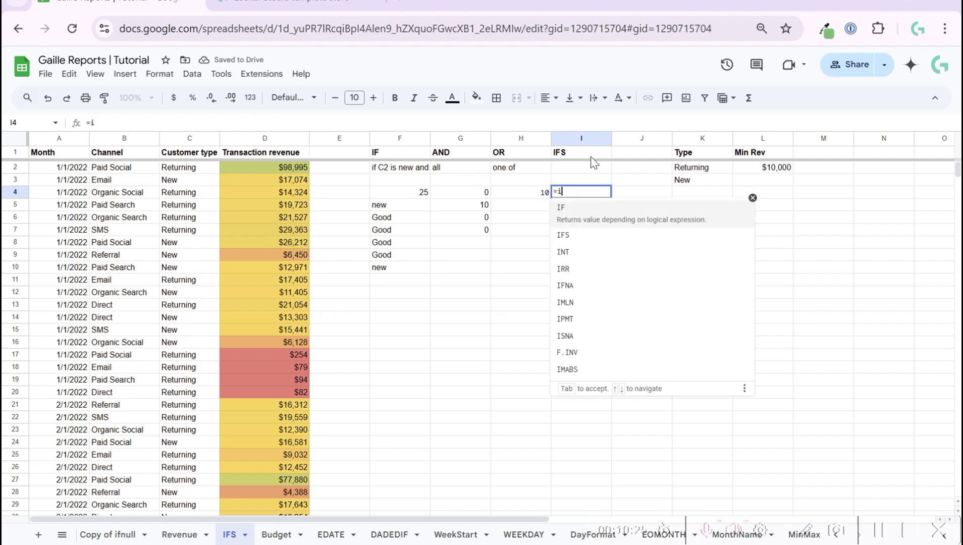
{"action": "key", "text": "Escape"}
{"action": "key", "text": "Left"}
{"action": "key", "text": "Left"}
{"action": "key", "text": "Left"}
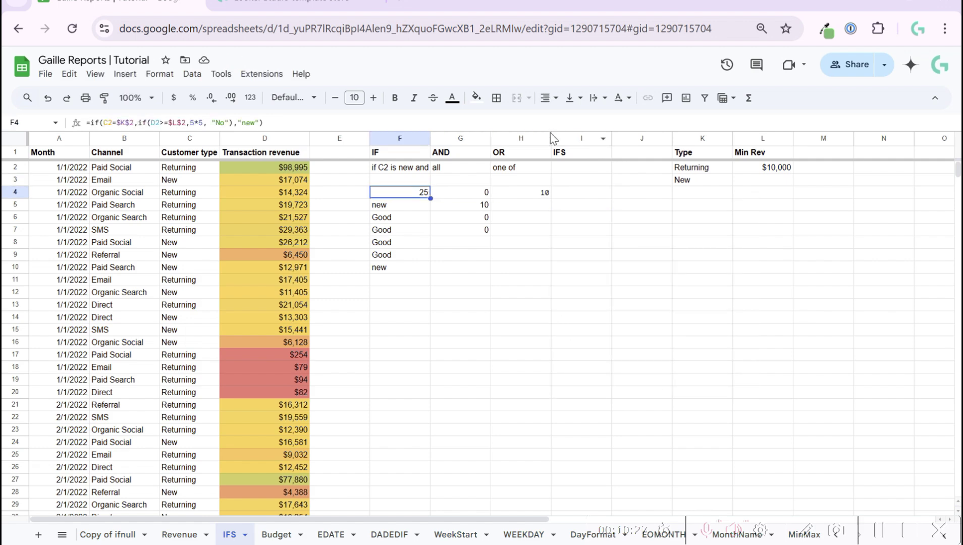
{"action": "left_click_drag", "start_coordinate": [100, 121], "coordinate": [137, 121]}
{"action": "key", "text": "Escape"}
Step: In I4 enter =IFS(D2>=10000,"Good",D2>=20000,"Great",D2>=50000,"The Best")
{"action": "left_click", "coordinate": [587, 194]}
{"action": "type", "text": "=IFS("}
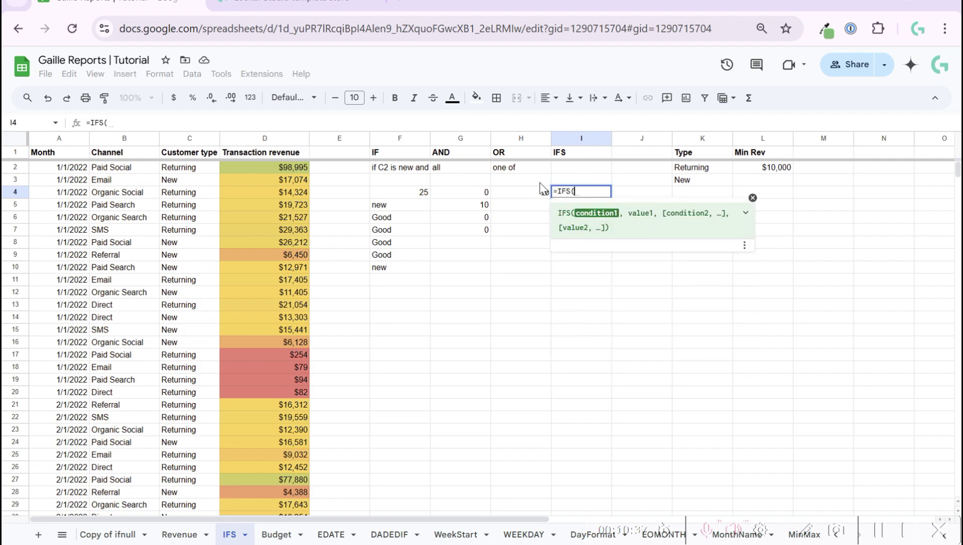
{"action": "left_click", "coordinate": [289, 169]}
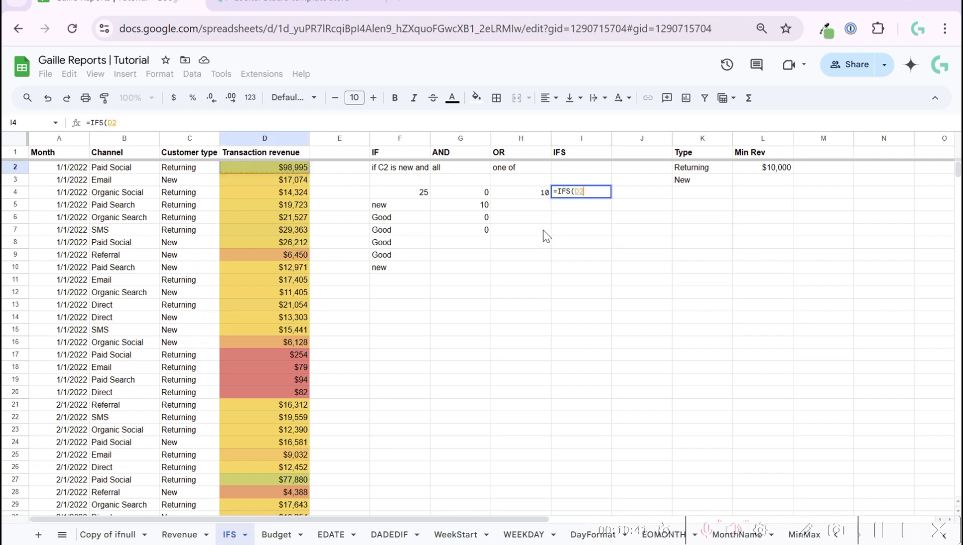
{"action": "type", "text": ">10000"}
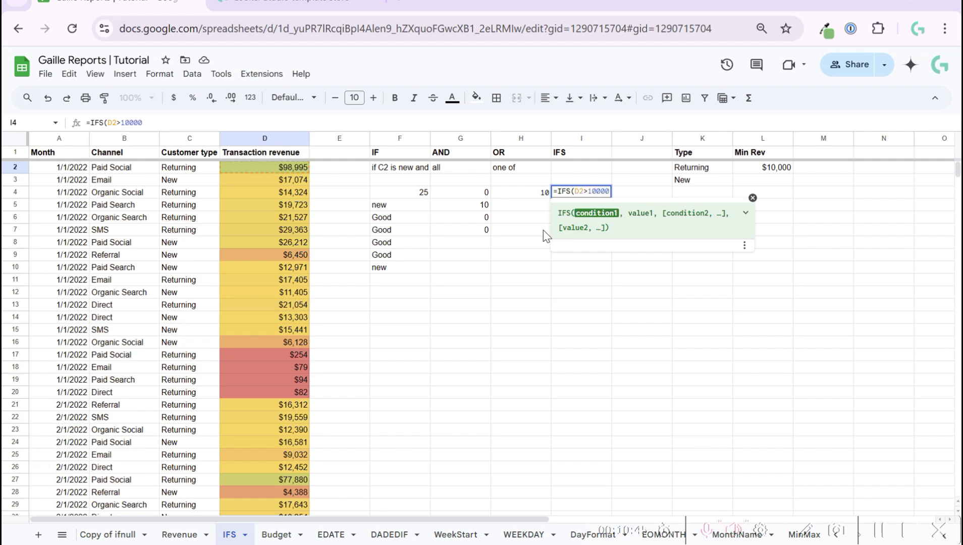
{"action": "key", "text": "BackSpace"}
{"action": "key", "text": "BackSpace"}
{"action": "key", "text": "BackSpace"}
{"action": "key", "text": "BackSpace"}
{"action": "key", "text": "BackSpace"}
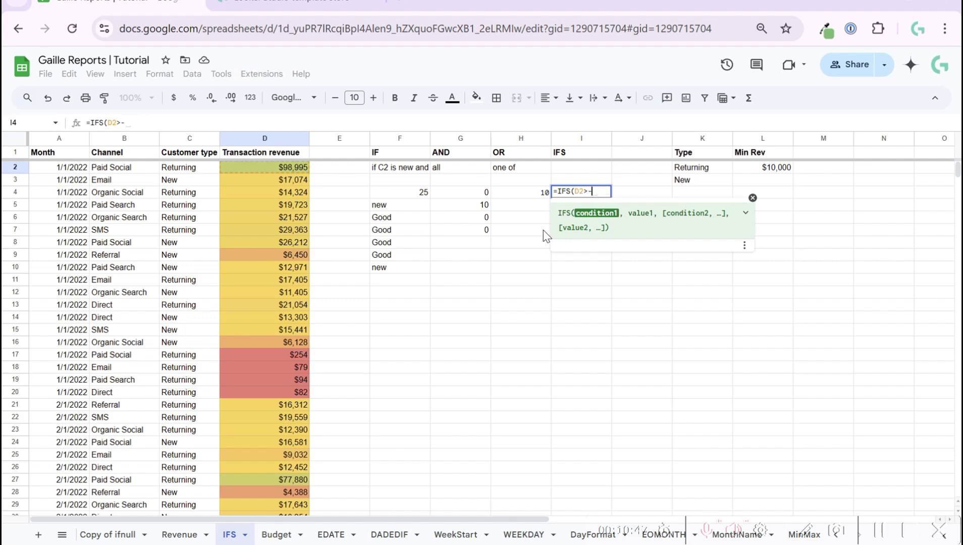
{"action": "type", "text": "=10000"}
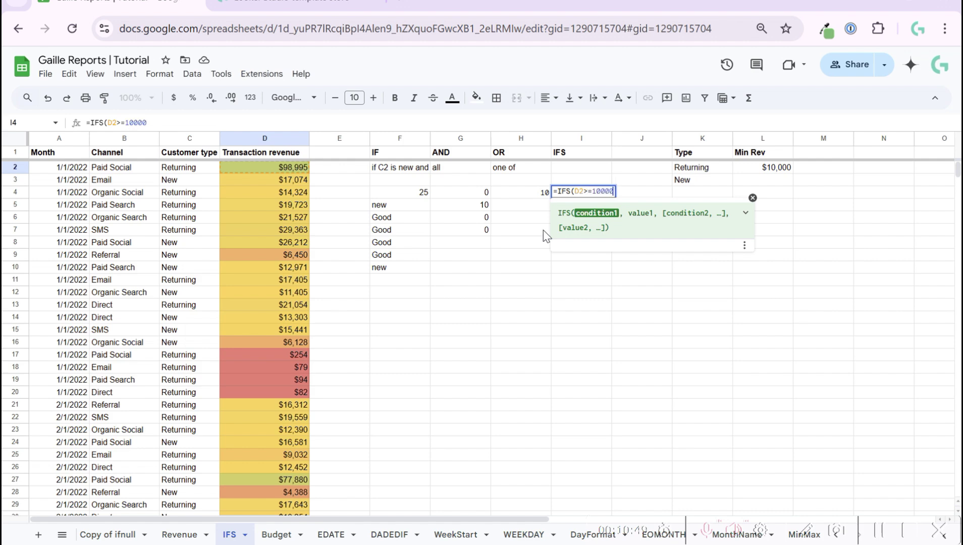
{"action": "type", "text": ","}
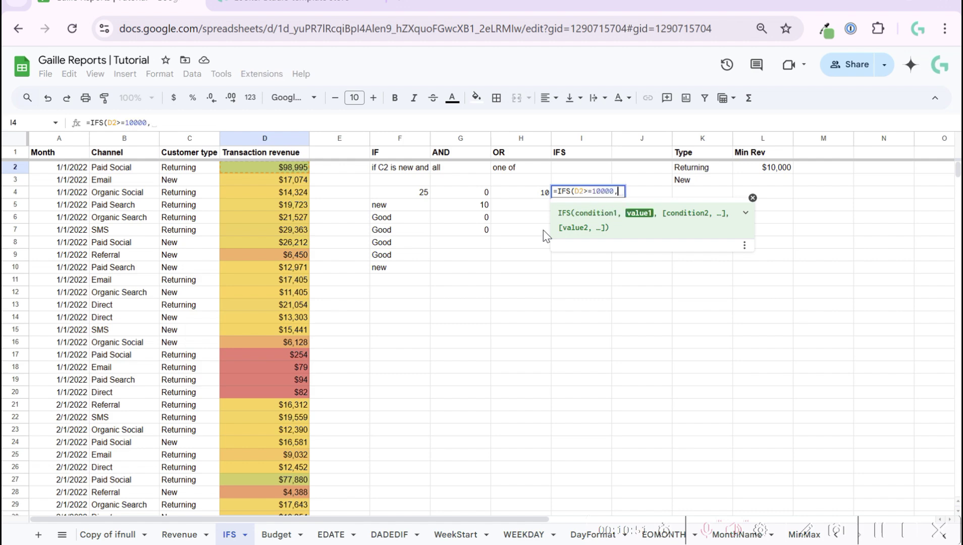
{"action": "type", "text": "\"Good\""}
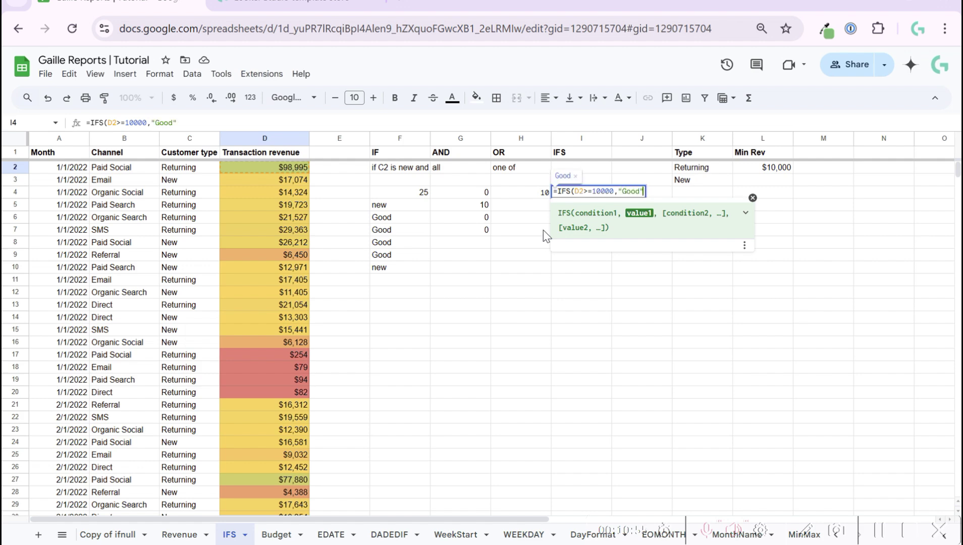
{"action": "type", "text": ","}
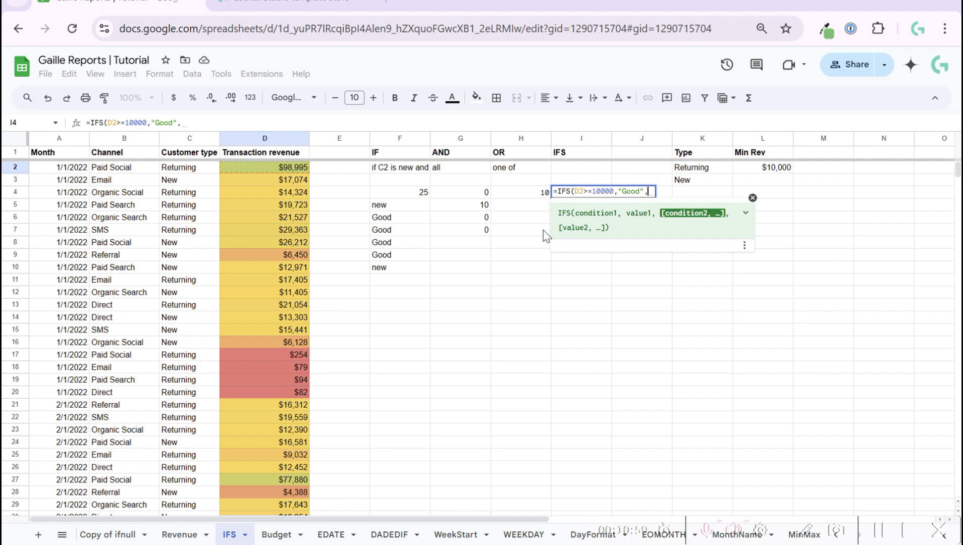
{"action": "type", "text": "D2>=20"}
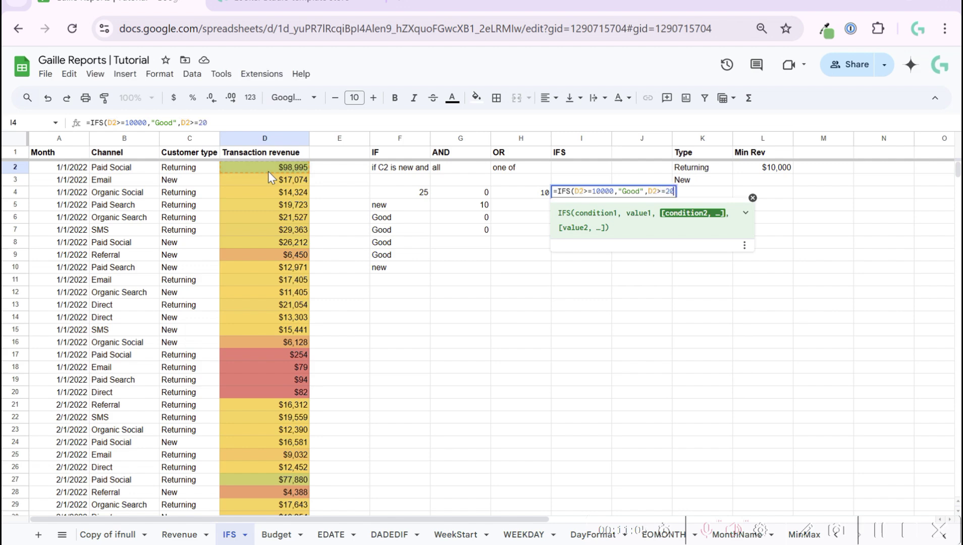
{"action": "type", "text": "000"}
{"action": "type", "text": ",\"Gr"}
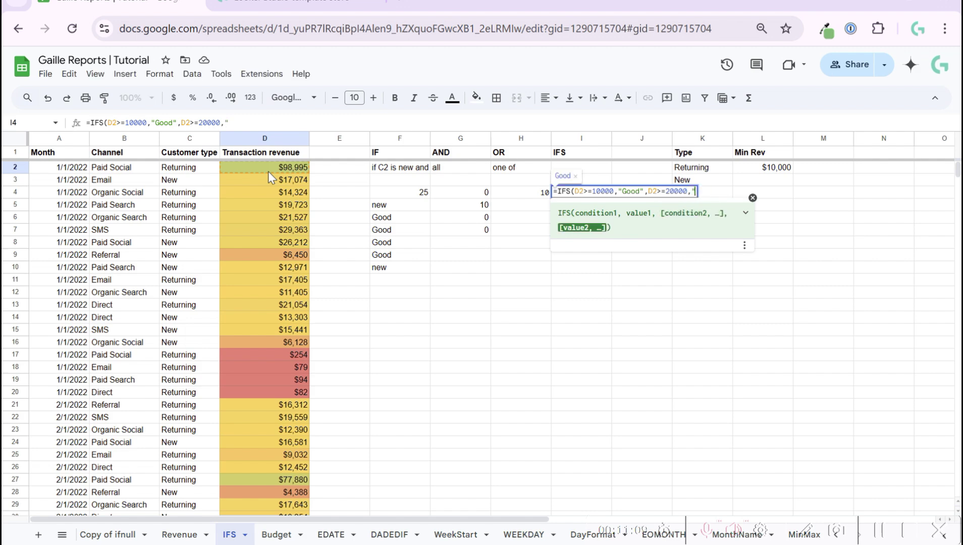
{"action": "type", "text": "eat\""}
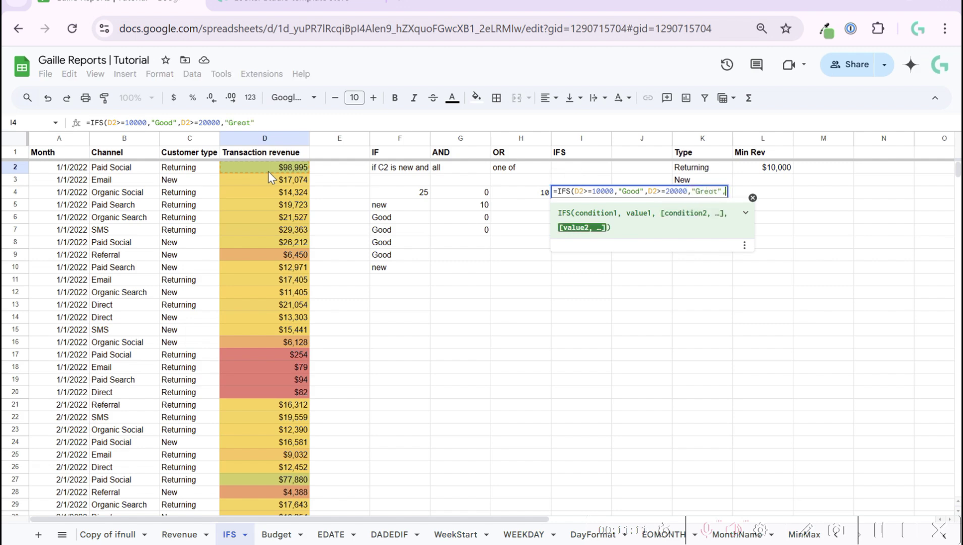
{"action": "type", "text": ",D2"}
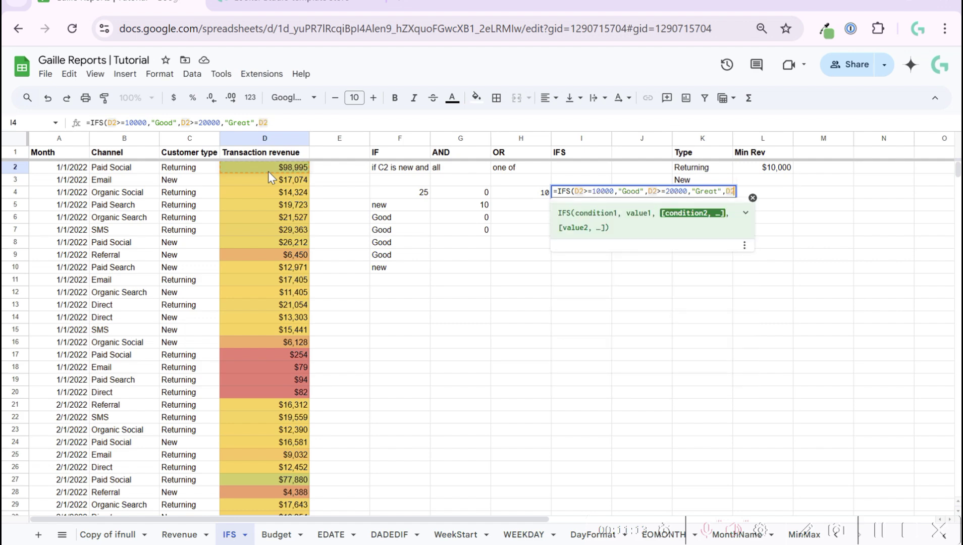
{"action": "type", "text": ">="}
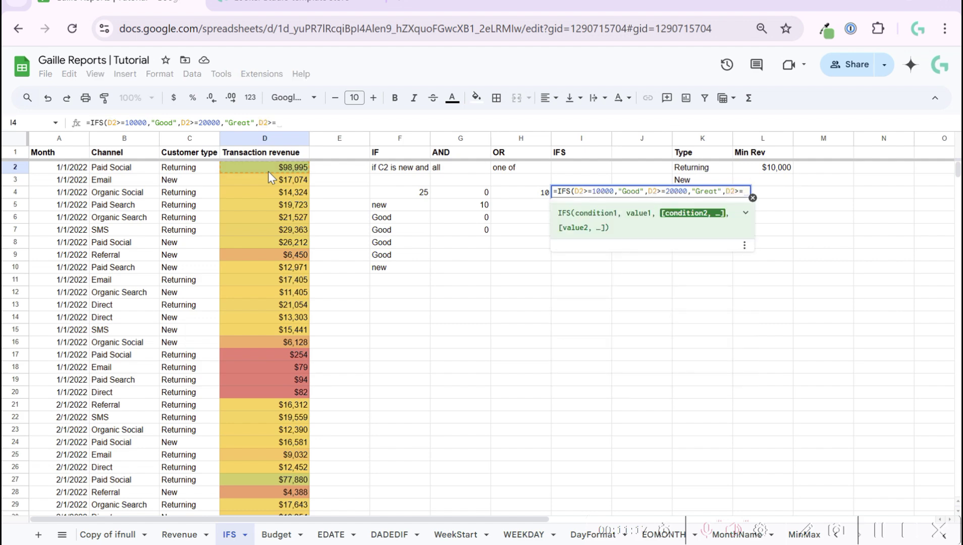
{"action": "type", "text": "50000"}
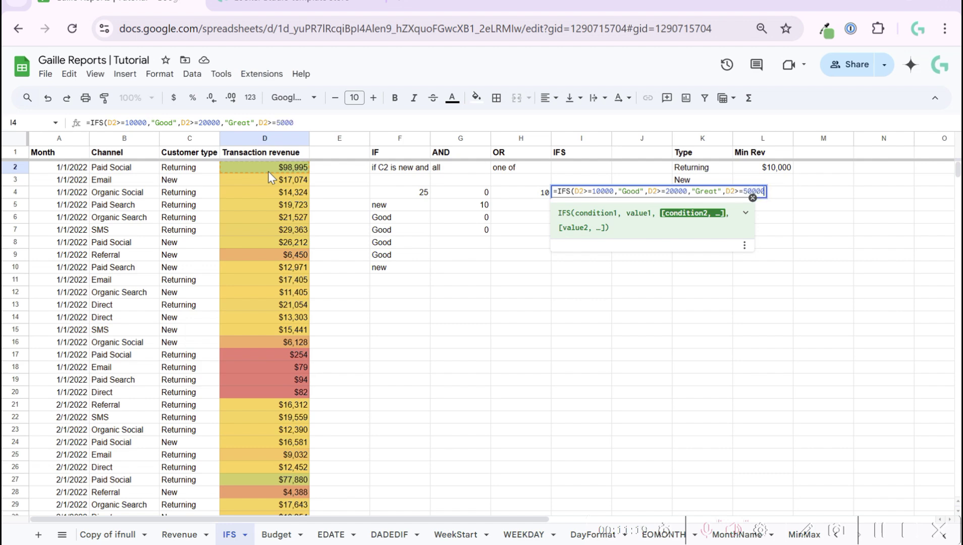
{"action": "type", "text": ",\"The "}
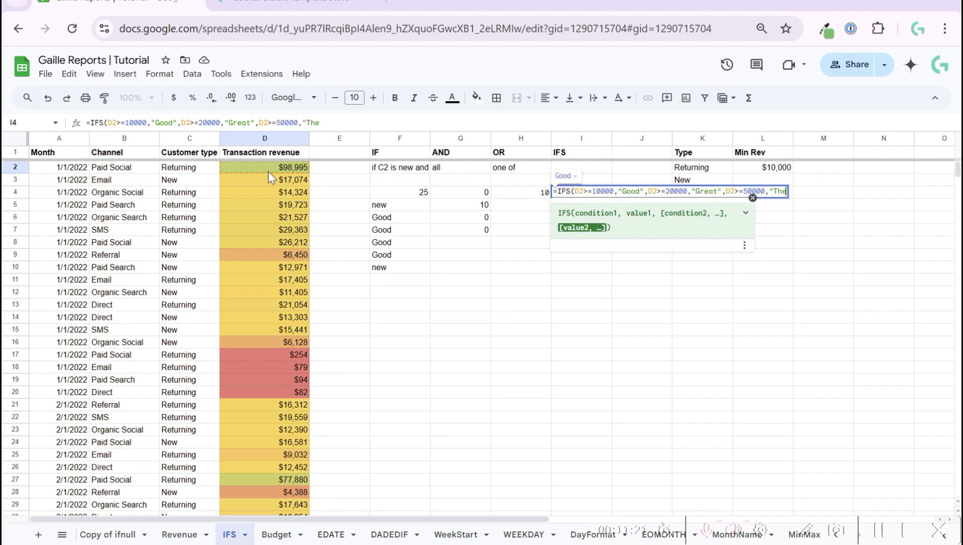
{"action": "type", "text": "Best\""}
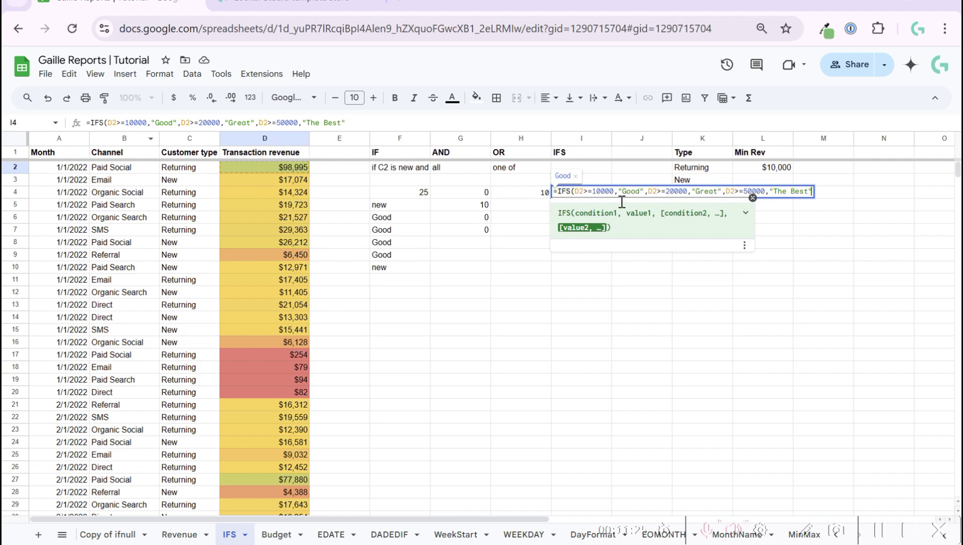
{"action": "type", "text": ")"}
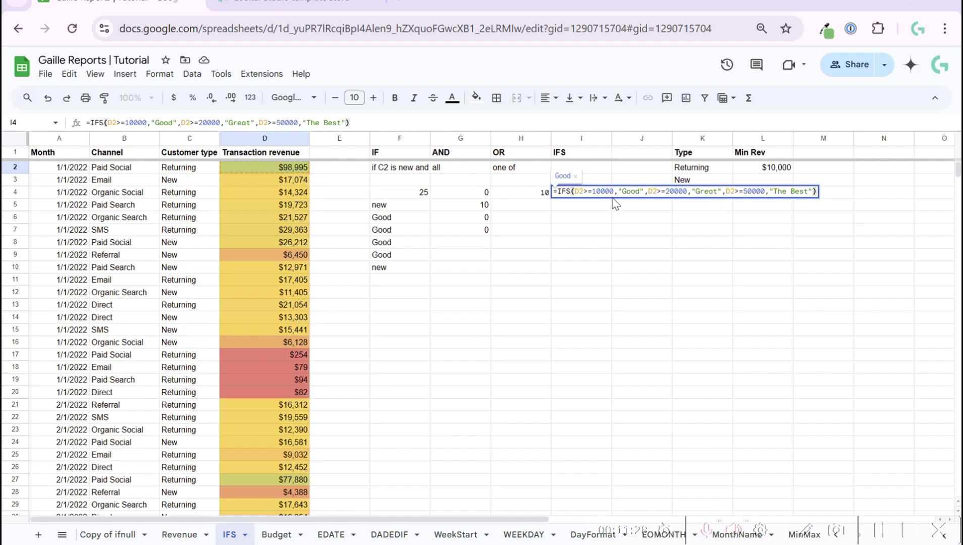
{"action": "key", "text": "ctrl+Return"}
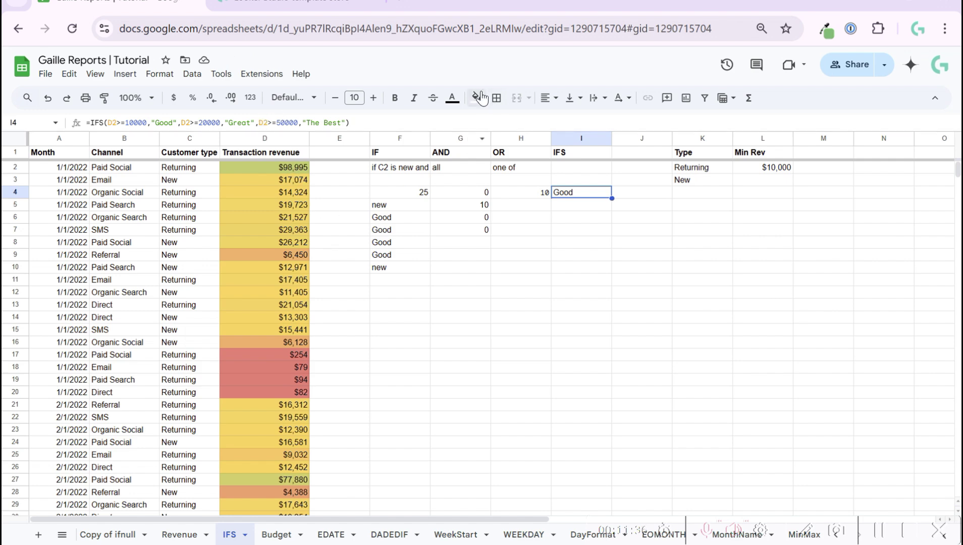
Step: Review I4's IFS conditions and select the D2>=50000,"The Best" pair
{"action": "left_click_drag", "start_coordinate": [108, 122], "coordinate": [146, 117]}
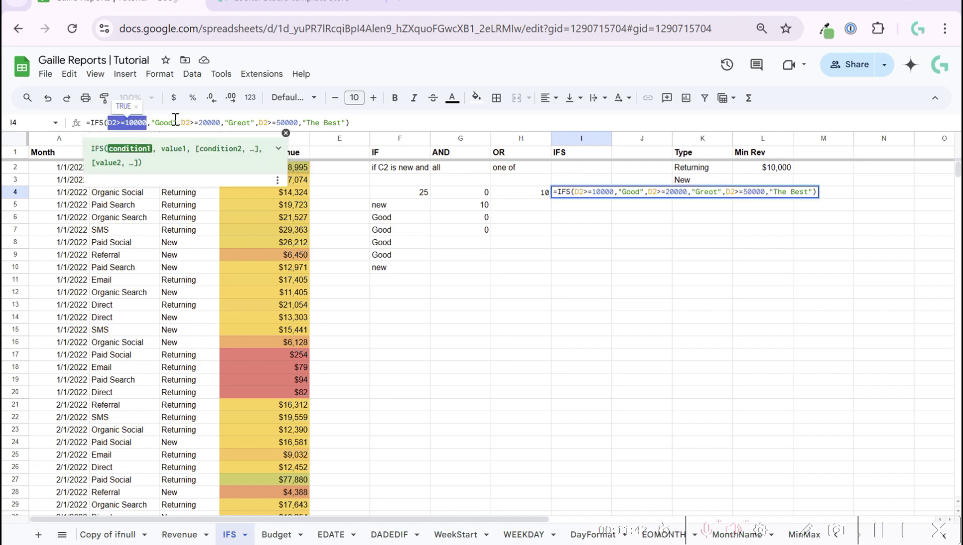
{"action": "key", "text": "Escape"}
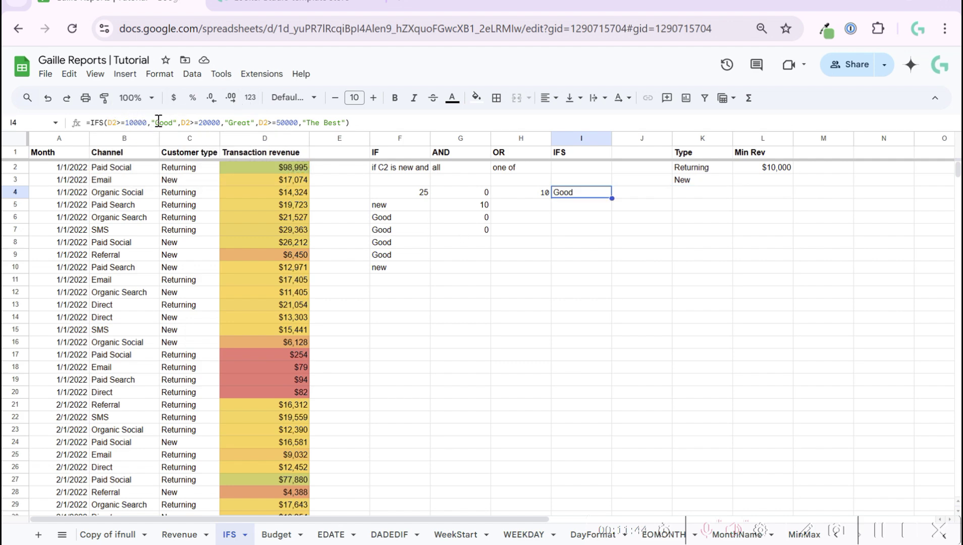
{"action": "left_click_drag", "start_coordinate": [158, 122], "coordinate": [167, 122]}
{"action": "left_click", "coordinate": [189, 122]}
{"action": "key", "text": "Right"}
{"action": "key", "text": "Right"}
{"action": "key", "text": "Right"}
{"action": "key", "text": "Right"}
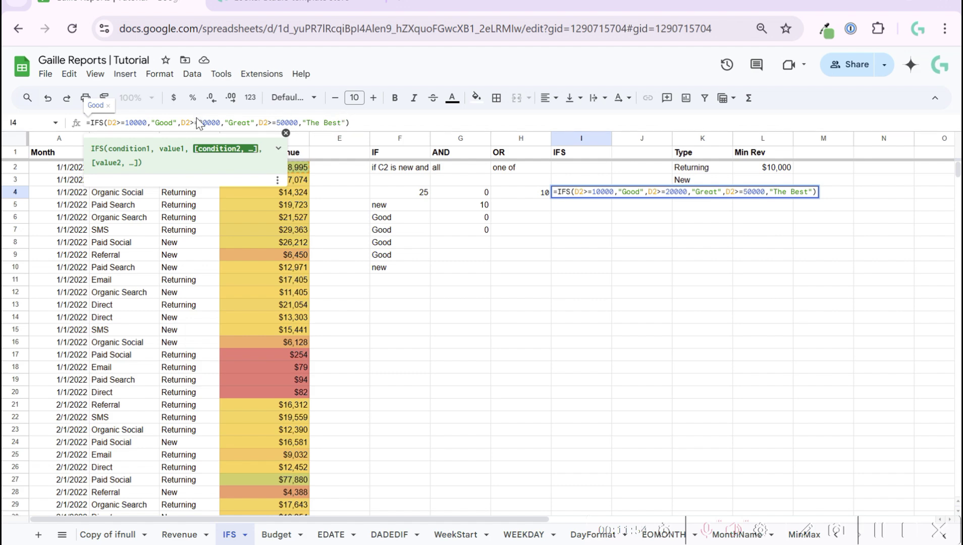
{"action": "left_click", "coordinate": [572, 200]}
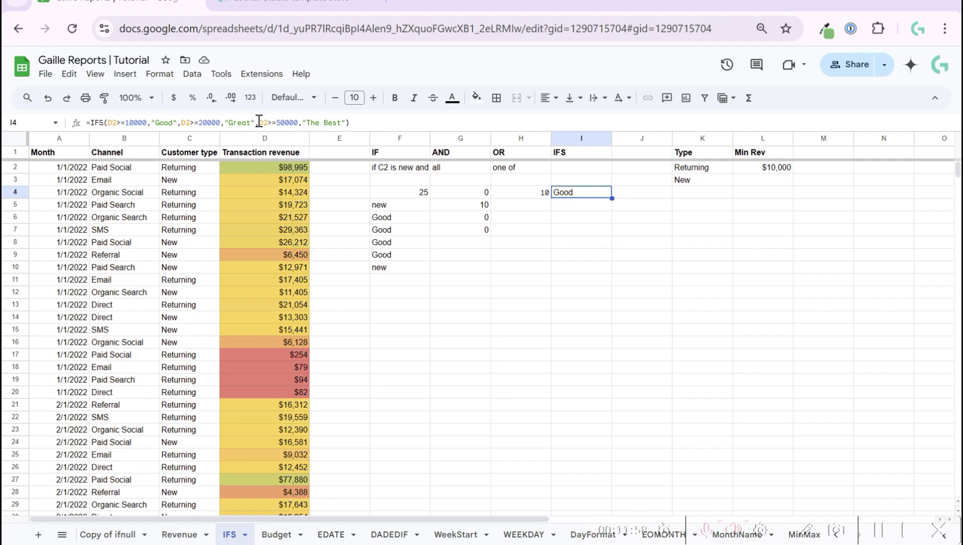
{"action": "left_click_drag", "start_coordinate": [259, 123], "coordinate": [347, 123]}
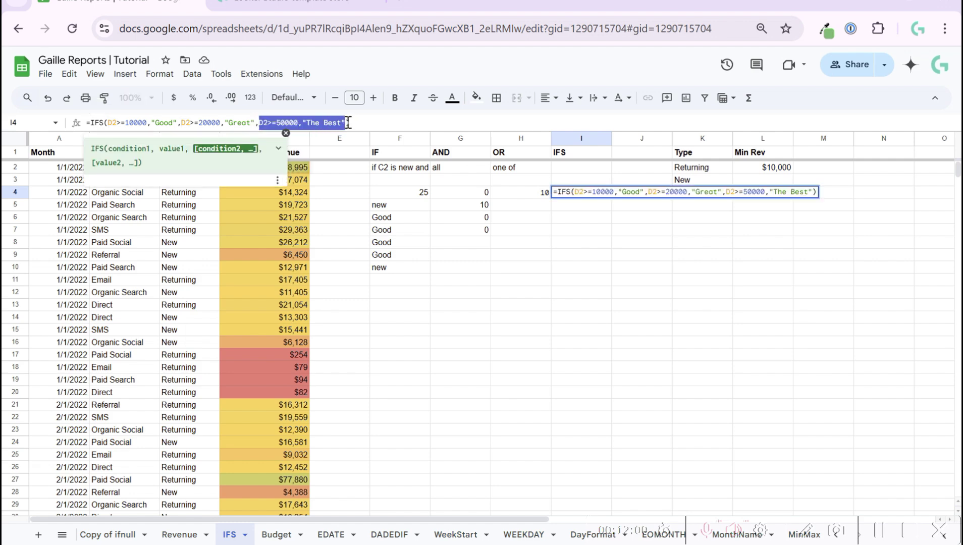
Step: Reorder I4's IFS so The Best comes first, then Great, then Good
{"action": "key", "text": "ctrl+x"}
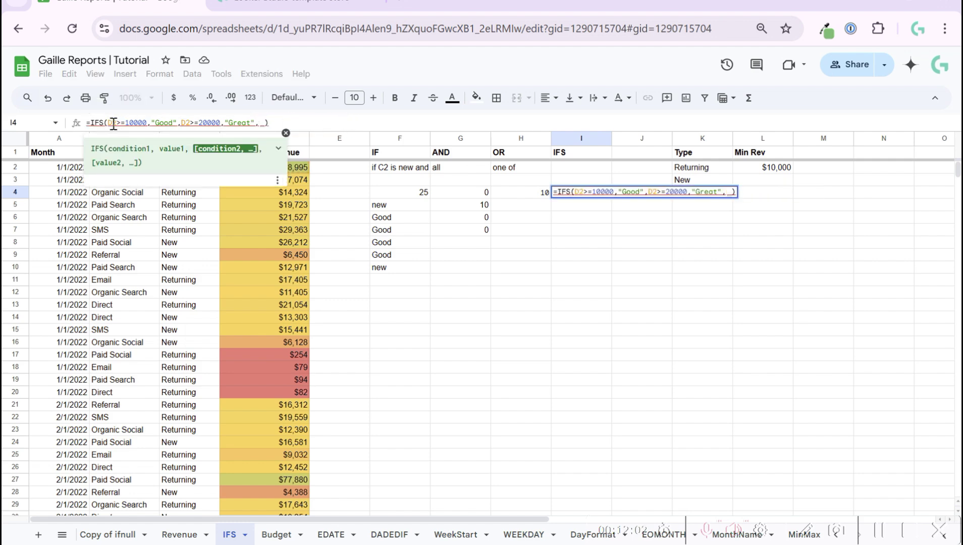
{"action": "left_click", "coordinate": [108, 123]}
{"action": "key", "text": "ctrl+v"}
{"action": "type", "text": ","}
{"action": "left_click_drag", "start_coordinate": [271, 122], "coordinate": [350, 123]}
{"action": "key", "text": "BackSpace"}
{"action": "key", "text": "BackSpace"}
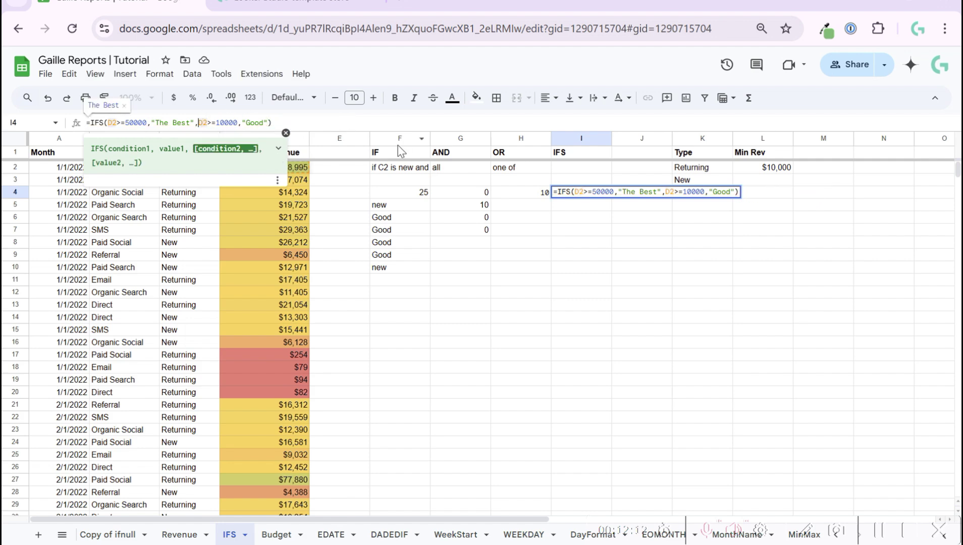
{"action": "key", "text": "ctrl+v"}
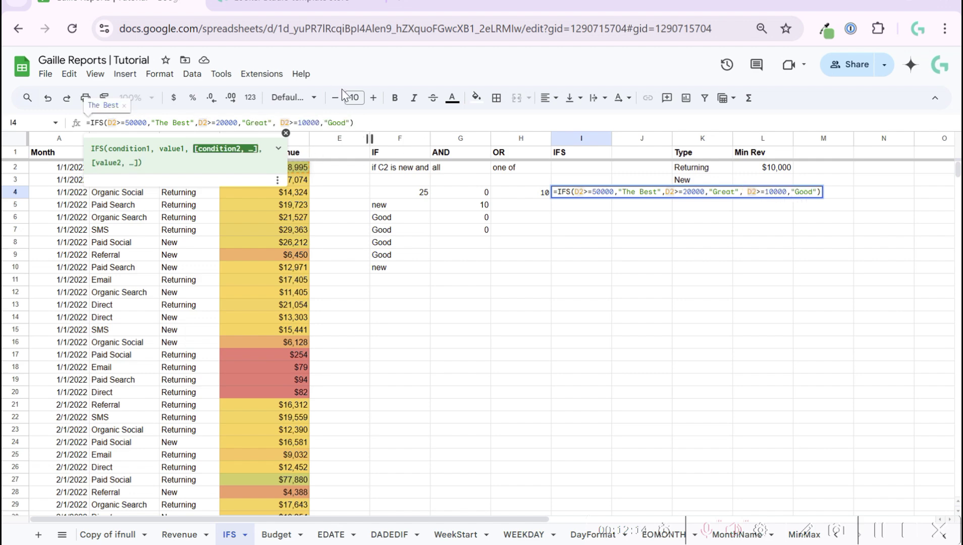
Step: Append a D2>=4000,"Doubts" tier and commit the formula
{"action": "type", "text": ", D2"}
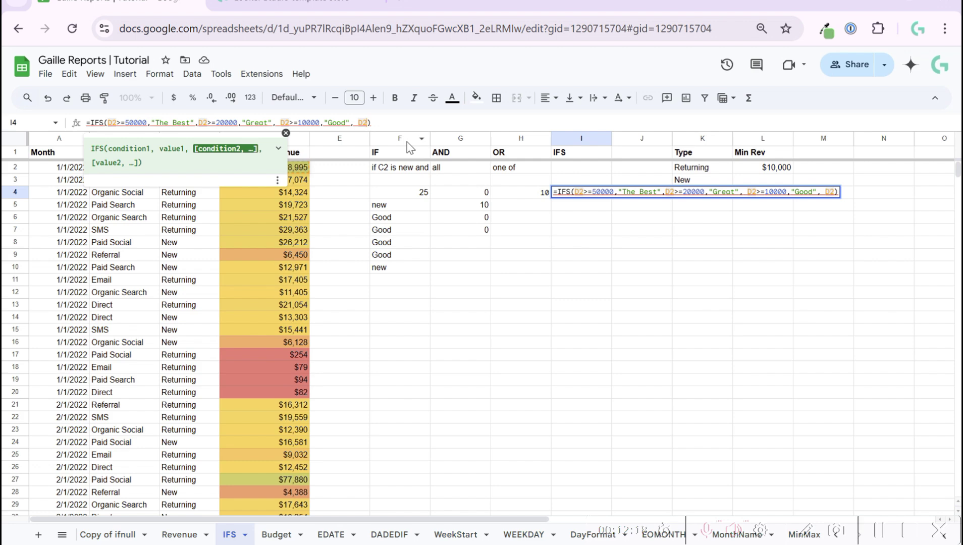
{"action": "type", "text": ">=5000"}
{"action": "key", "text": "BackSpace"}
{"action": "key", "text": "BackSpace"}
{"action": "key", "text": "BackSpace"}
{"action": "key", "text": "BackSpace"}
{"action": "type", "text": "4000, "}
{"action": "type", "text": "\"Doubts\""}
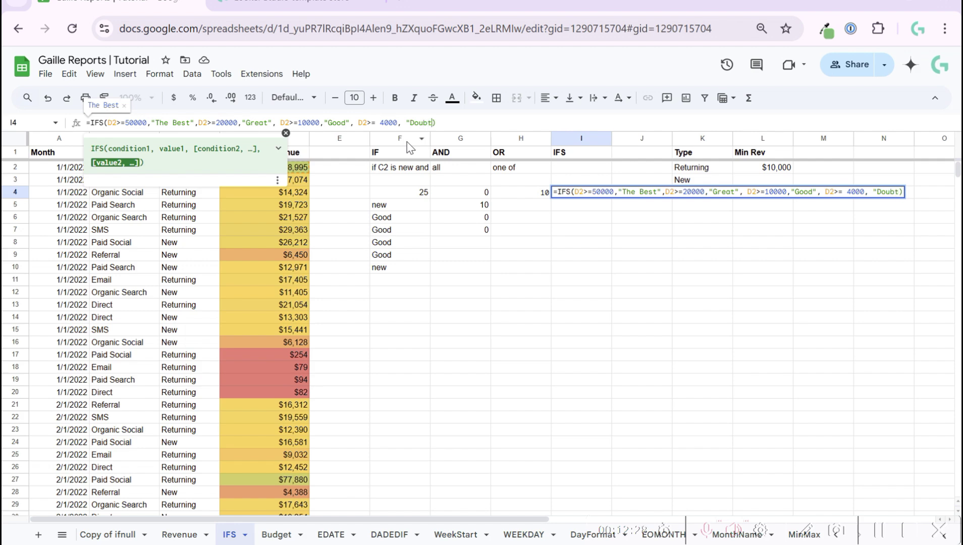
{"action": "key", "text": "Return"}
{"action": "key", "text": "Up"}
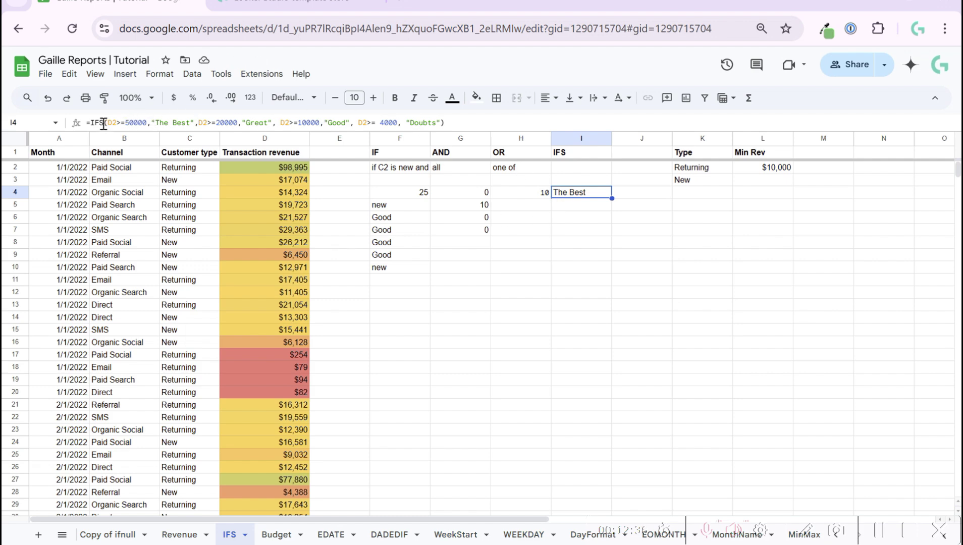
{"action": "left_click_drag", "start_coordinate": [111, 123], "coordinate": [160, 122]}
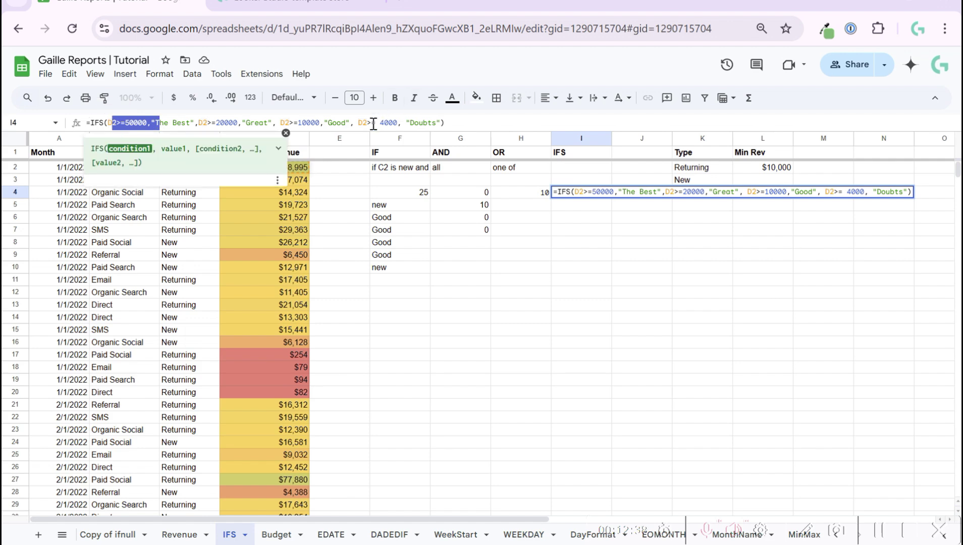
{"action": "key", "text": "Escape"}
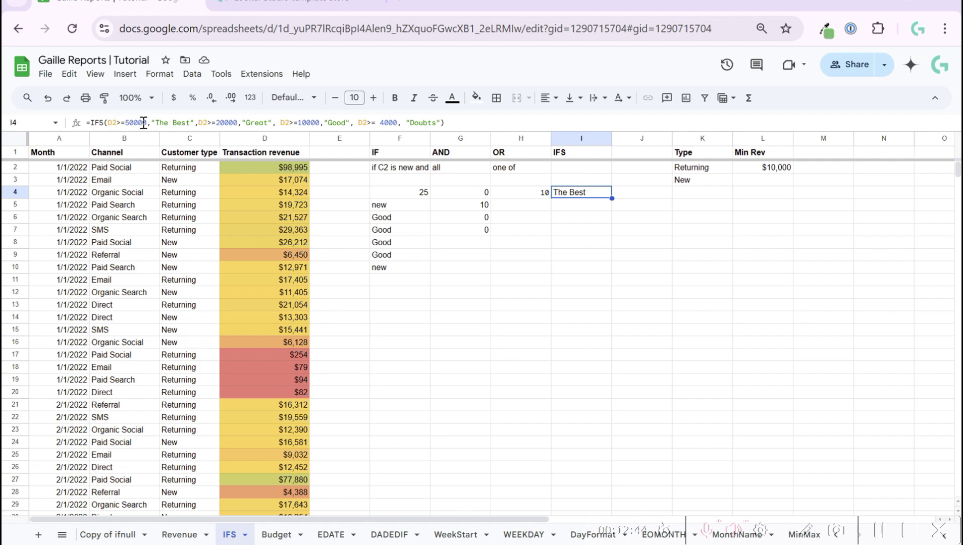
{"action": "left_click_drag", "start_coordinate": [159, 123], "coordinate": [190, 122]}
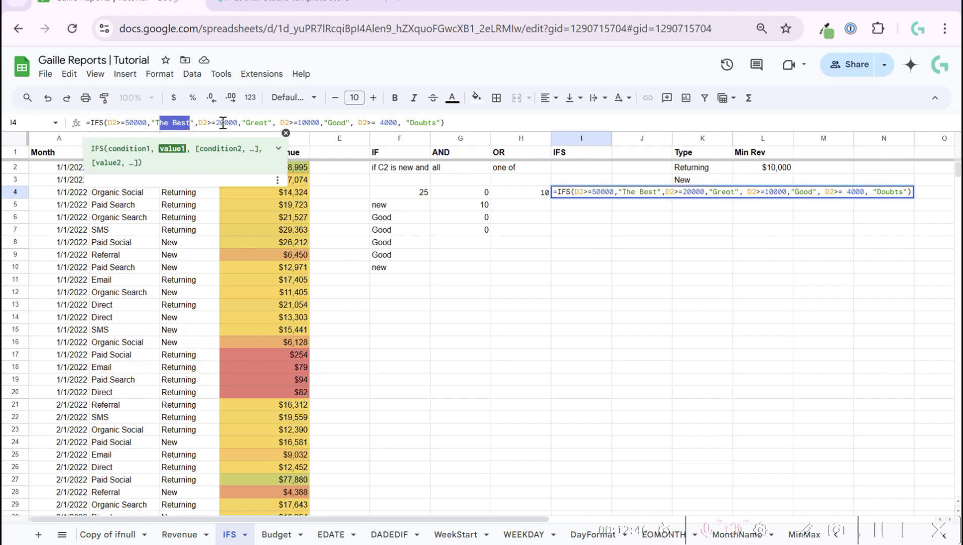
{"action": "left_click", "coordinate": [423, 197]}
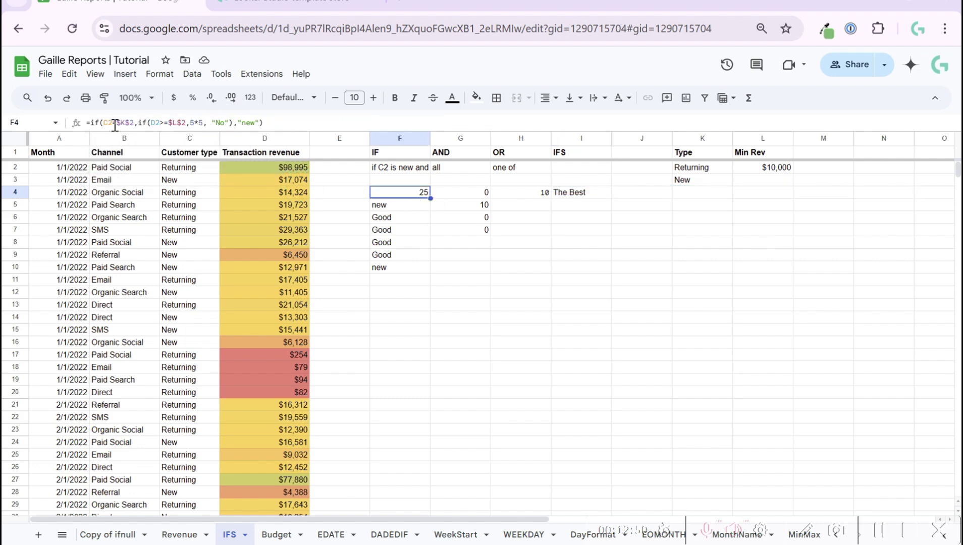
{"action": "left_click_drag", "start_coordinate": [108, 122], "coordinate": [230, 124]}
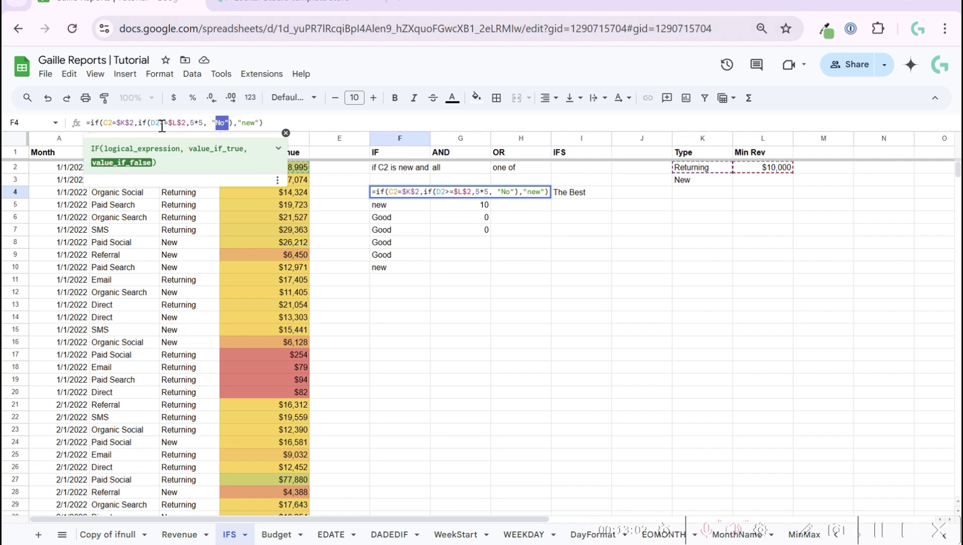
{"action": "key", "text": "Escape"}
Step: Paste I4's IFS formula down column I and check the ratings in I4:I10
{"action": "left_click", "coordinate": [586, 198]}
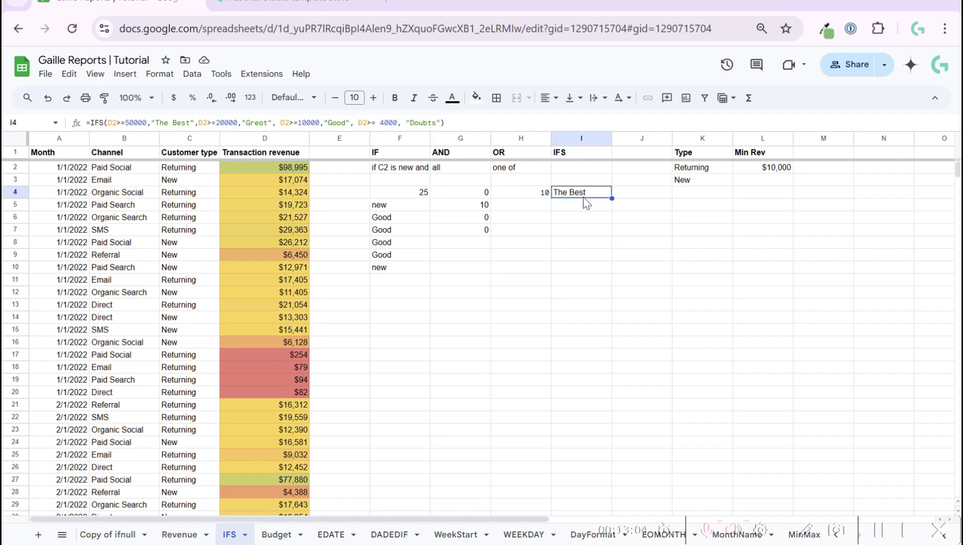
{"action": "key", "text": "ctrl+c"}
{"action": "key", "text": "Down"}
{"action": "key", "text": "ctrl+v"}
{"action": "key", "text": "Down"}
{"action": "key", "text": "ctrl+v"}
{"action": "key", "text": "Down"}
{"action": "key", "text": "ctrl+v"}
{"action": "key", "text": "Down"}
{"action": "key", "text": "ctrl+v"}
{"action": "key", "text": "Down"}
{"action": "key", "text": "ctrl+v"}
{"action": "key", "text": "Down"}
{"action": "key", "text": "ctrl+v"}
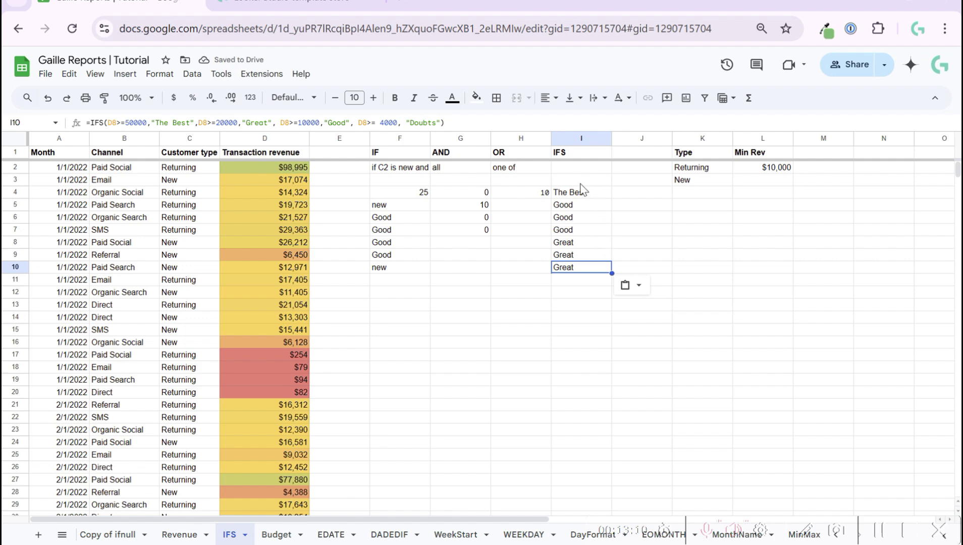
{"action": "left_click_drag", "start_coordinate": [575, 195], "coordinate": [578, 271]}
{"action": "left_click", "coordinate": [597, 256]}
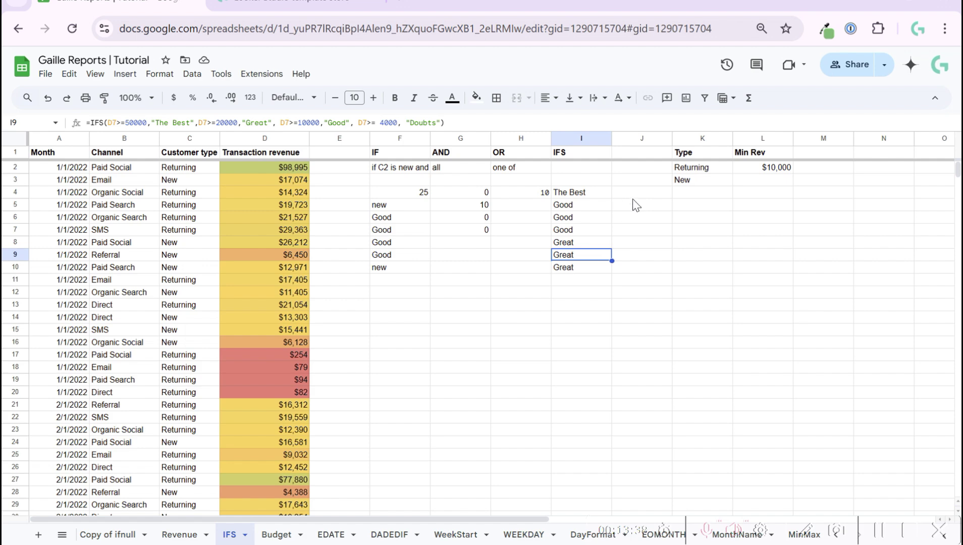
Step: Copy the nested IF formula from F4 and paste it into F14
{"action": "left_click", "coordinate": [387, 196]}
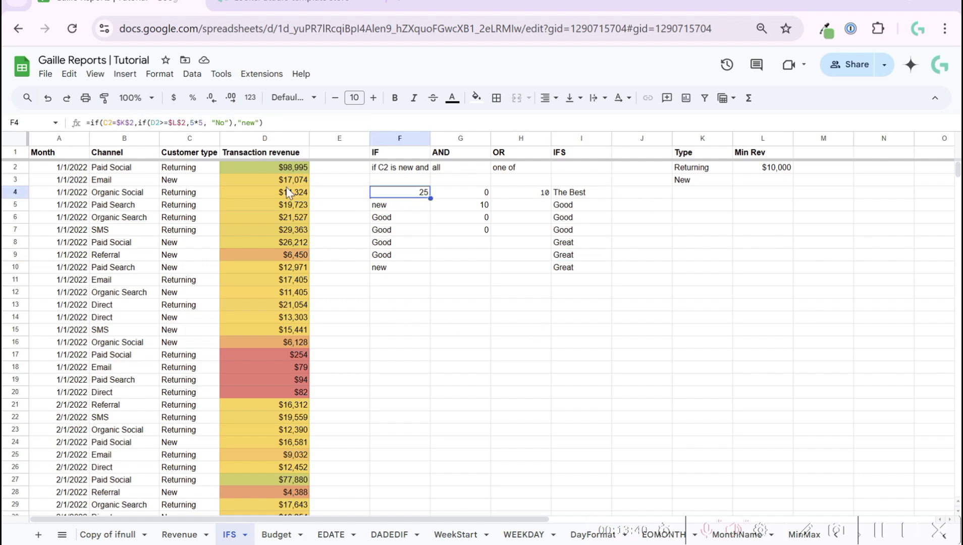
{"action": "left_click_drag", "start_coordinate": [272, 123], "coordinate": [4, 110]}
{"action": "key", "text": "Escape"}
{"action": "left_click", "coordinate": [387, 292]}
{"action": "left_click", "coordinate": [412, 318]}
{"action": "left_click", "coordinate": [273, 122]}
{"action": "key", "text": "ctrl+v"}
Step: Rewrite F14 as =ARRAYFORMULA of the IF formula using ranges C2:C10 and D2:D10
{"action": "key", "text": "ctrl+a"}
{"action": "type", "text": "=arr"}
{"action": "key", "text": "Tab"}
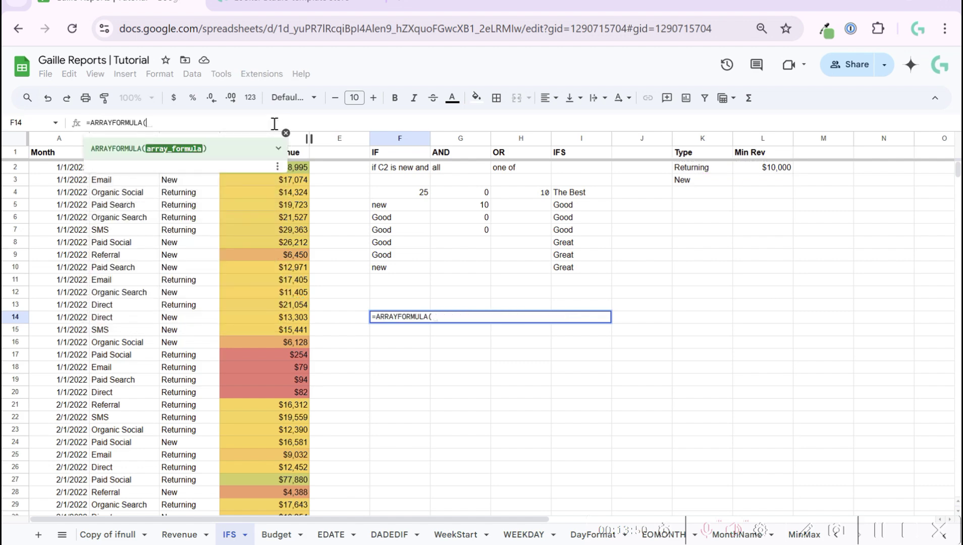
{"action": "key", "text": "ctrl+v"}
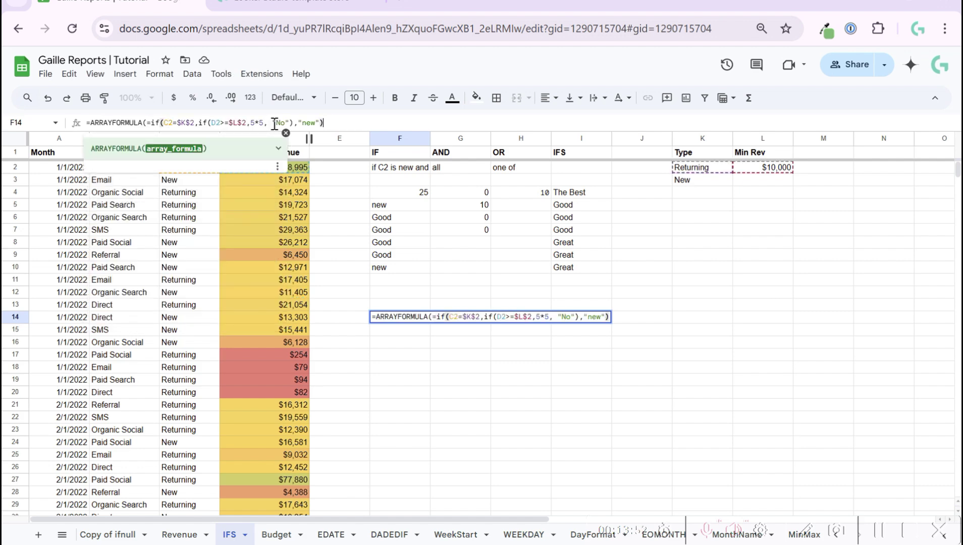
{"action": "left_click", "coordinate": [149, 123]}
{"action": "key", "text": "BackSpace"}
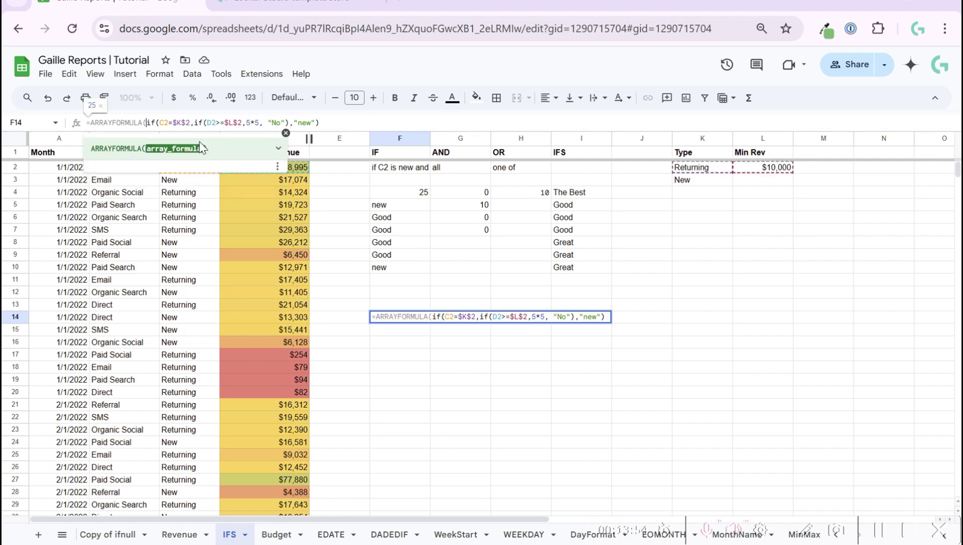
{"action": "left_click", "coordinate": [167, 123]}
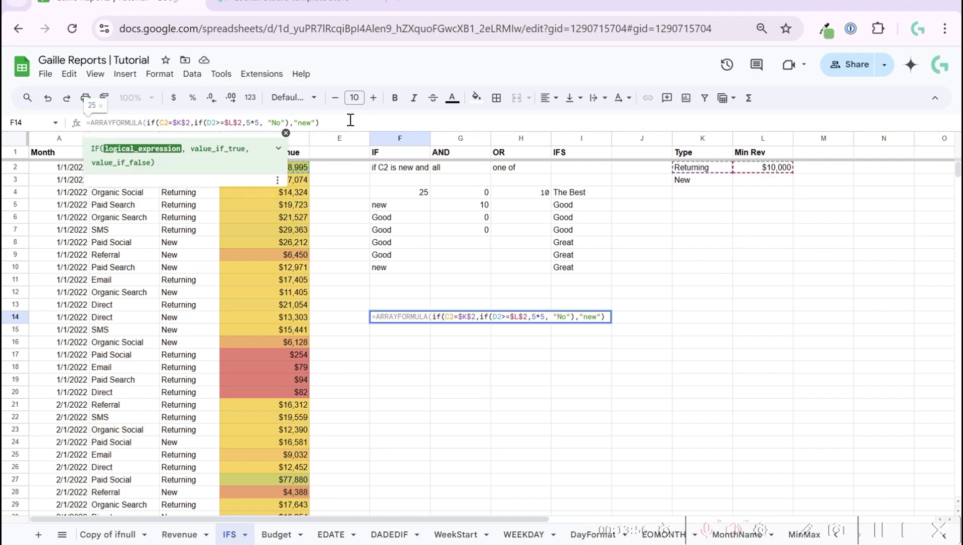
{"action": "type", "text": ":"}
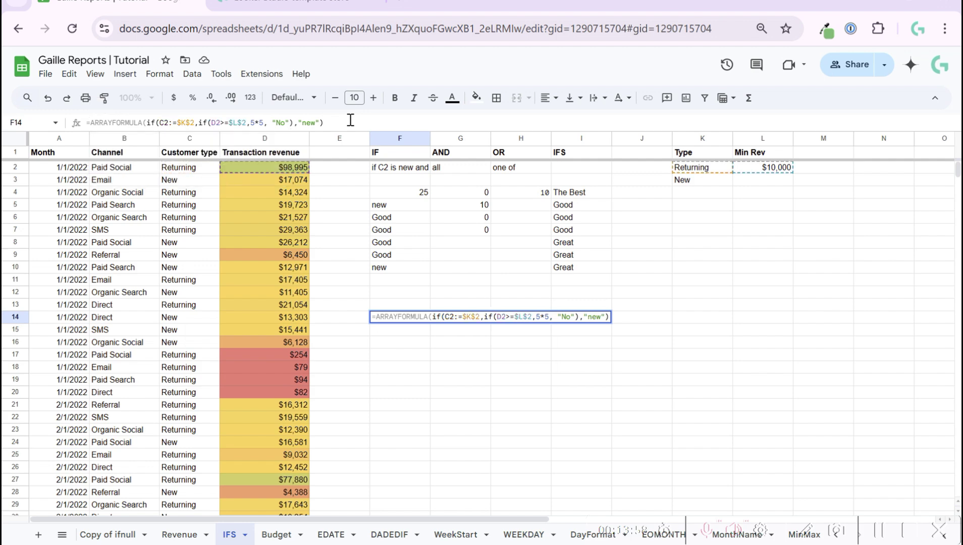
{"action": "type", "text": "C10"}
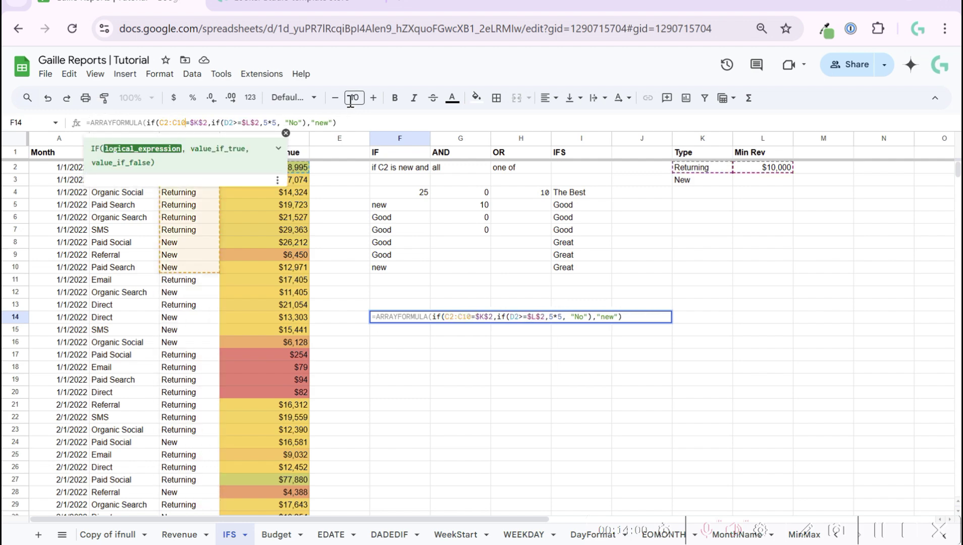
{"action": "left_click", "coordinate": [233, 122]}
{"action": "type", "text": ":D10"}
{"action": "key", "text": "Return"}
{"action": "key", "text": "Up"}
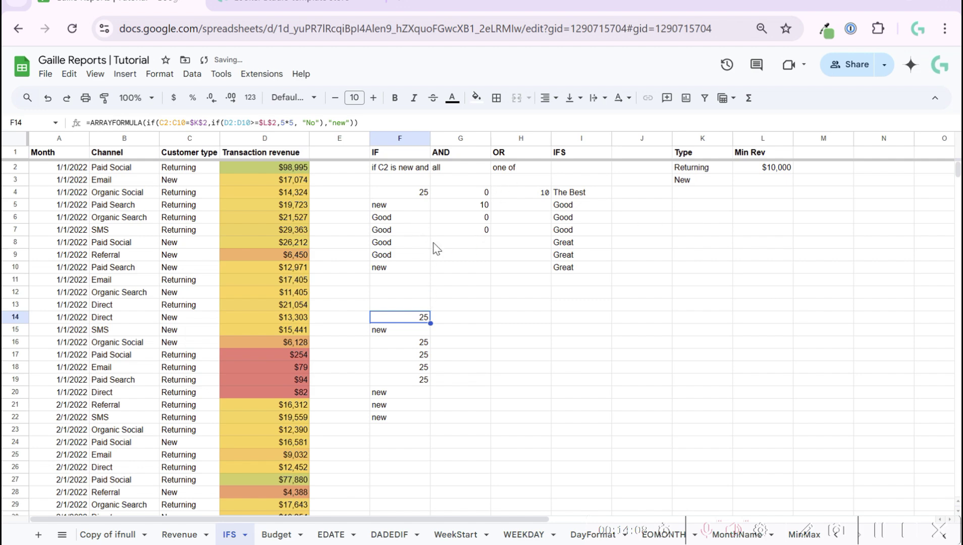
Step: Enter a bold 'Array IF' heading in F13
{"action": "left_click", "coordinate": [416, 307]}
{"action": "double_click", "coordinate": [417, 307]}
{"action": "type", "text": "Array"}
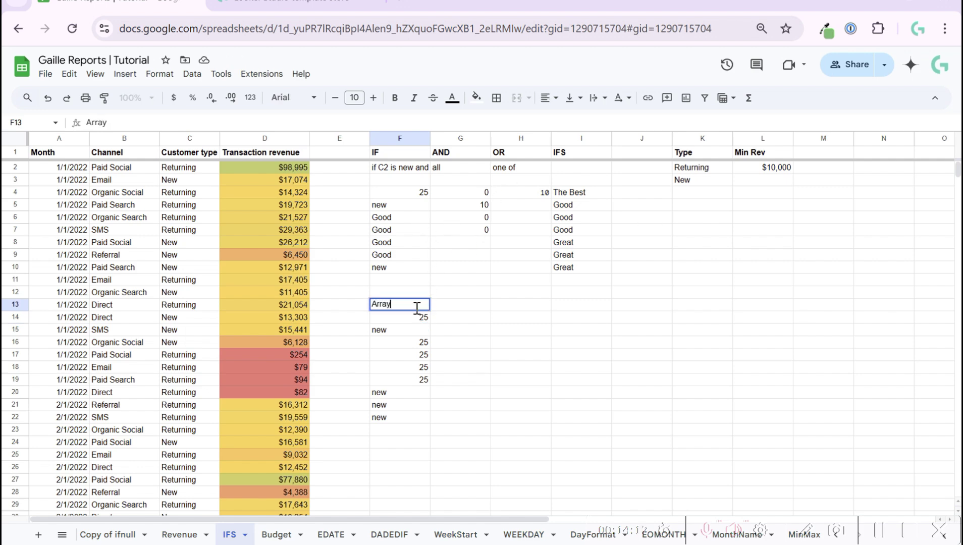
{"action": "type", "text": " IF"}
{"action": "key", "text": "ctrl+b"}
{"action": "key", "text": "Return"}
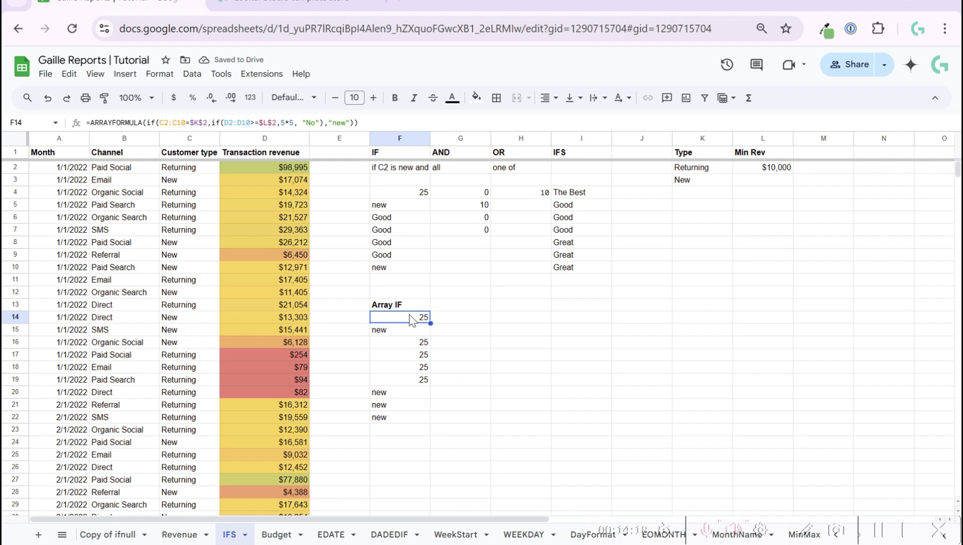
Step: Paste the AND formula from G4 into G14
{"action": "left_click", "coordinate": [485, 193]}
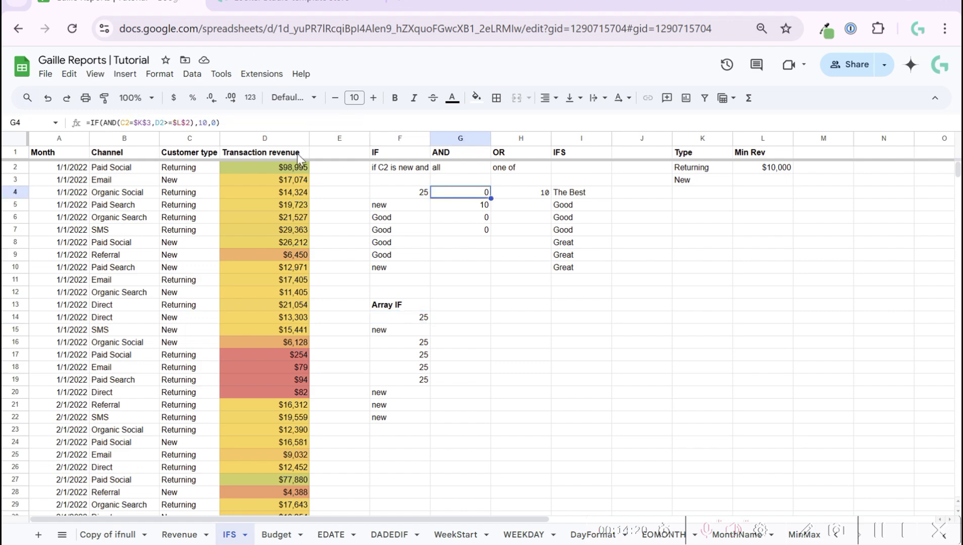
{"action": "left_click_drag", "start_coordinate": [230, 122], "coordinate": [86, 123]}
{"action": "key", "text": "Escape"}
{"action": "left_click", "coordinate": [471, 315]}
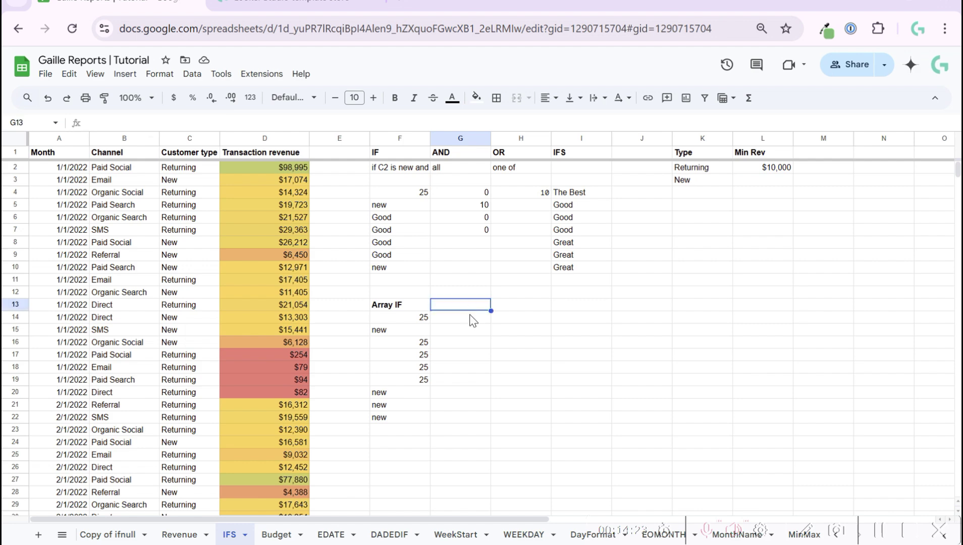
{"action": "left_click", "coordinate": [253, 123]}
{"action": "key", "text": "ctrl+v"}
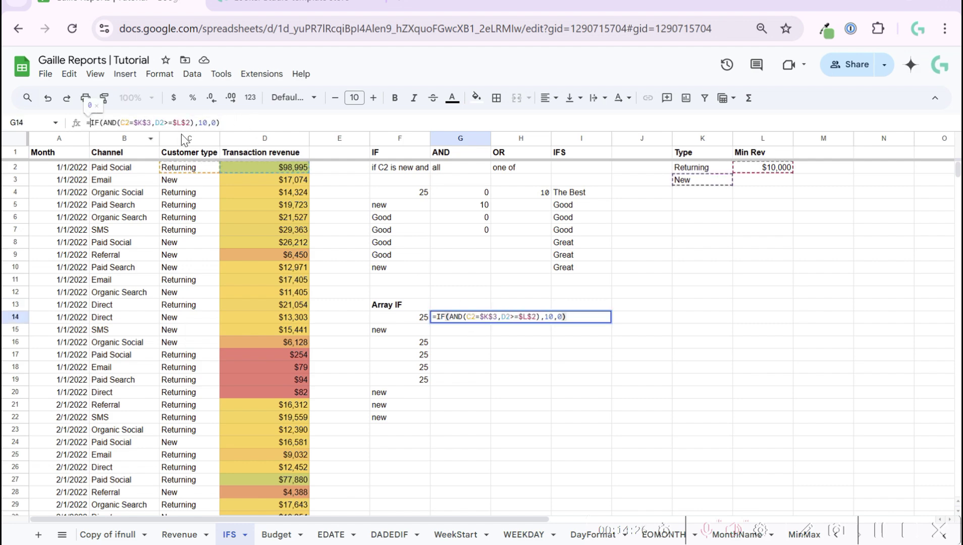
Step: Wrap G14's AND formula in ARRAYFORMULA, extending references to C2:C10 and D2:D10
{"action": "type", "text": "ARRAYFORMULA("}
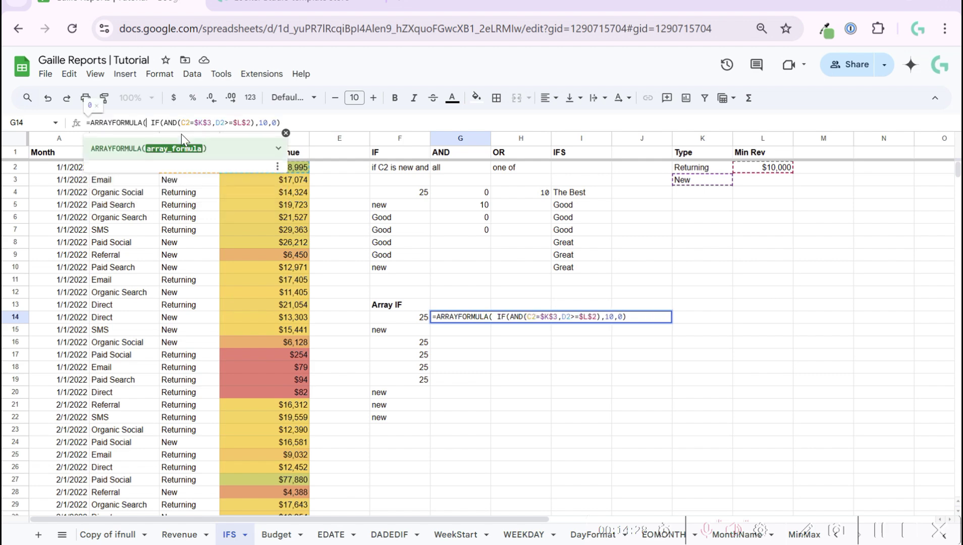
{"action": "key", "text": "Right"}
{"action": "key", "text": "Right"}
{"action": "key", "text": "Right"}
{"action": "key", "text": "Right"}
{"action": "key", "text": "Right"}
{"action": "key", "text": "Right"}
{"action": "key", "text": "Right"}
{"action": "key", "text": "Right"}
{"action": "key", "text": "Right"}
{"action": "key", "text": "Right"}
{"action": "type", "text": ":C10"}
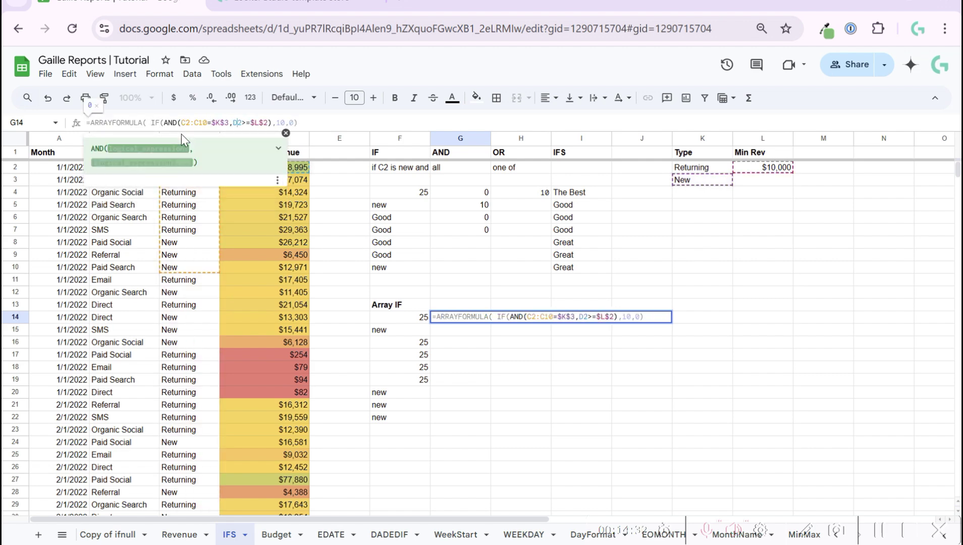
{"action": "key", "text": "Right"}
{"action": "type", "text": ":D10"}
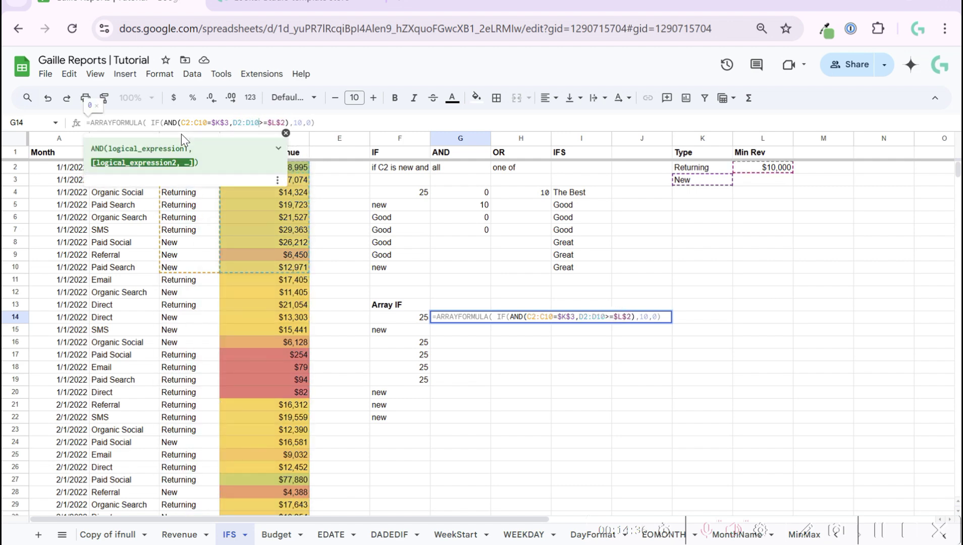
{"action": "key", "text": "Return"}
{"action": "left_click", "coordinate": [485, 317]}
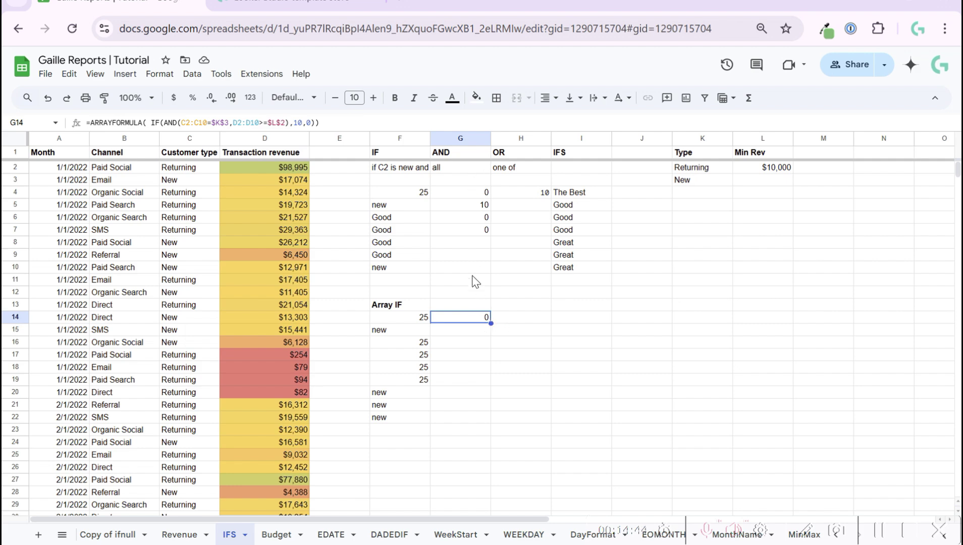
Step: Keep the AND label in G13 and review the ranges in F14's array formula
{"action": "key", "text": "ctrl+z"}
{"action": "key", "text": "ctrl+z"}
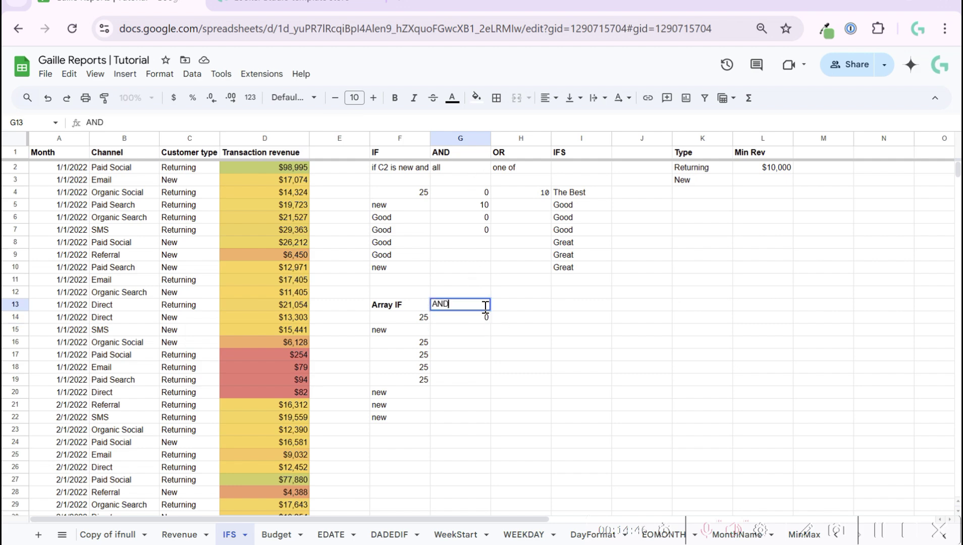
{"action": "key", "text": "ctrl+y"}
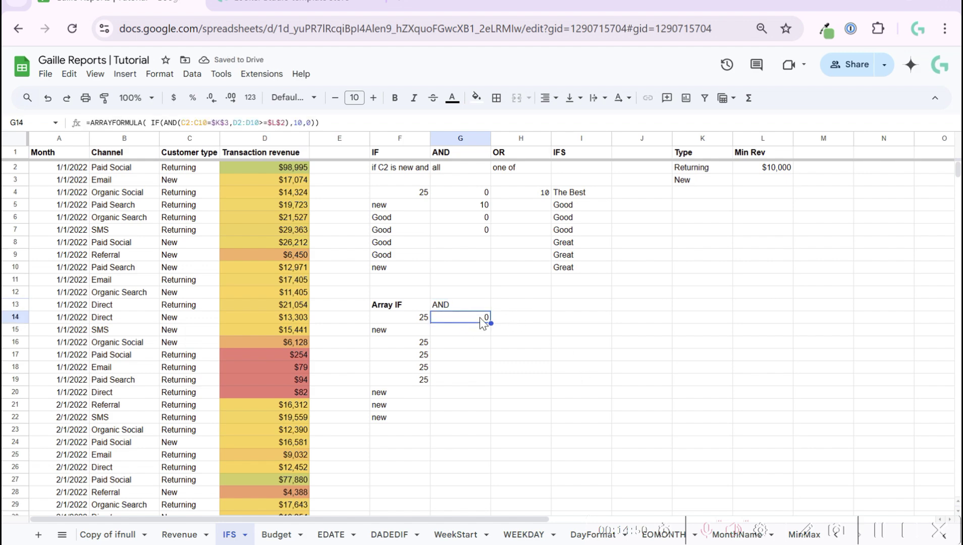
{"action": "left_click", "coordinate": [419, 318]}
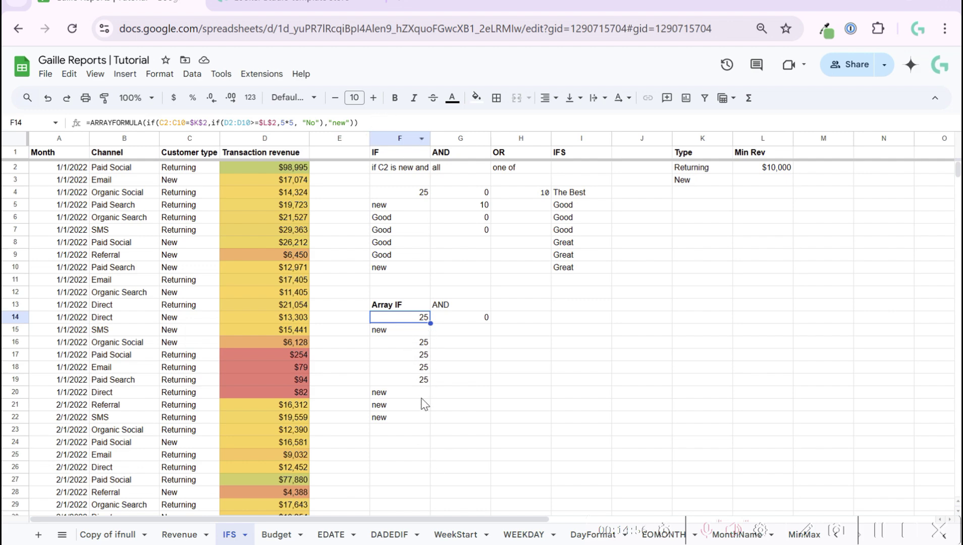
{"action": "left_click_drag", "start_coordinate": [143, 123], "coordinate": [180, 123]}
{"action": "left_click", "coordinate": [509, 305]}
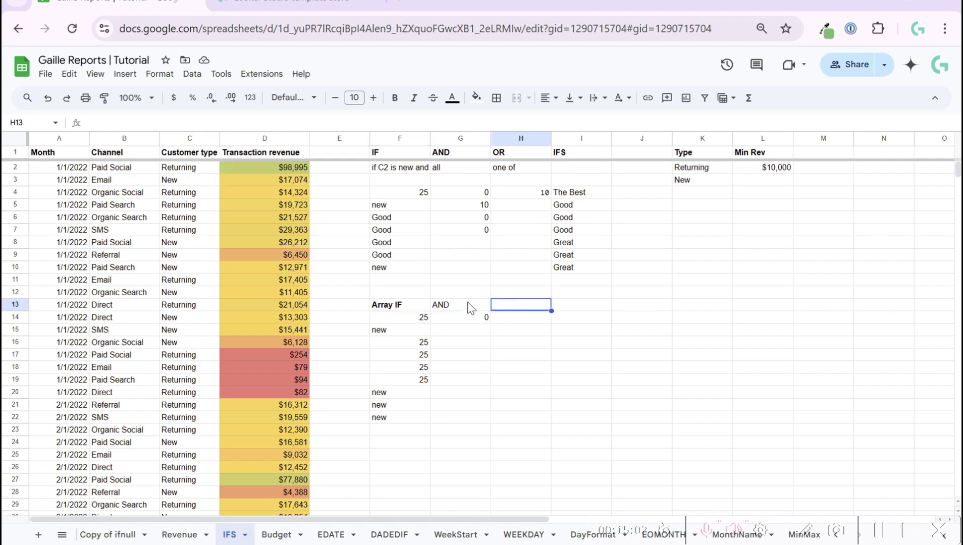
Step: Inspect the AND label and result in G13:G14 and the IFS formulas in I7 and I9
{"action": "left_click_drag", "start_coordinate": [466, 308], "coordinate": [479, 356]}
{"action": "left_click", "coordinate": [471, 318]}
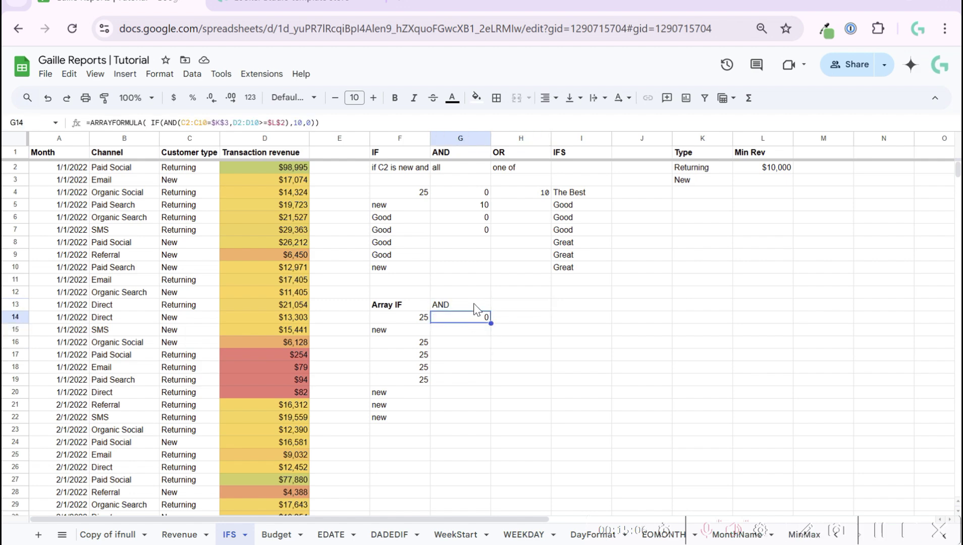
{"action": "left_click", "coordinate": [476, 307]}
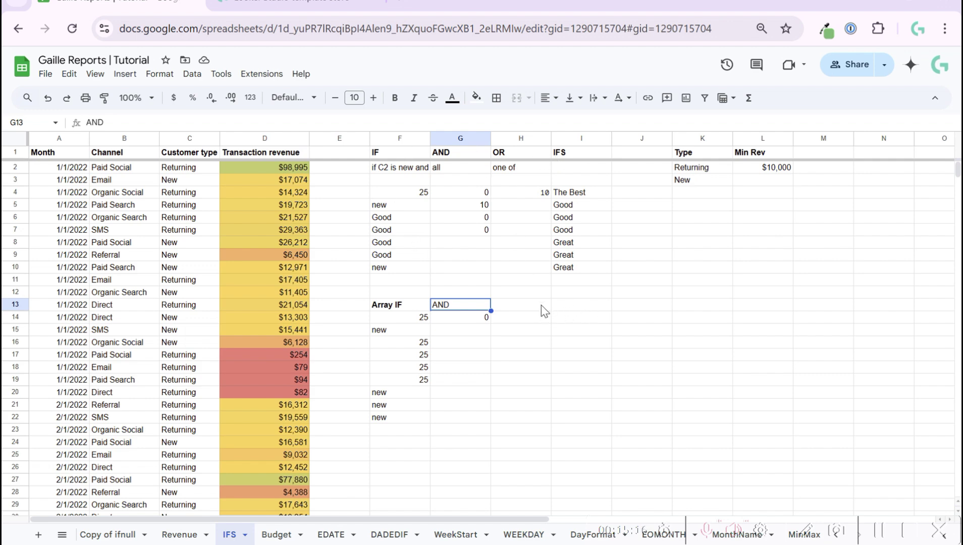
{"action": "left_click", "coordinate": [573, 233]}
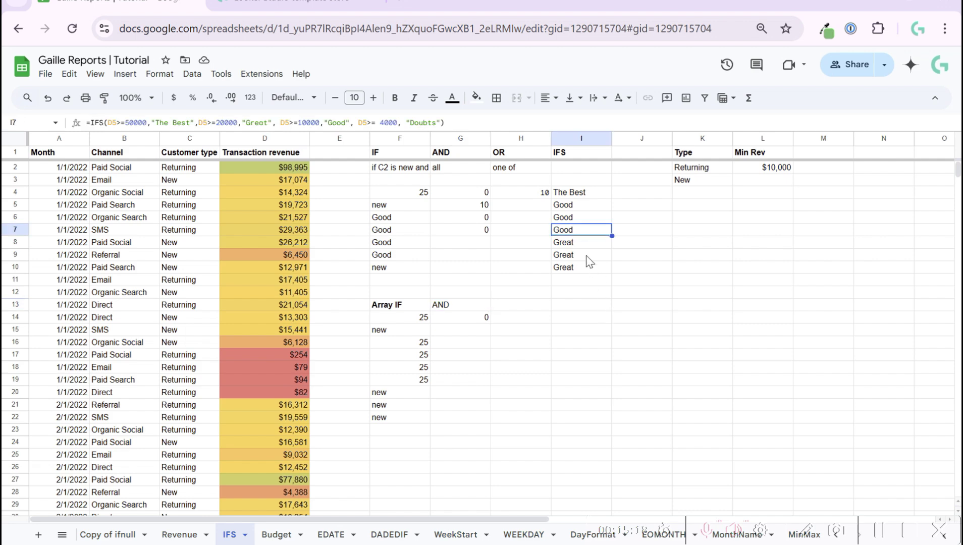
{"action": "left_click", "coordinate": [586, 256]}
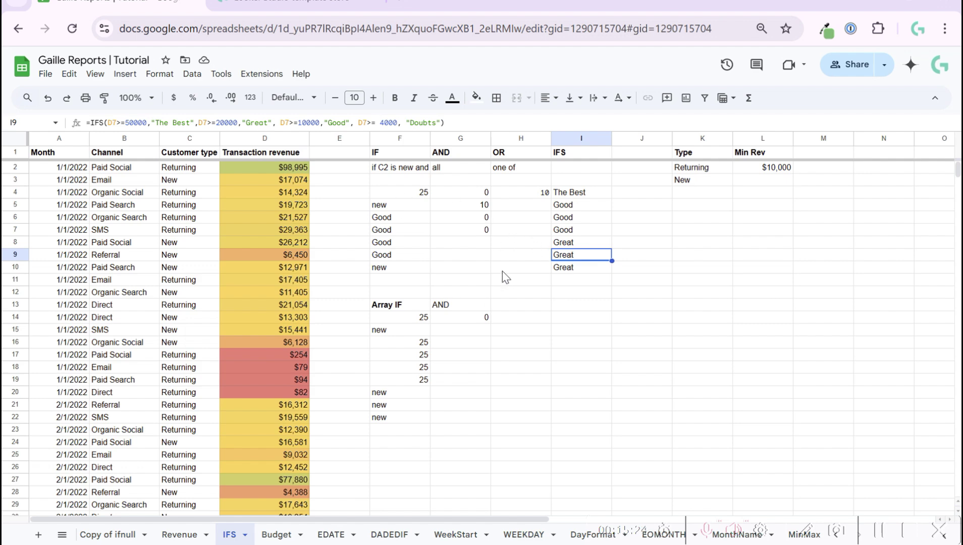
Step: Reopen F14's Array IF formula for editing
{"action": "left_click", "coordinate": [396, 308]}
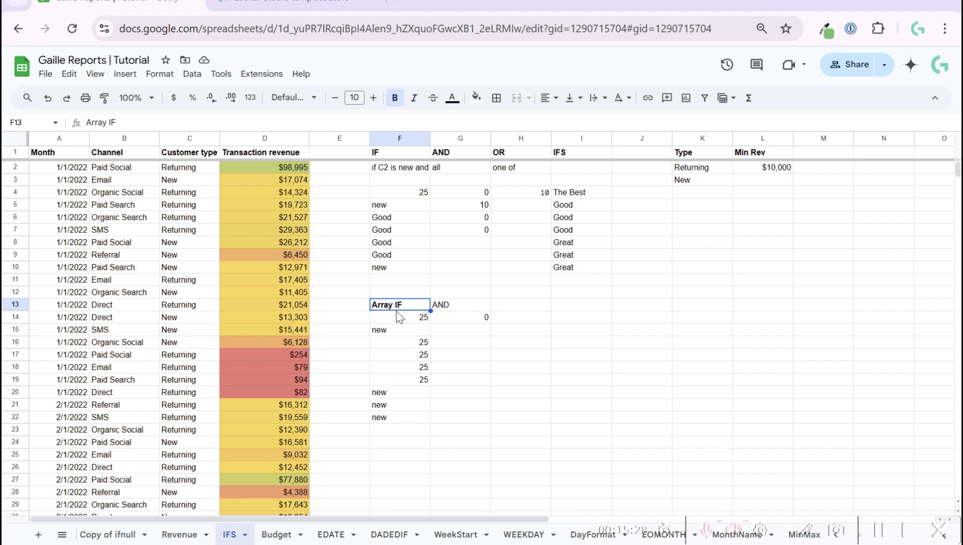
{"action": "left_click", "coordinate": [404, 318]}
{"action": "left_click", "coordinate": [182, 123]}
Step: Change F14's ranges from C2:C10 and D2:D10 to open-ended C14:C and D14:D
{"action": "key", "text": "BackSpace"}
{"action": "key", "text": "BackSpace"}
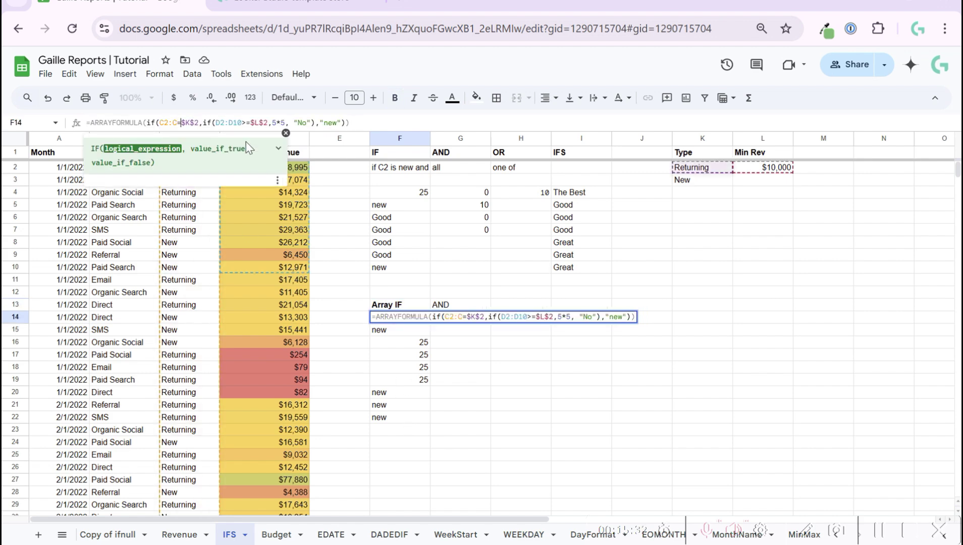
{"action": "key", "text": "Left"}
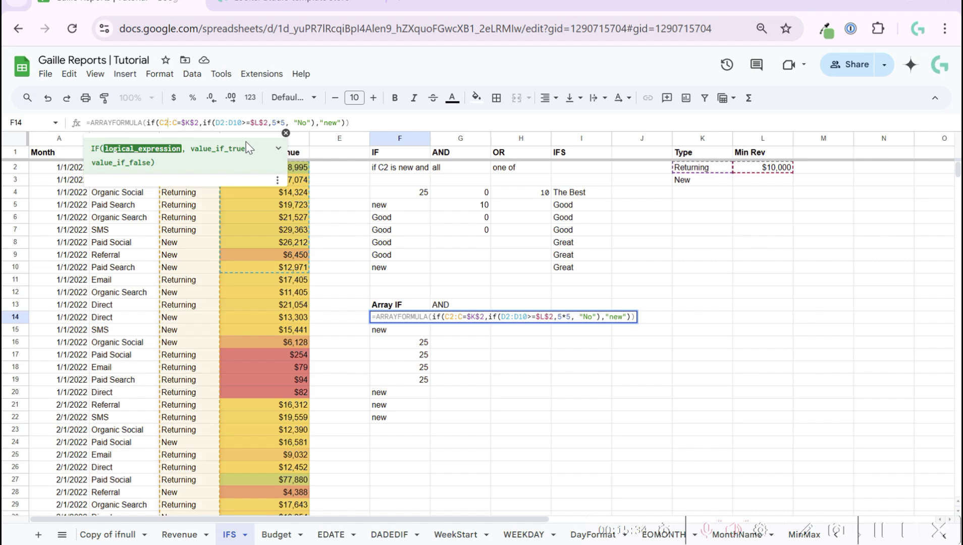
{"action": "key", "text": "Left"}
{"action": "key", "text": "Left"}
{"action": "key", "text": "BackSpace"}
{"action": "type", "text": "14"}
{"action": "key", "text": "Right"}
{"action": "key", "text": "Right"}
{"action": "key", "text": "Right"}
{"action": "key", "text": "Right"}
{"action": "key", "text": "Right"}
{"action": "key", "text": "Right"}
{"action": "key", "text": "Right"}
{"action": "key", "text": "Right"}
{"action": "key", "text": "Right"}
{"action": "key", "text": "Right"}
{"action": "key", "text": "Right"}
{"action": "key", "text": "Right"}
{"action": "key", "text": "Right"}
{"action": "key", "text": "Right"}
{"action": "key", "text": "Right"}
{"action": "key", "text": "Right"}
{"action": "key", "text": "Right"}
{"action": "key", "text": "Right"}
{"action": "key", "text": "Right"}
{"action": "key", "text": "Right"}
{"action": "key", "text": "Left"}
{"action": "key", "text": "Left"}
{"action": "key", "text": "Left"}
{"action": "key", "text": "Left"}
{"action": "key", "text": "Left"}
{"action": "key", "text": "BackSpace"}
{"action": "type", "text": "14"}
{"action": "key", "text": "Right"}
{"action": "key", "text": "Right"}
{"action": "key", "text": "Right"}
{"action": "key", "text": "Right"}
{"action": "key", "text": "BackSpace"}
{"action": "key", "text": "BackSpace"}
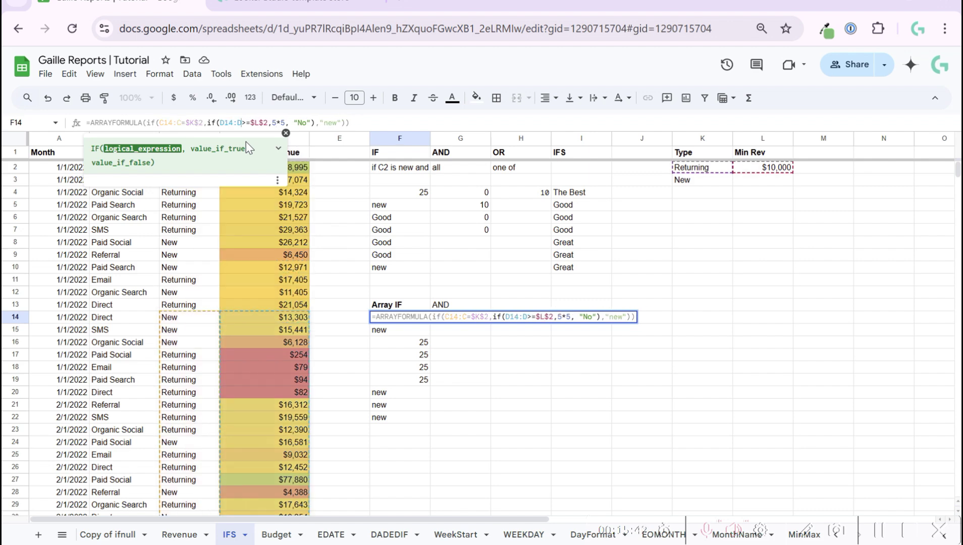
{"action": "key", "text": "Return"}
{"action": "left_click", "coordinate": [308, 356]}
{"action": "left_click", "coordinate": [448, 379]}
{"action": "scroll", "coordinate": [424, 379], "scroll_direction": "down", "scroll_amount": 20}
{"action": "scroll", "coordinate": [424, 379], "scroll_direction": "down", "scroll_amount": 10}
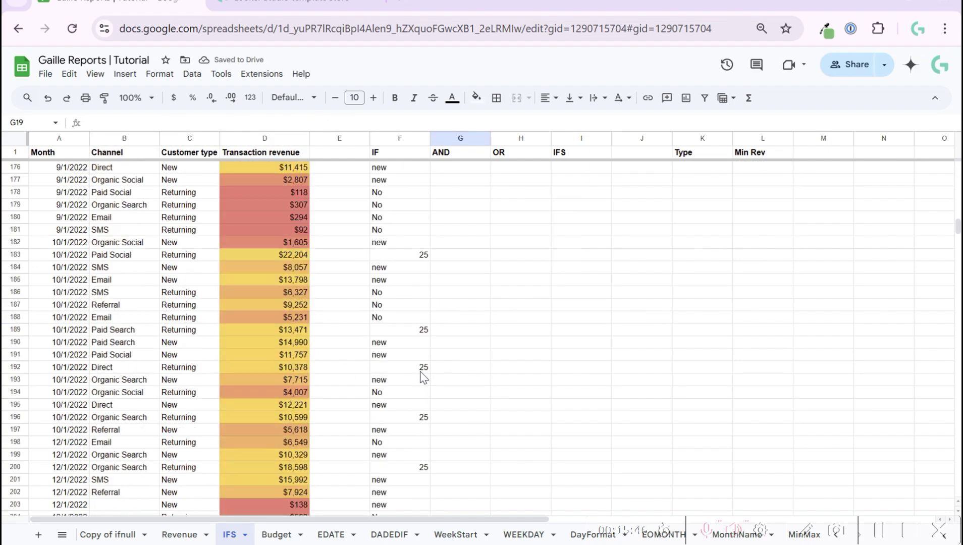
{"action": "scroll", "coordinate": [424, 379], "scroll_direction": "up", "scroll_amount": 20}
{"action": "scroll", "coordinate": [392, 316], "scroll_direction": "down", "scroll_amount": 2}
{"action": "scroll", "coordinate": [393, 317], "scroll_direction": "up", "scroll_amount": 2}
{"action": "left_click", "coordinate": [403, 306]}
{"action": "left_click", "coordinate": [403, 319]}
{"action": "scroll", "coordinate": [404, 432], "scroll_direction": "down", "scroll_amount": 20}
{"action": "scroll", "coordinate": [404, 433], "scroll_direction": "up", "scroll_amount": 18}
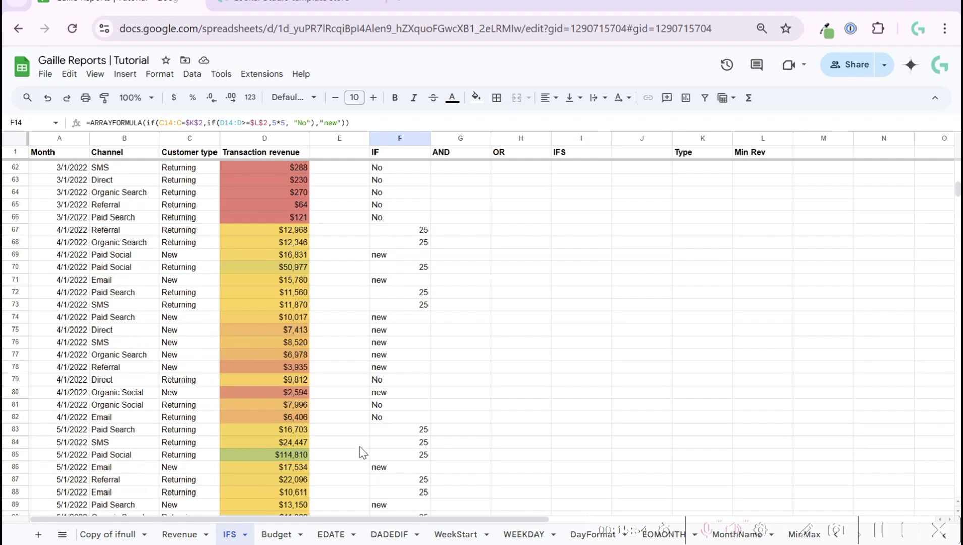
{"action": "scroll", "coordinate": [395, 402], "scroll_direction": "down", "scroll_amount": 20}
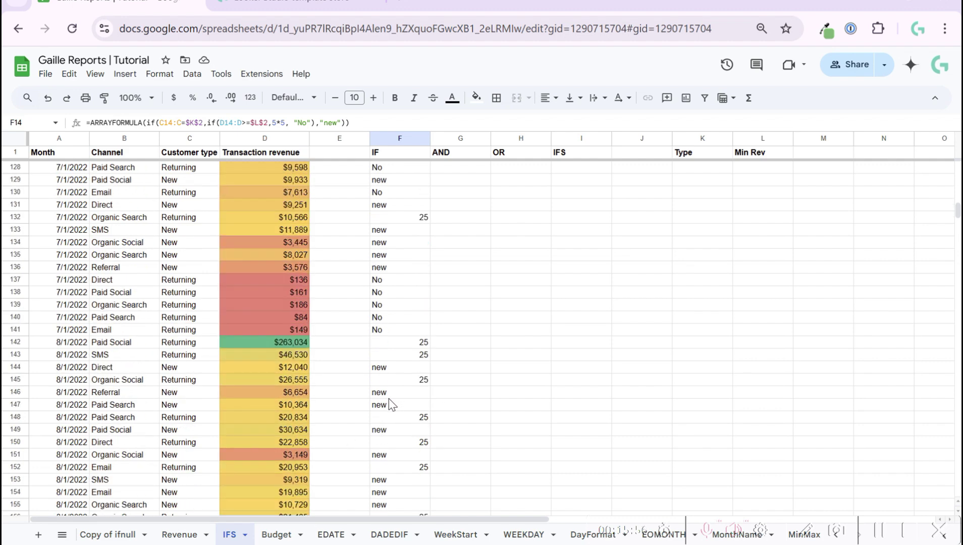
{"action": "scroll", "coordinate": [391, 406], "scroll_direction": "down", "scroll_amount": 20}
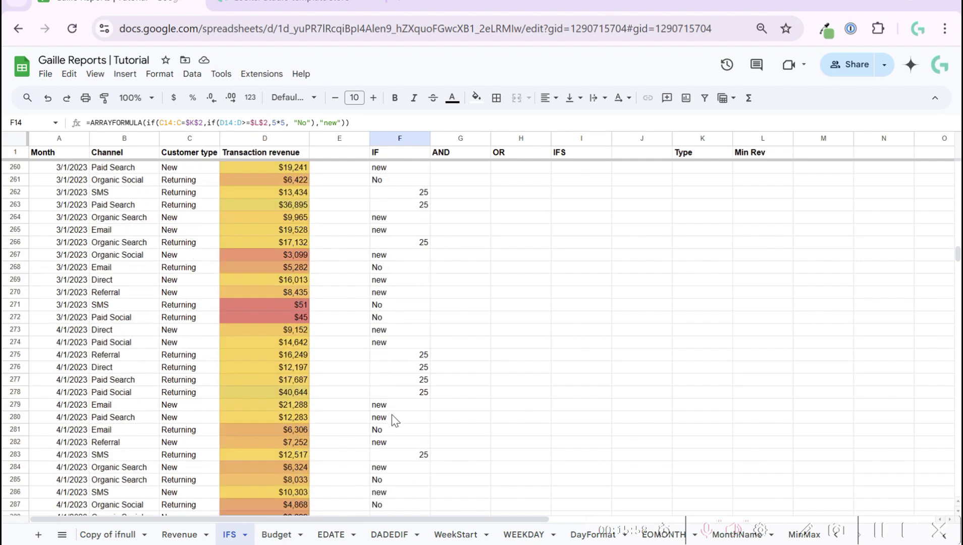
{"action": "scroll", "coordinate": [392, 414], "scroll_direction": "up", "scroll_amount": 20}
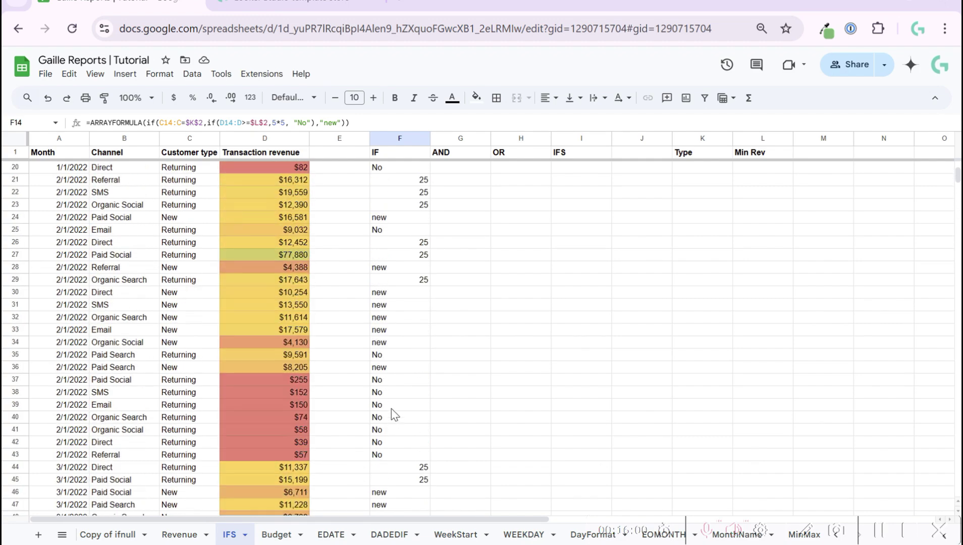
{"action": "scroll", "coordinate": [393, 408], "scroll_direction": "up", "scroll_amount": 4}
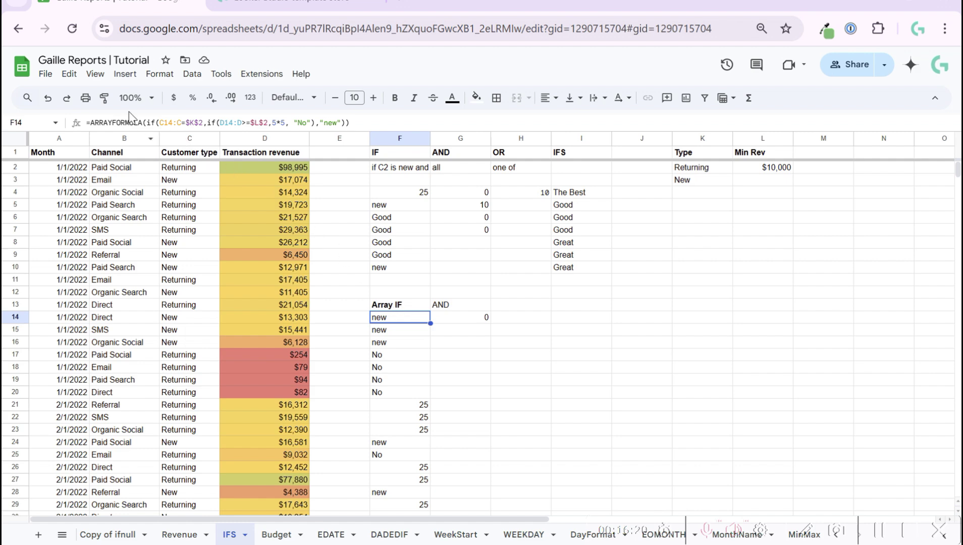
{"action": "left_click_drag", "start_coordinate": [145, 123], "coordinate": [71, 123]}
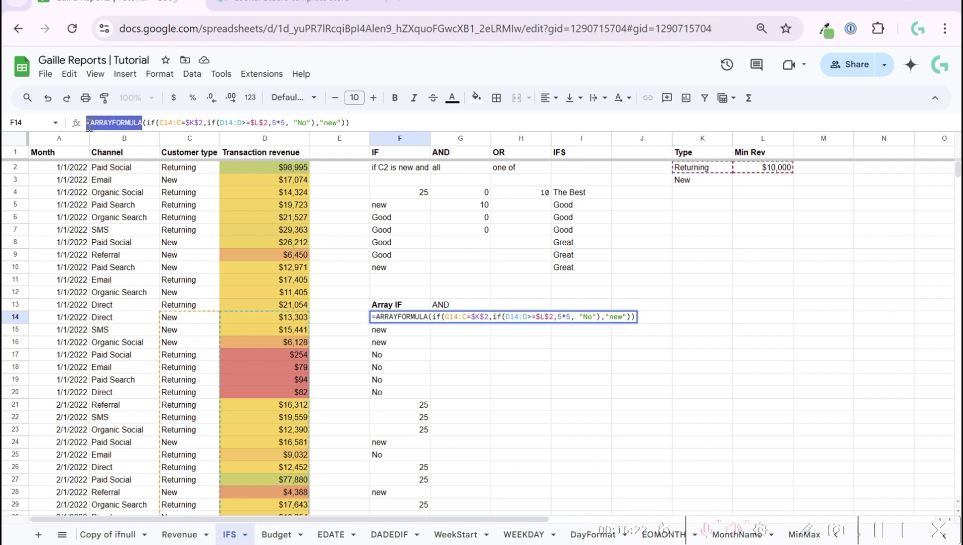
{"action": "left_click_drag", "start_coordinate": [173, 123], "coordinate": [186, 123]}
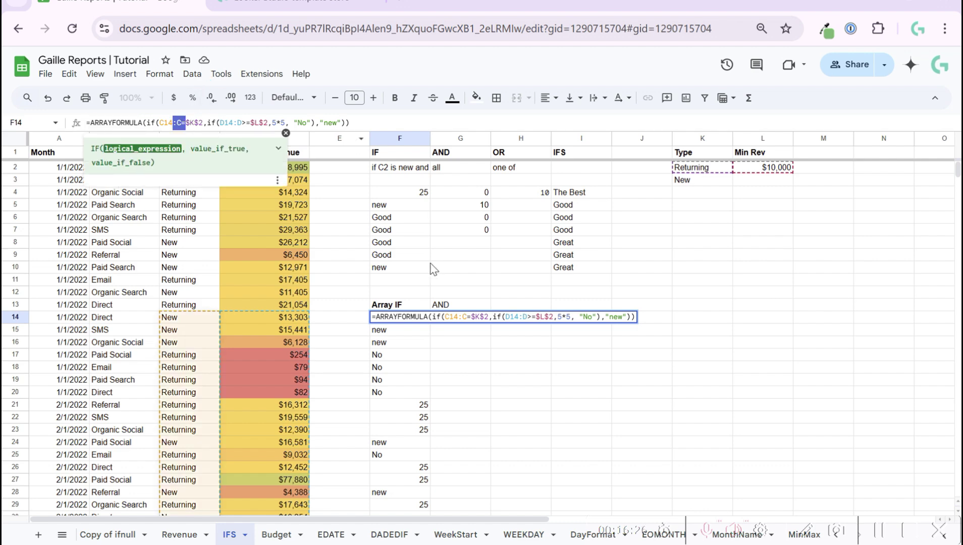
{"action": "key", "text": "Escape"}
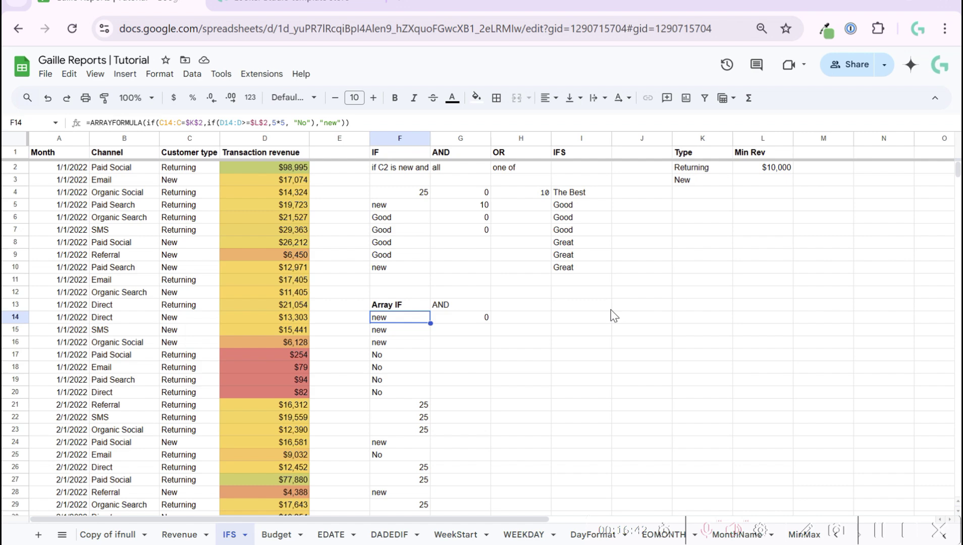
Step: Scroll down through the Looker Studio template store products and back up
{"action": "left_click", "coordinate": [326, 1]}
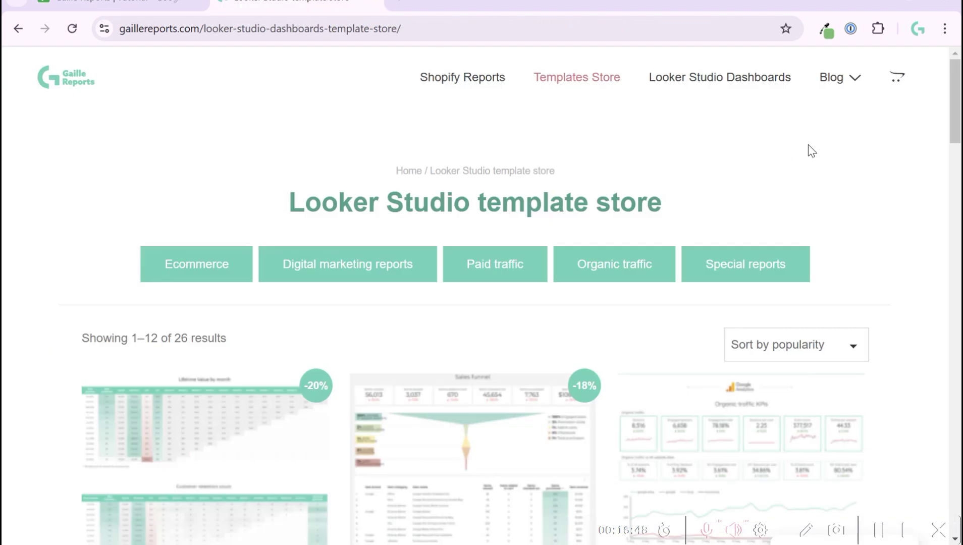
{"action": "mouse_move", "coordinate": [817, 87]}
{"action": "scroll", "coordinate": [498, 209], "scroll_direction": "down", "scroll_amount": 4}
{"action": "scroll", "coordinate": [481, 295], "scroll_direction": "down", "scroll_amount": 12}
{"action": "scroll", "coordinate": [889, 301], "scroll_direction": "down", "scroll_amount": 3}
{"action": "scroll", "coordinate": [857, 358], "scroll_direction": "down", "scroll_amount": 7}
{"action": "scroll", "coordinate": [853, 359], "scroll_direction": "up", "scroll_amount": 20}
{"action": "left_click", "coordinate": [116, 3]}
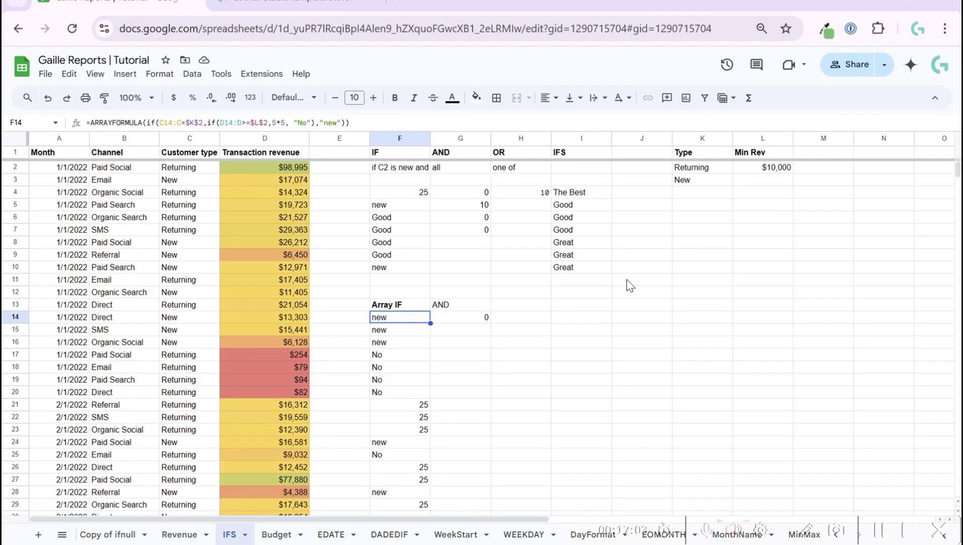